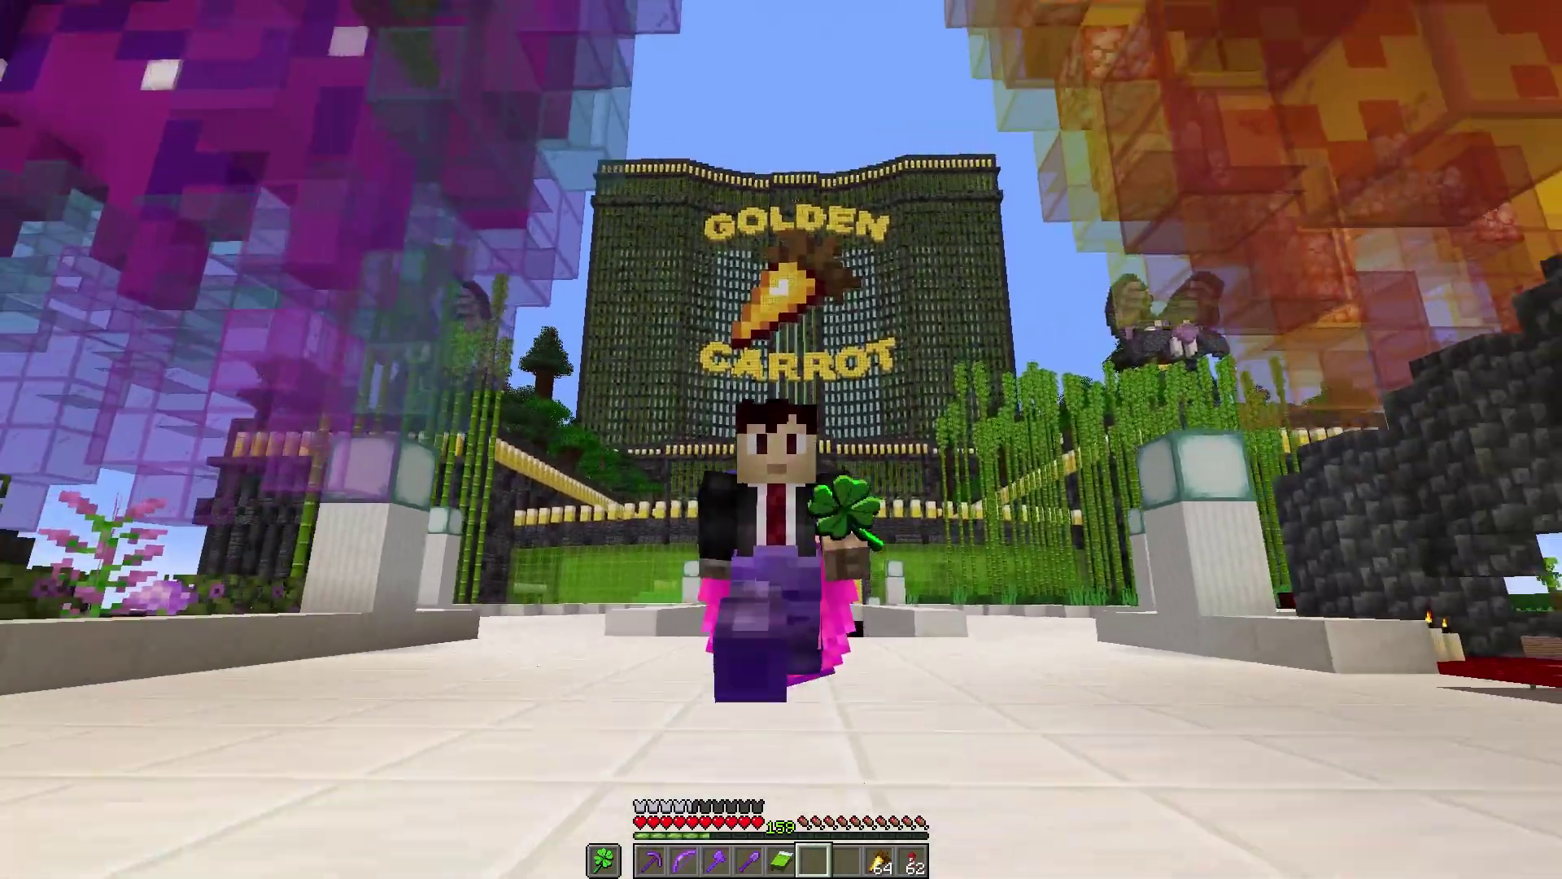
# Step: Walk from the Golden Carrot plaza under the coloured trees, down the stairs onto the brick path
pyautogui.press('w')
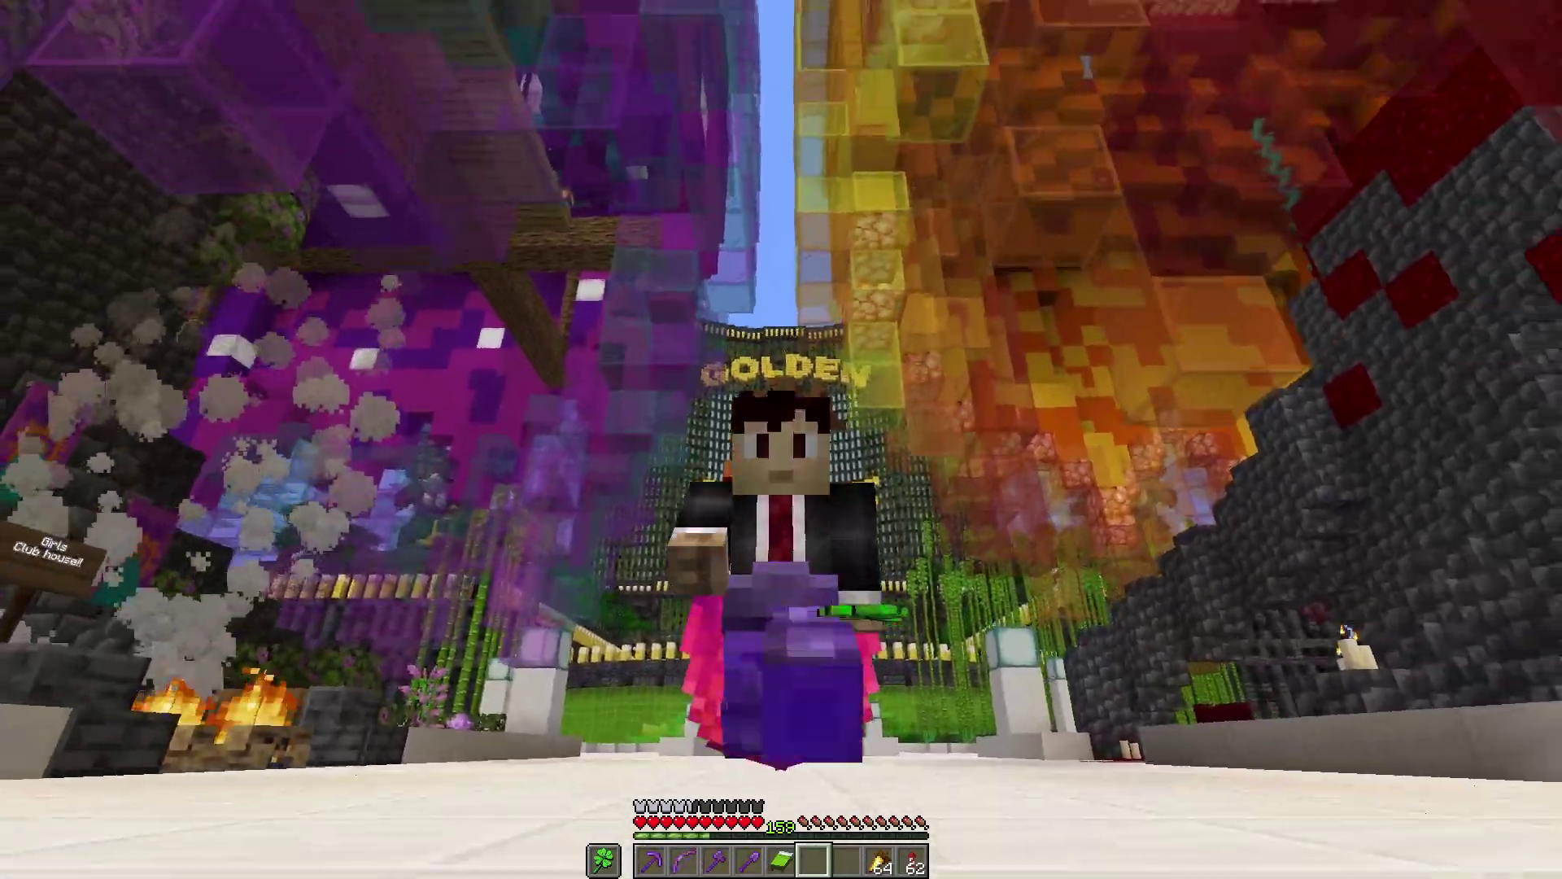
pyautogui.press('w')
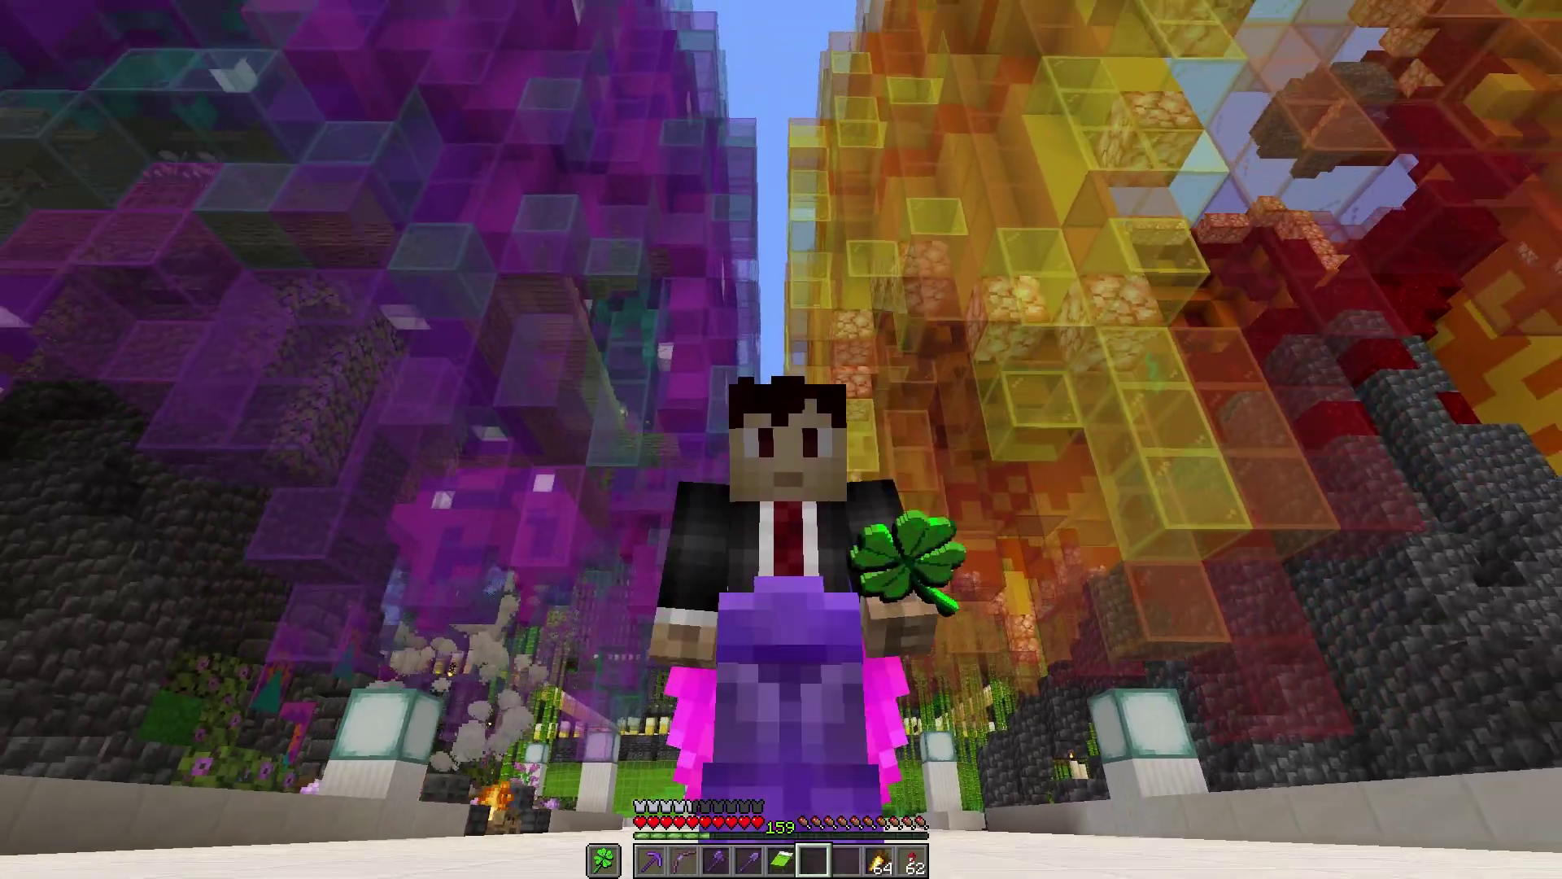
pyautogui.press('w')
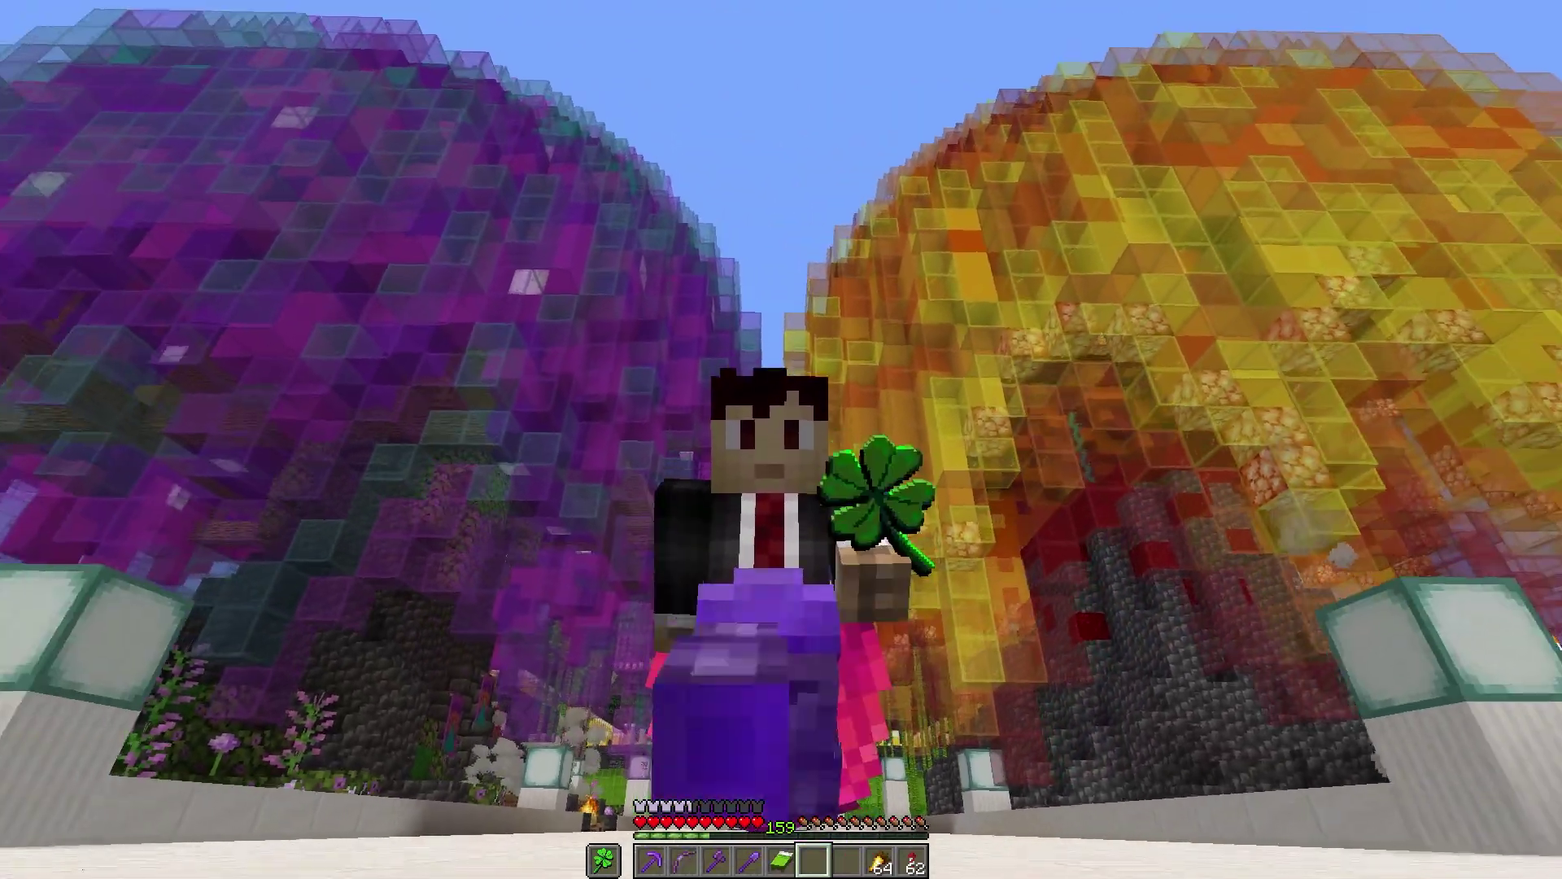
pyautogui.press('w')
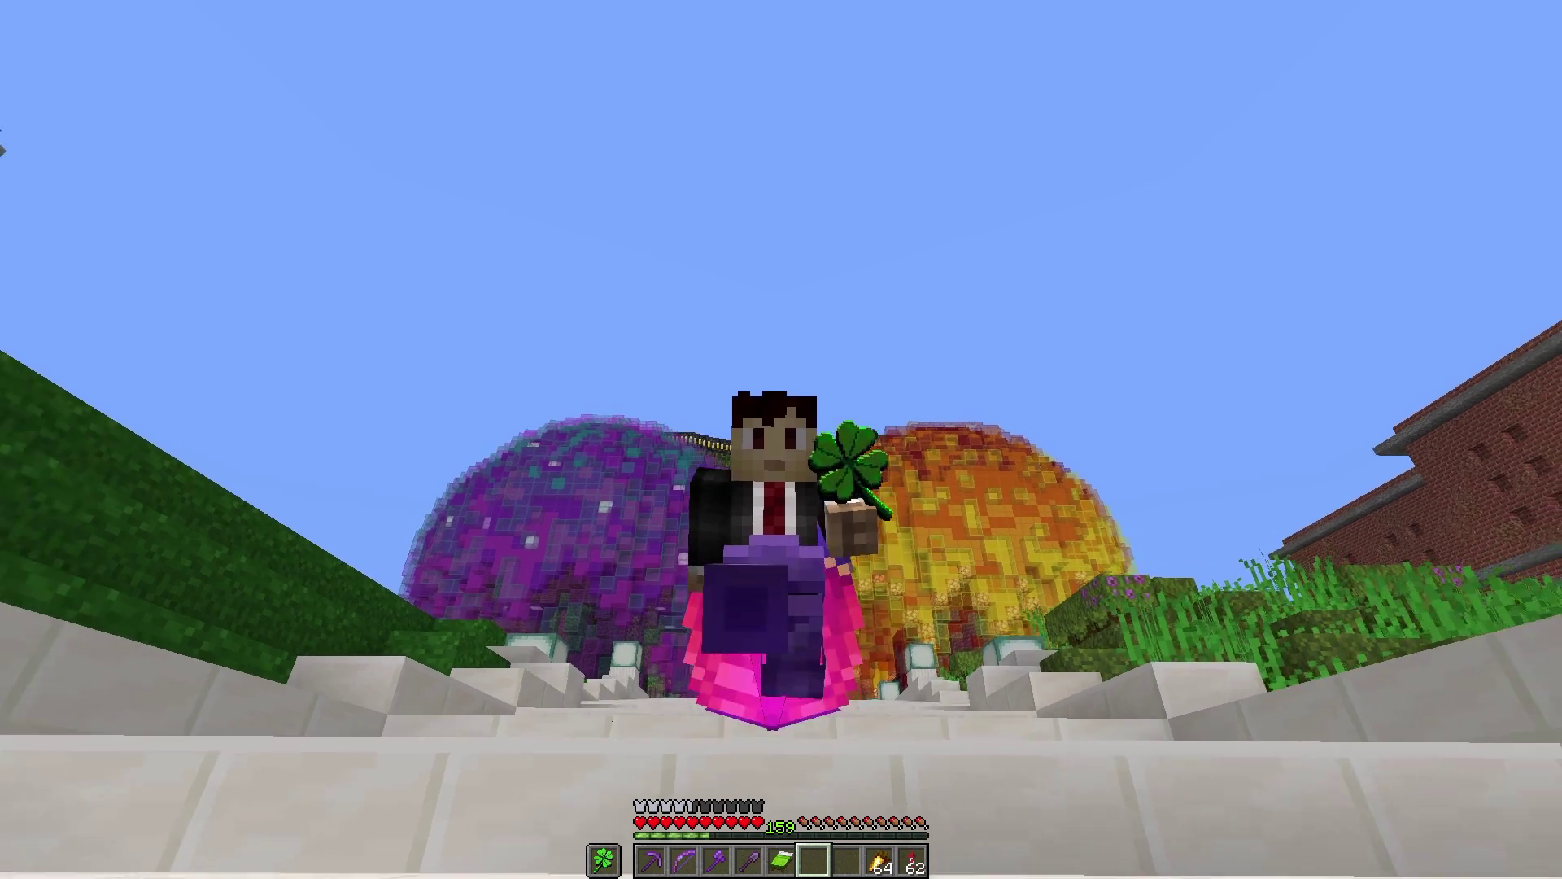
pyautogui.press('w')
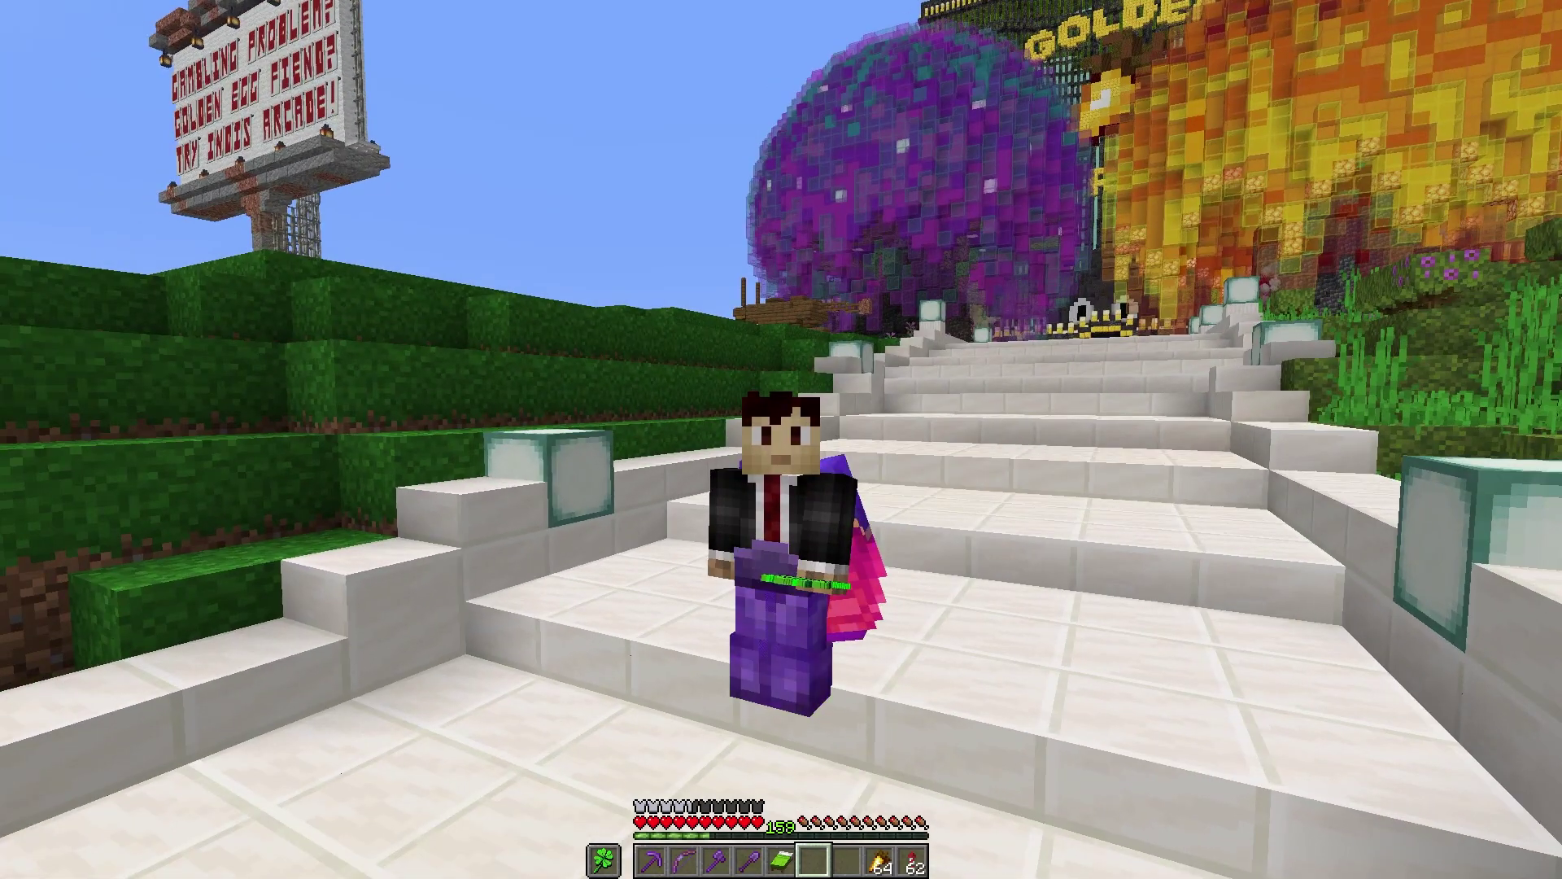
pyautogui.press('w')
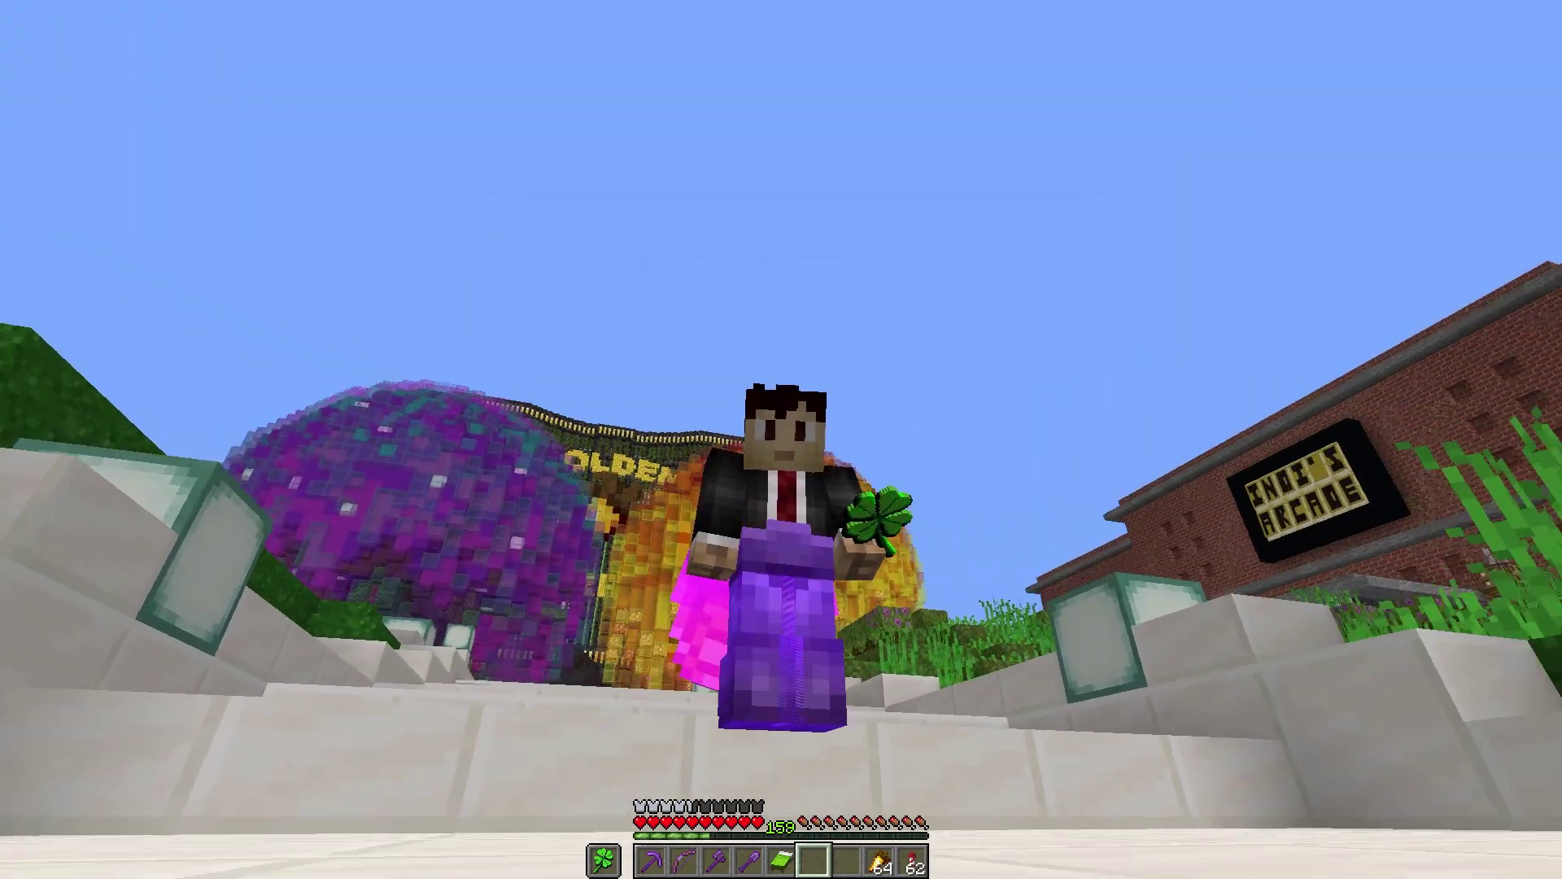
pyautogui.press('w')
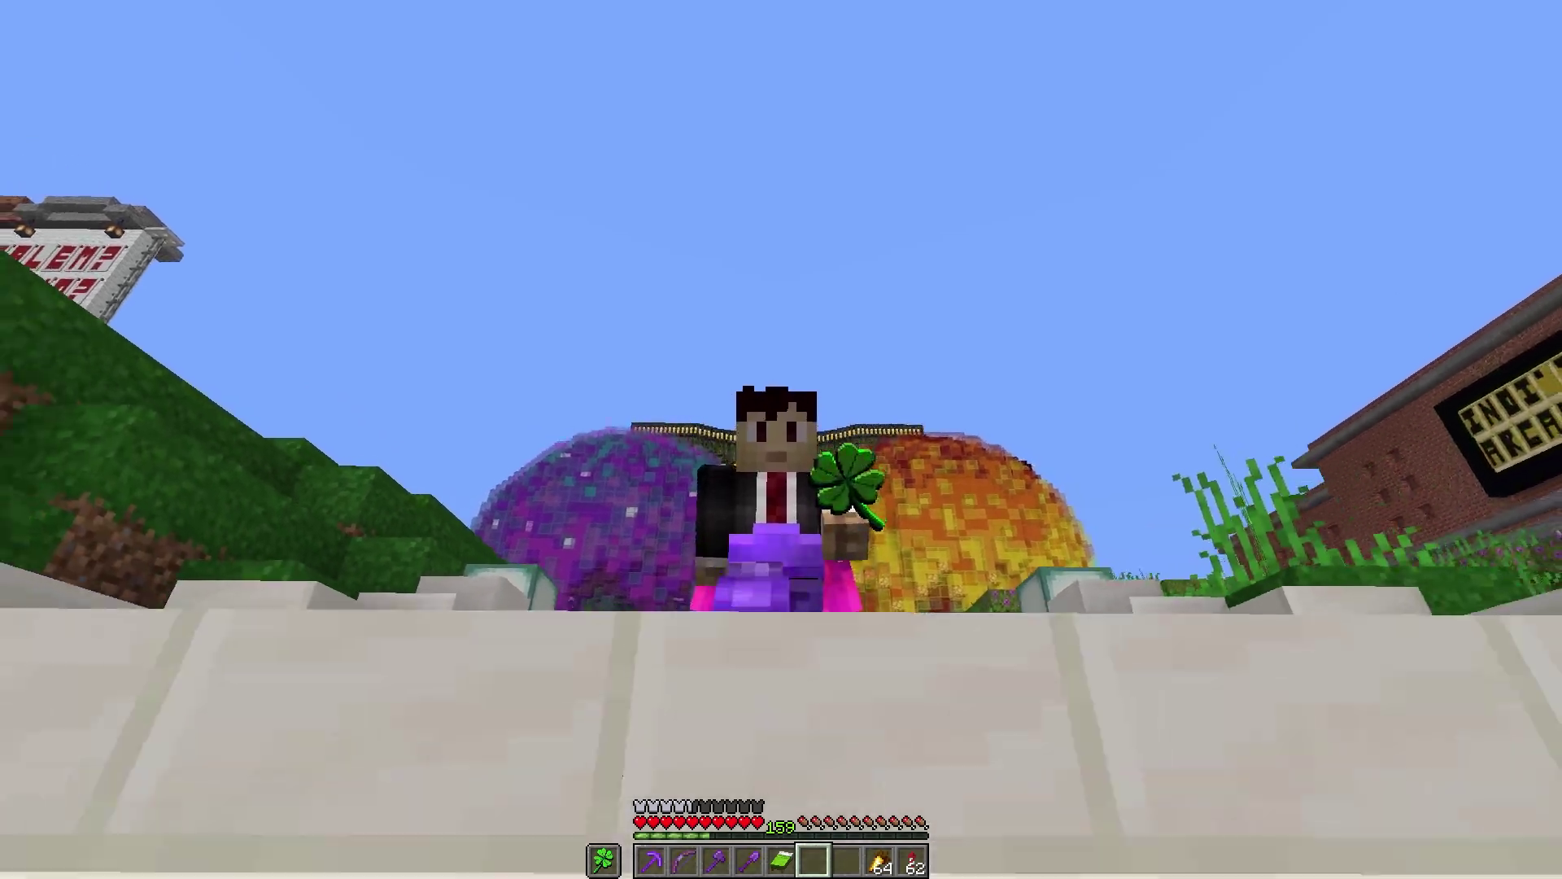
pyautogui.press('w')
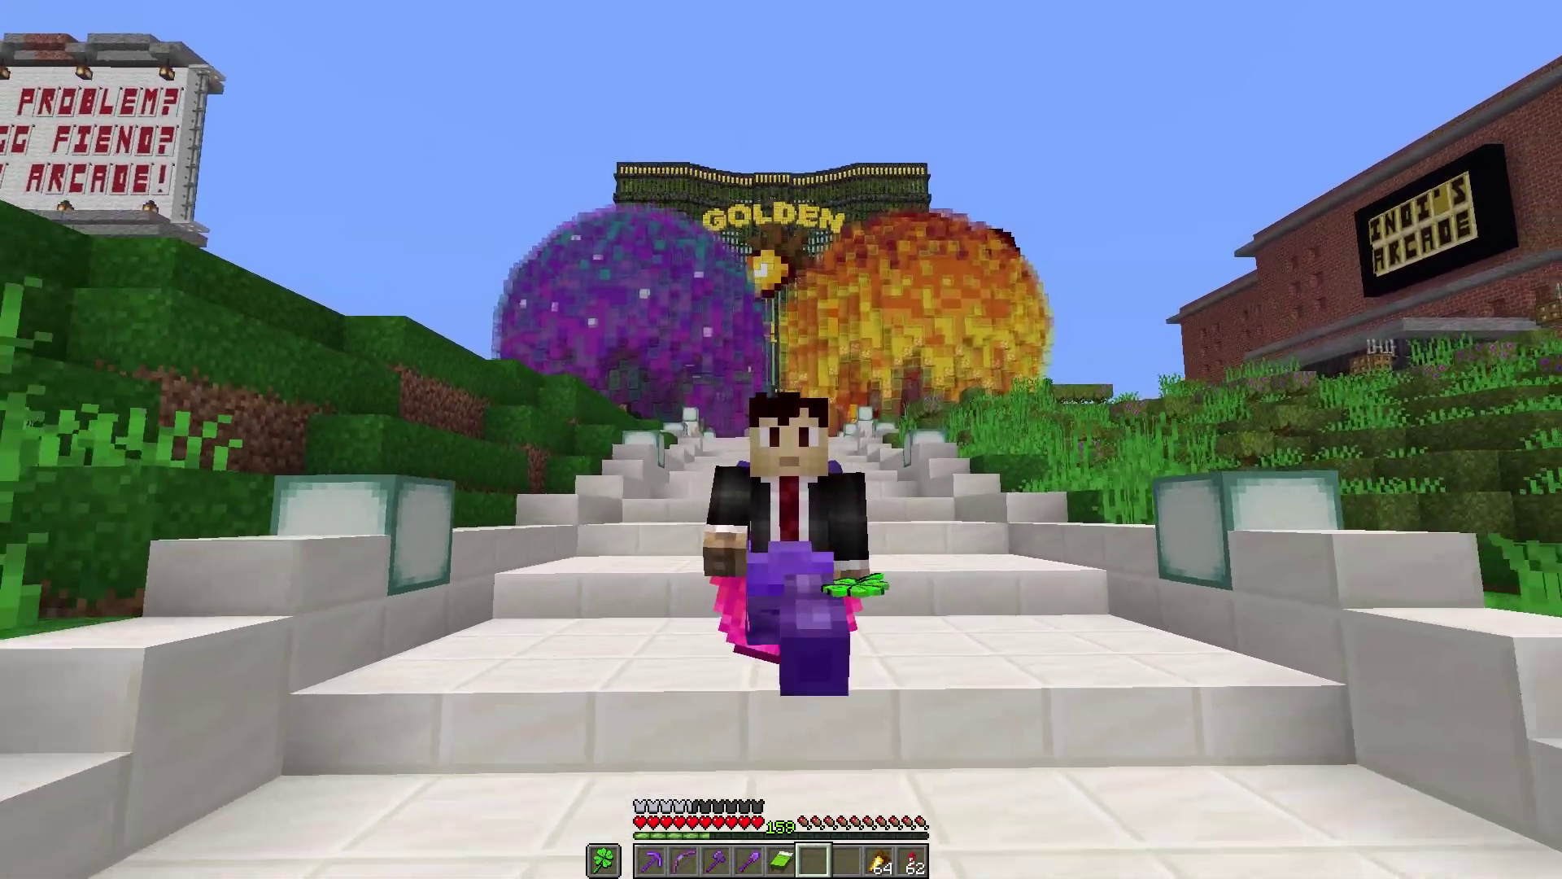
pyautogui.press('w')
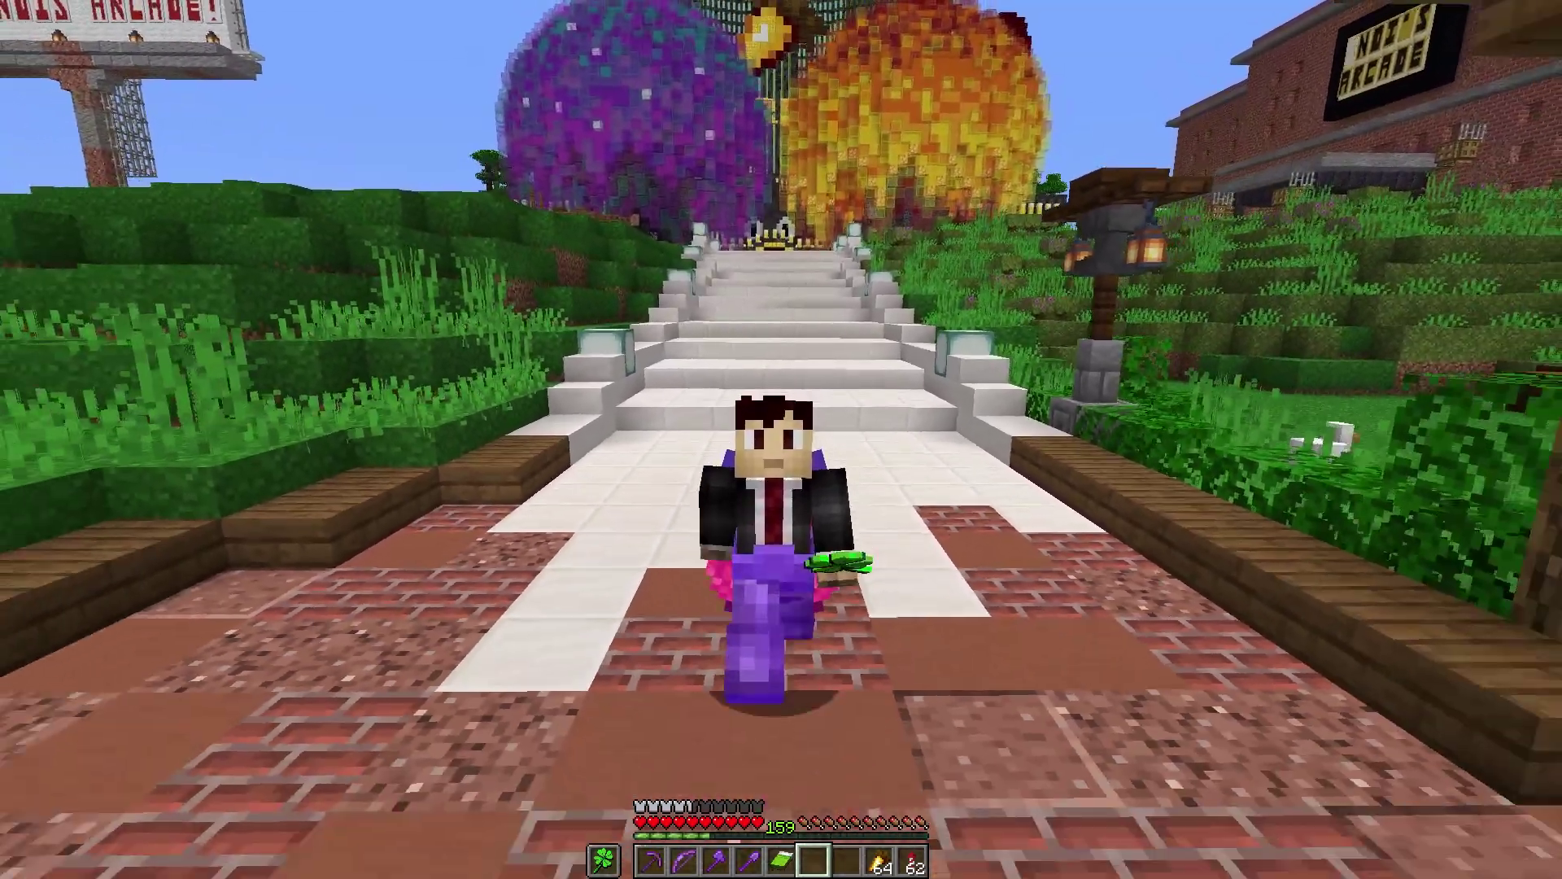
pyautogui.press('w')
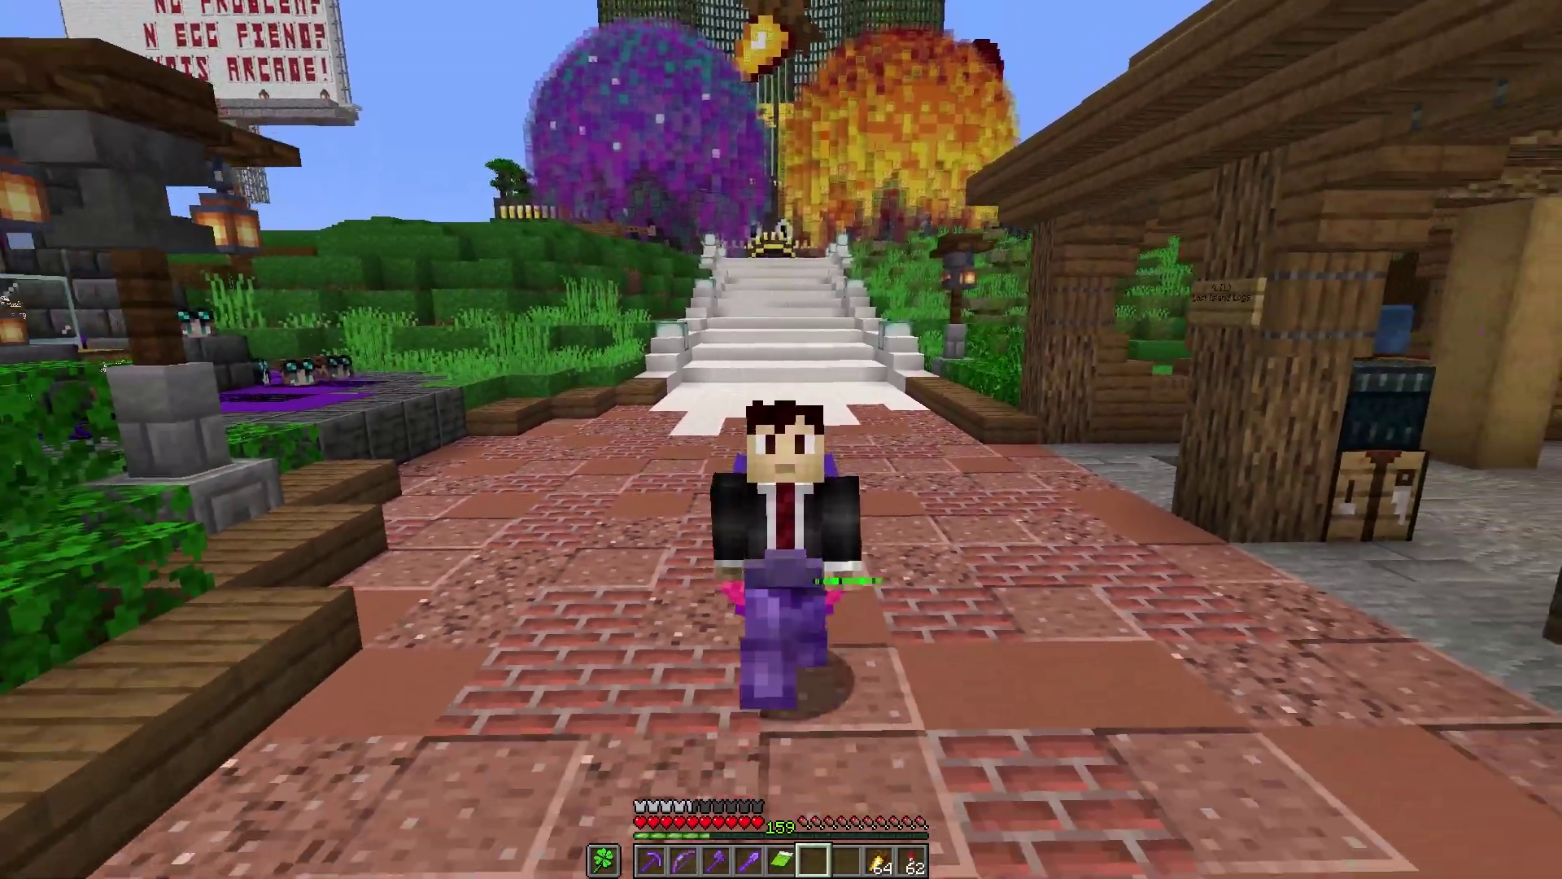
pyautogui.press('w')
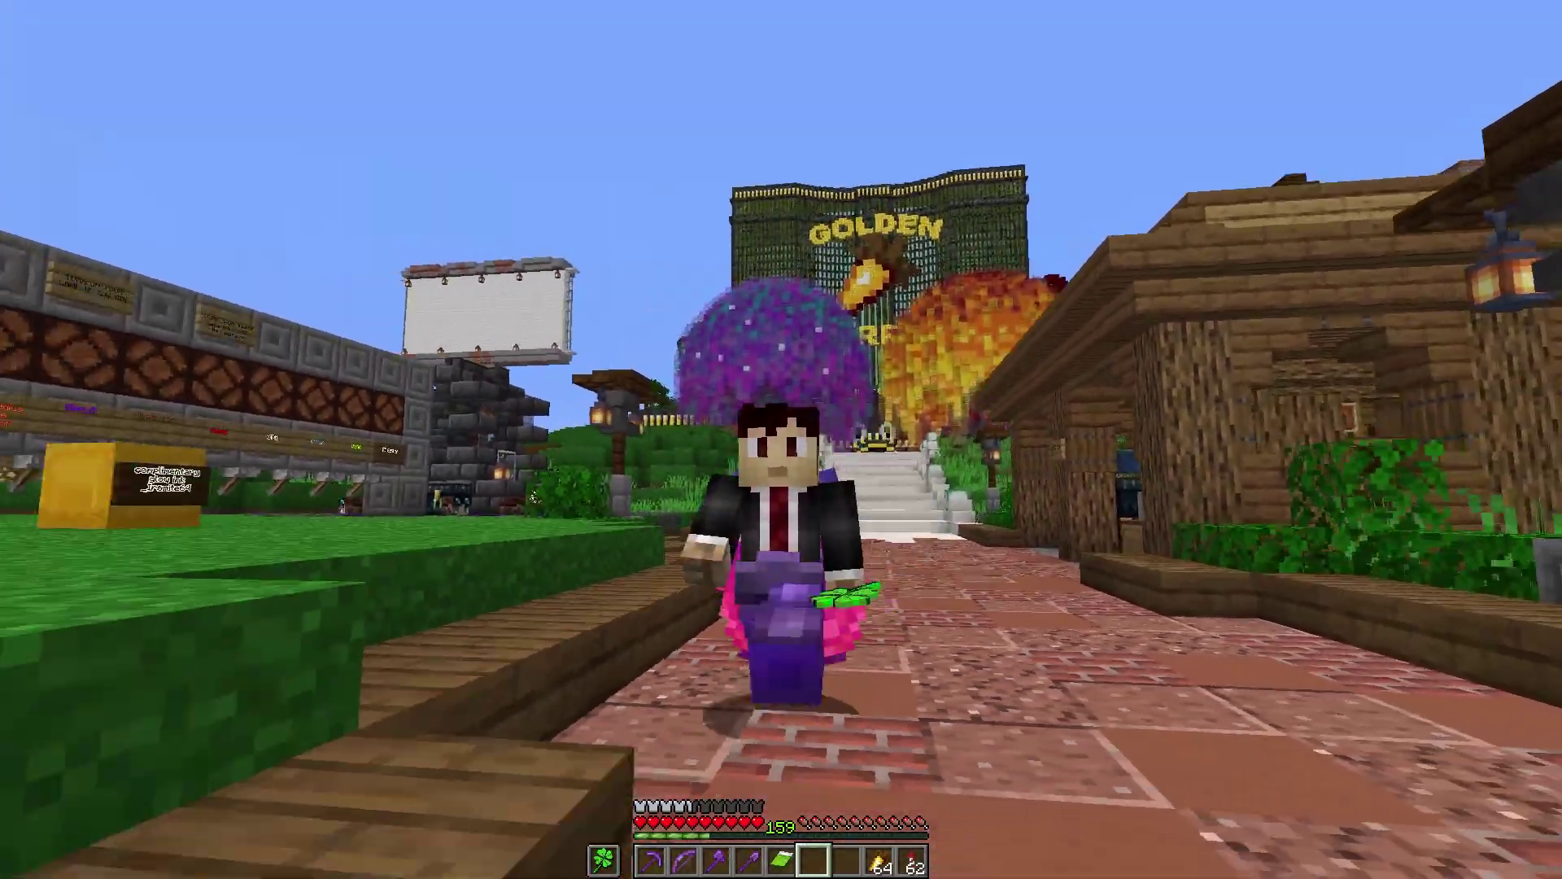
pyautogui.press('w')
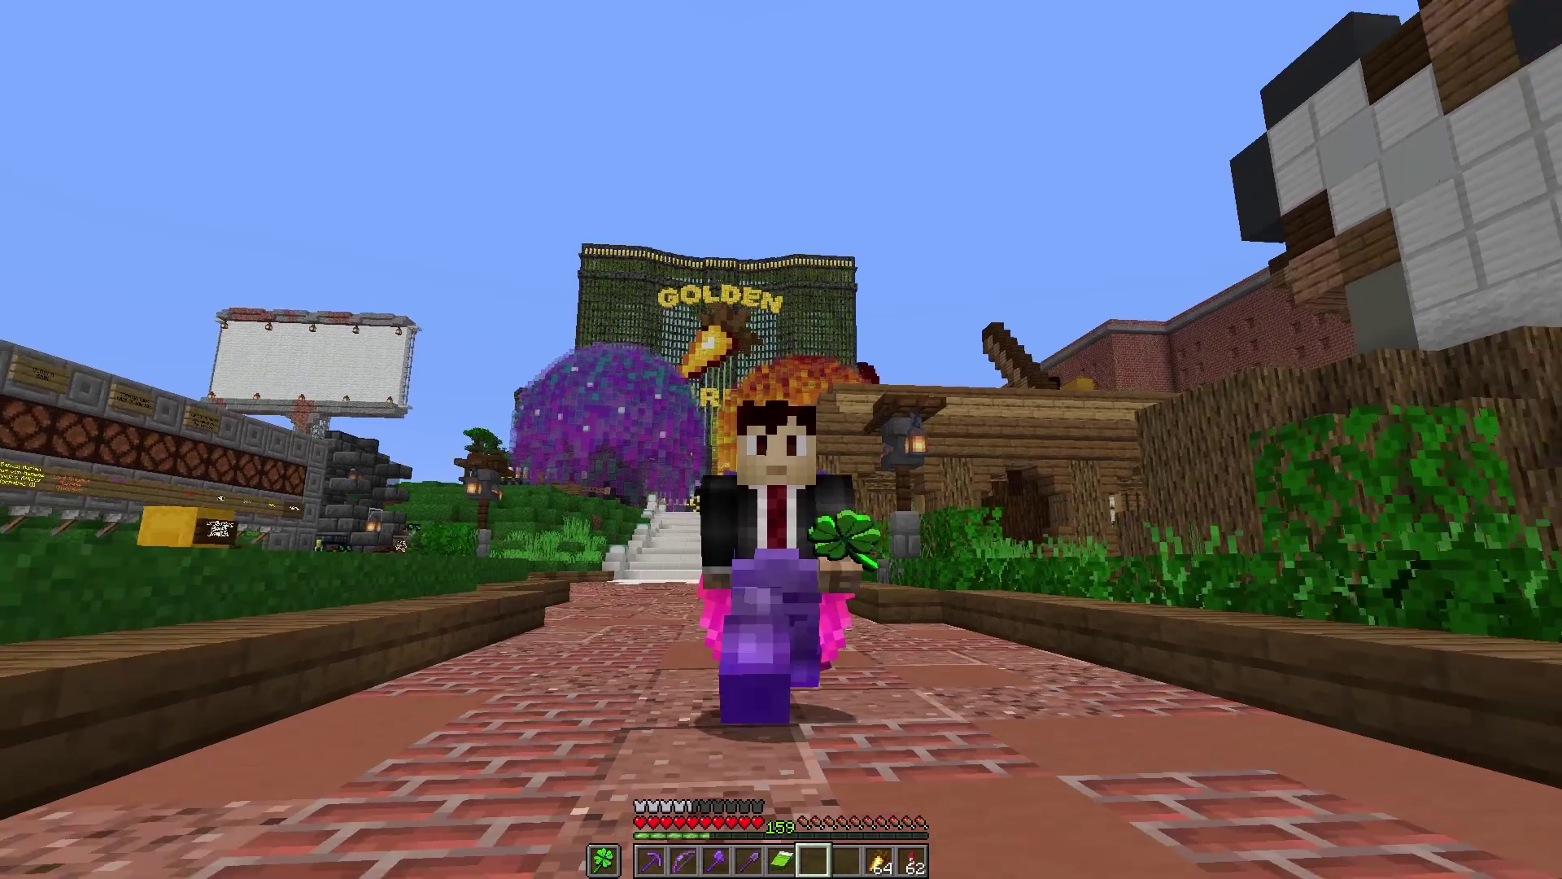
pyautogui.press('w')
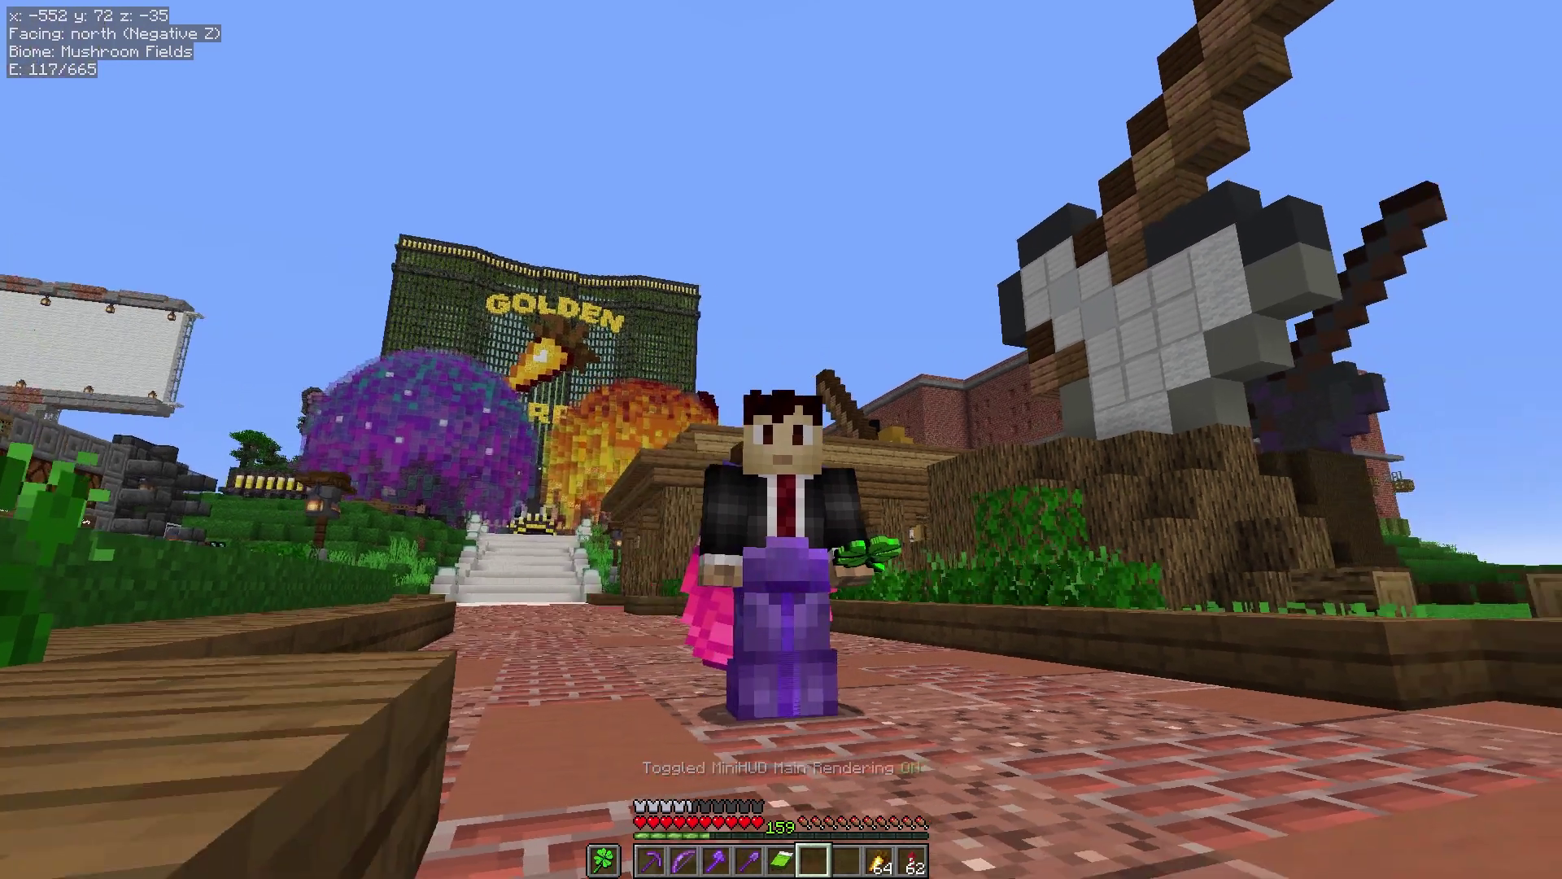
# Step: Continue north along the brick path to the steps of the tall dark tower
pyautogui.press('w')
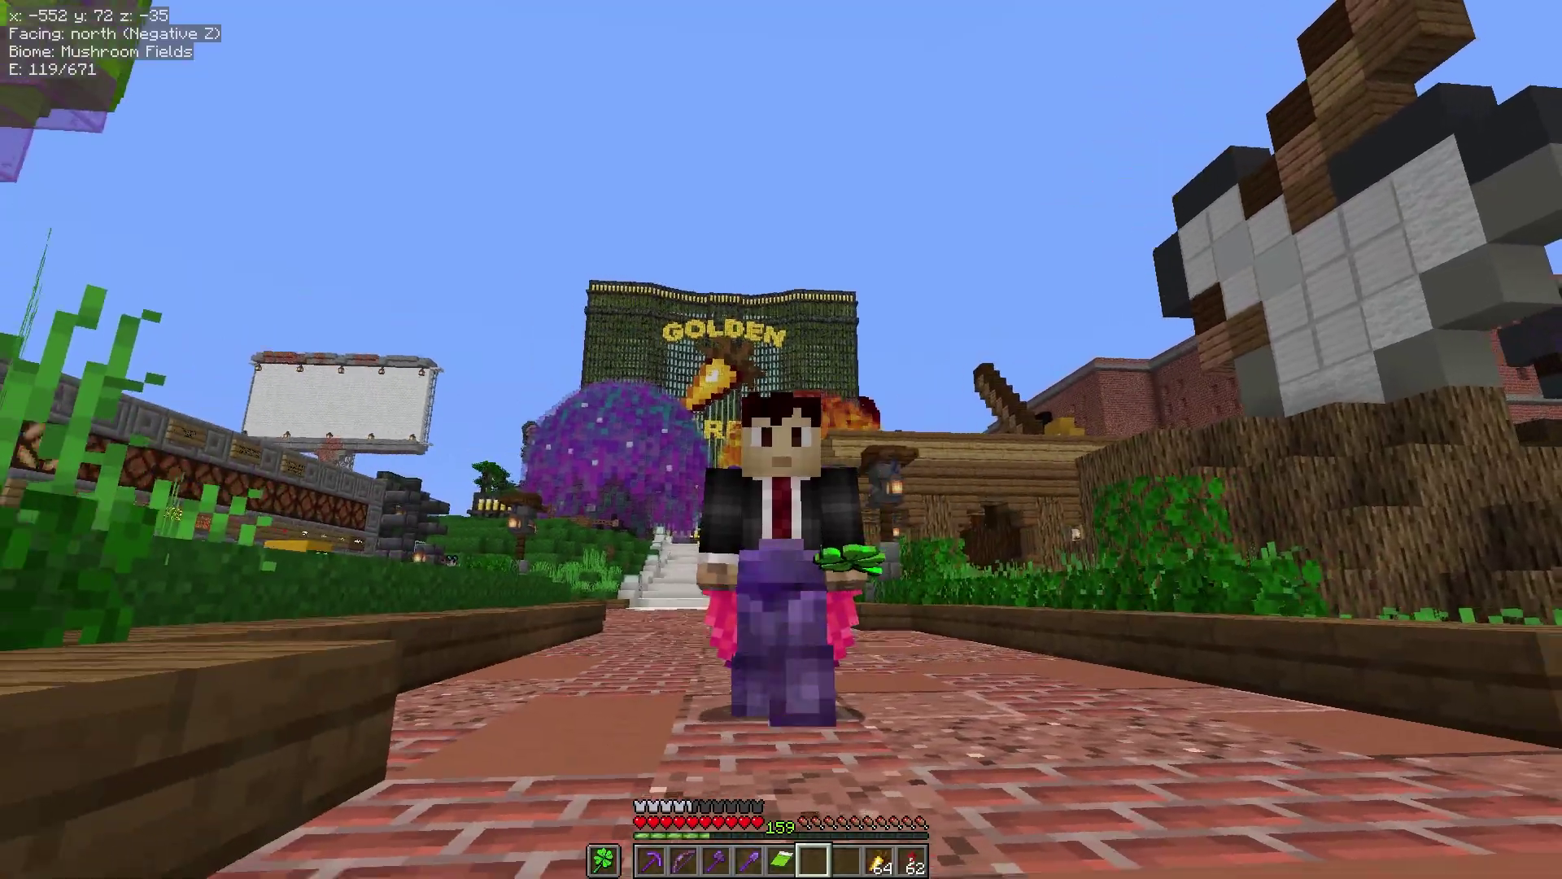
pyautogui.press('w')
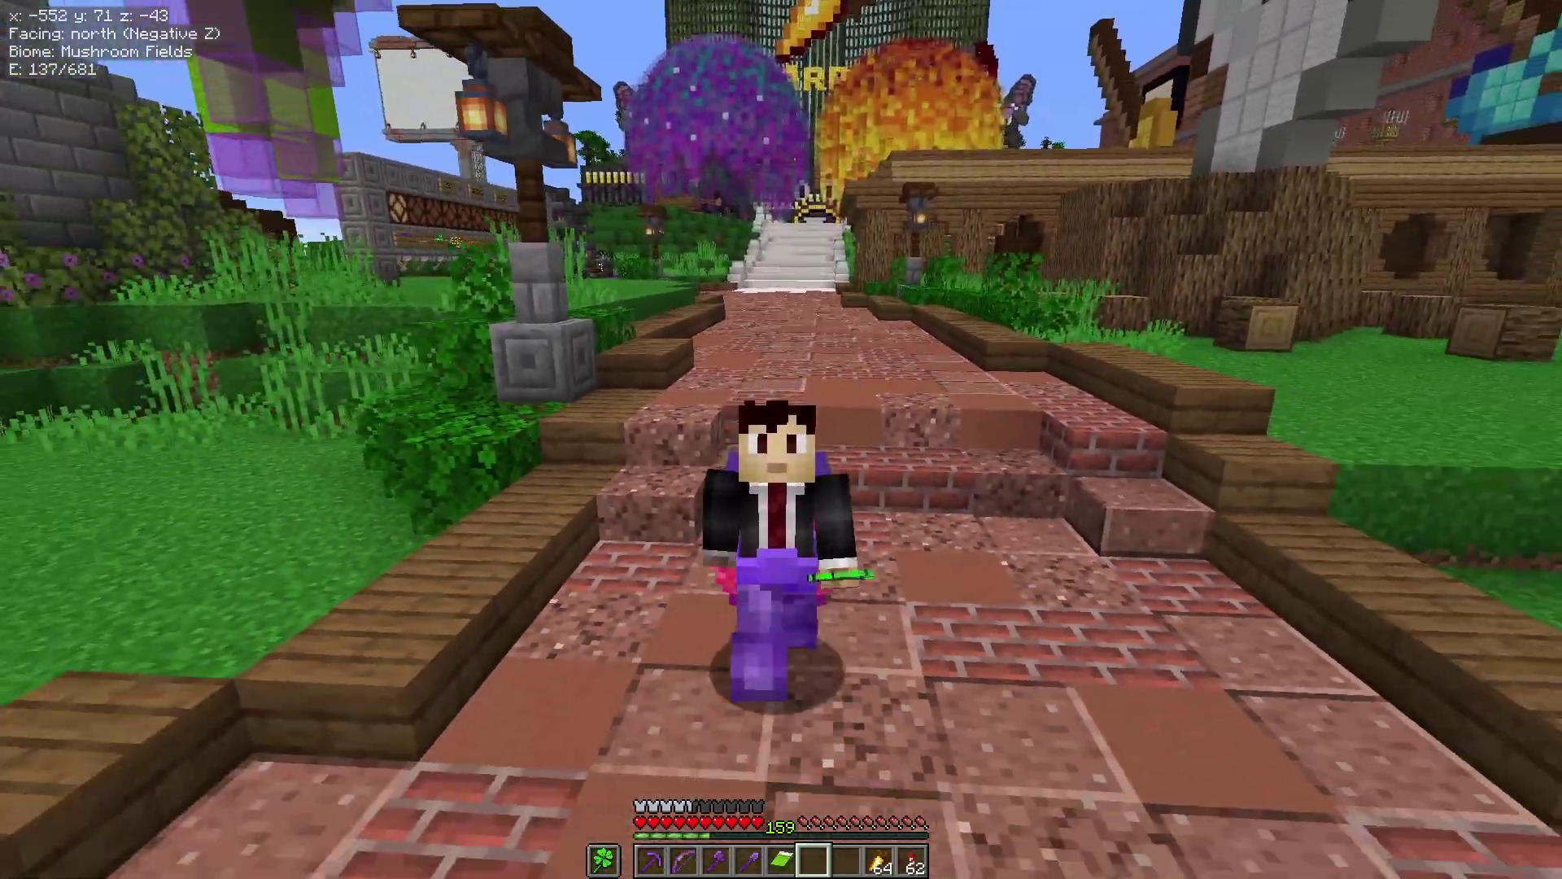
pyautogui.press('w')
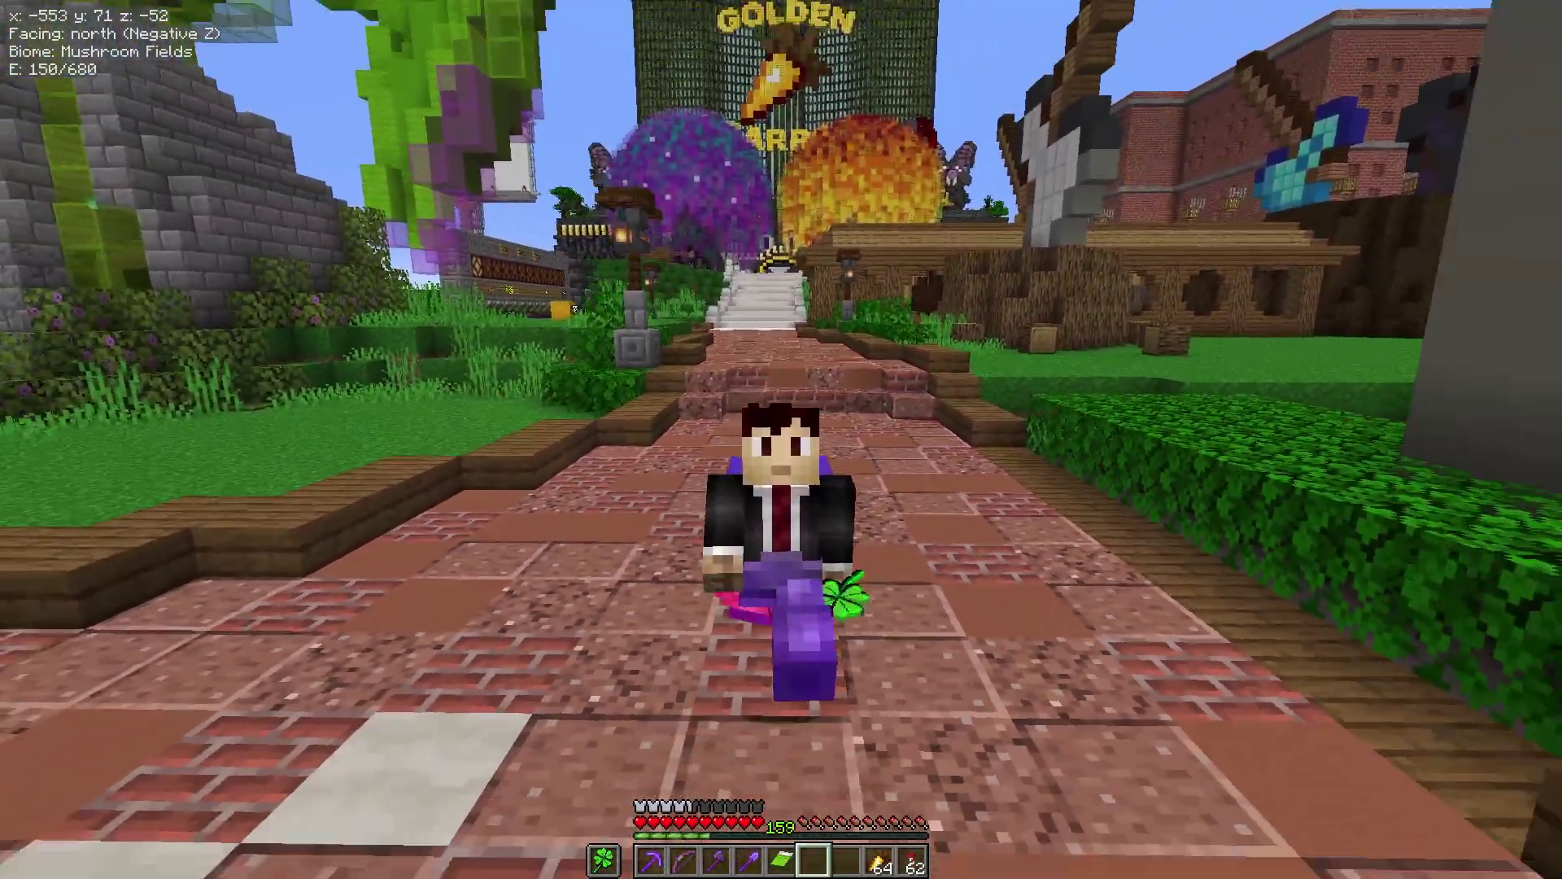
pyautogui.press('w')
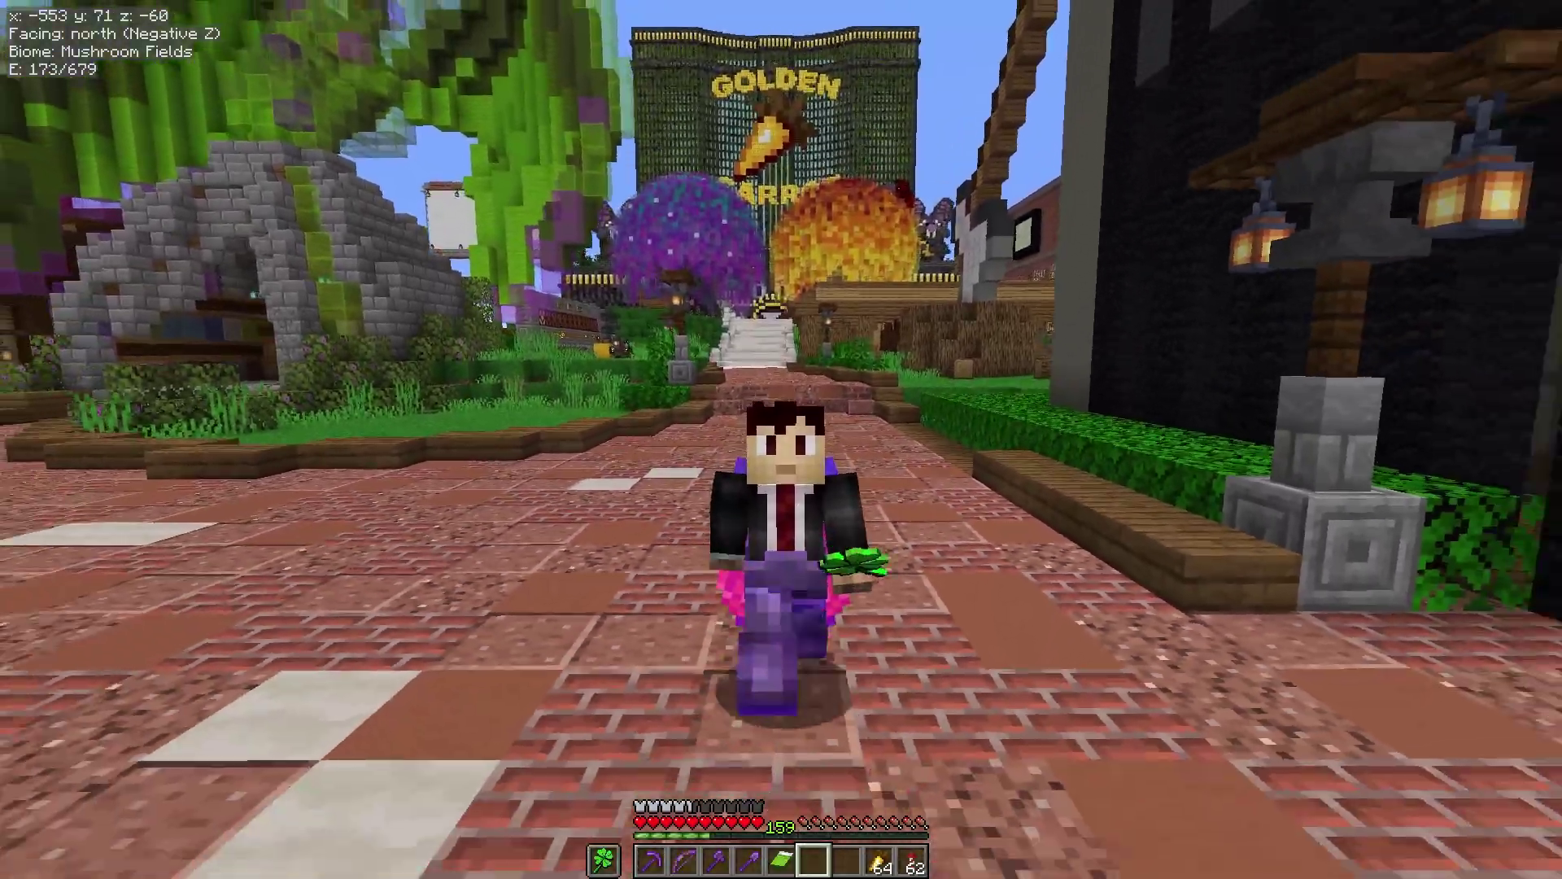
pyautogui.press('w')
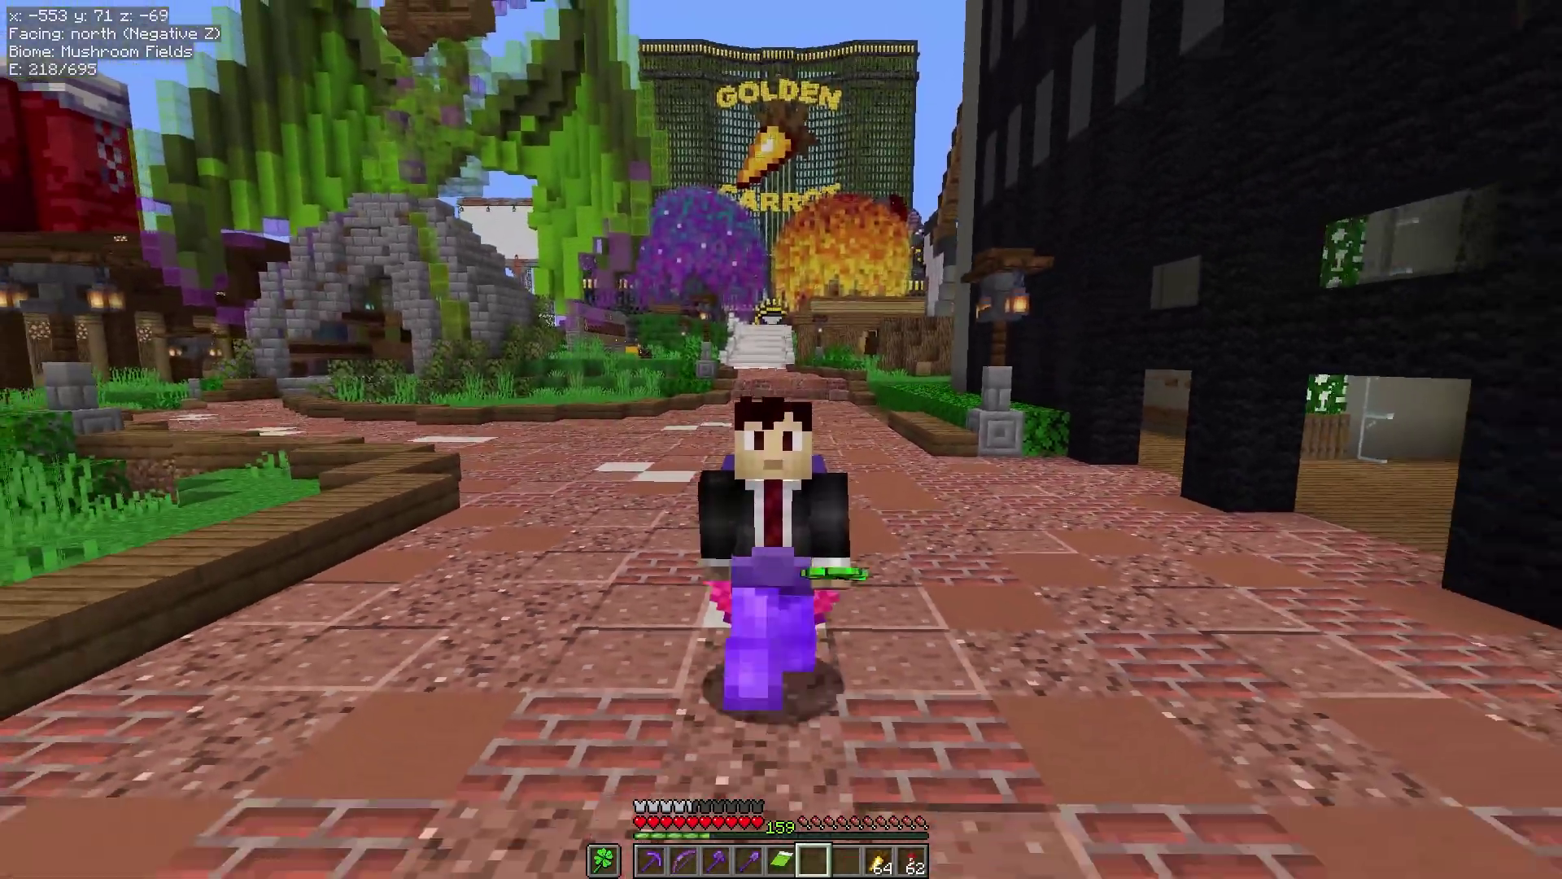
pyautogui.press('w')
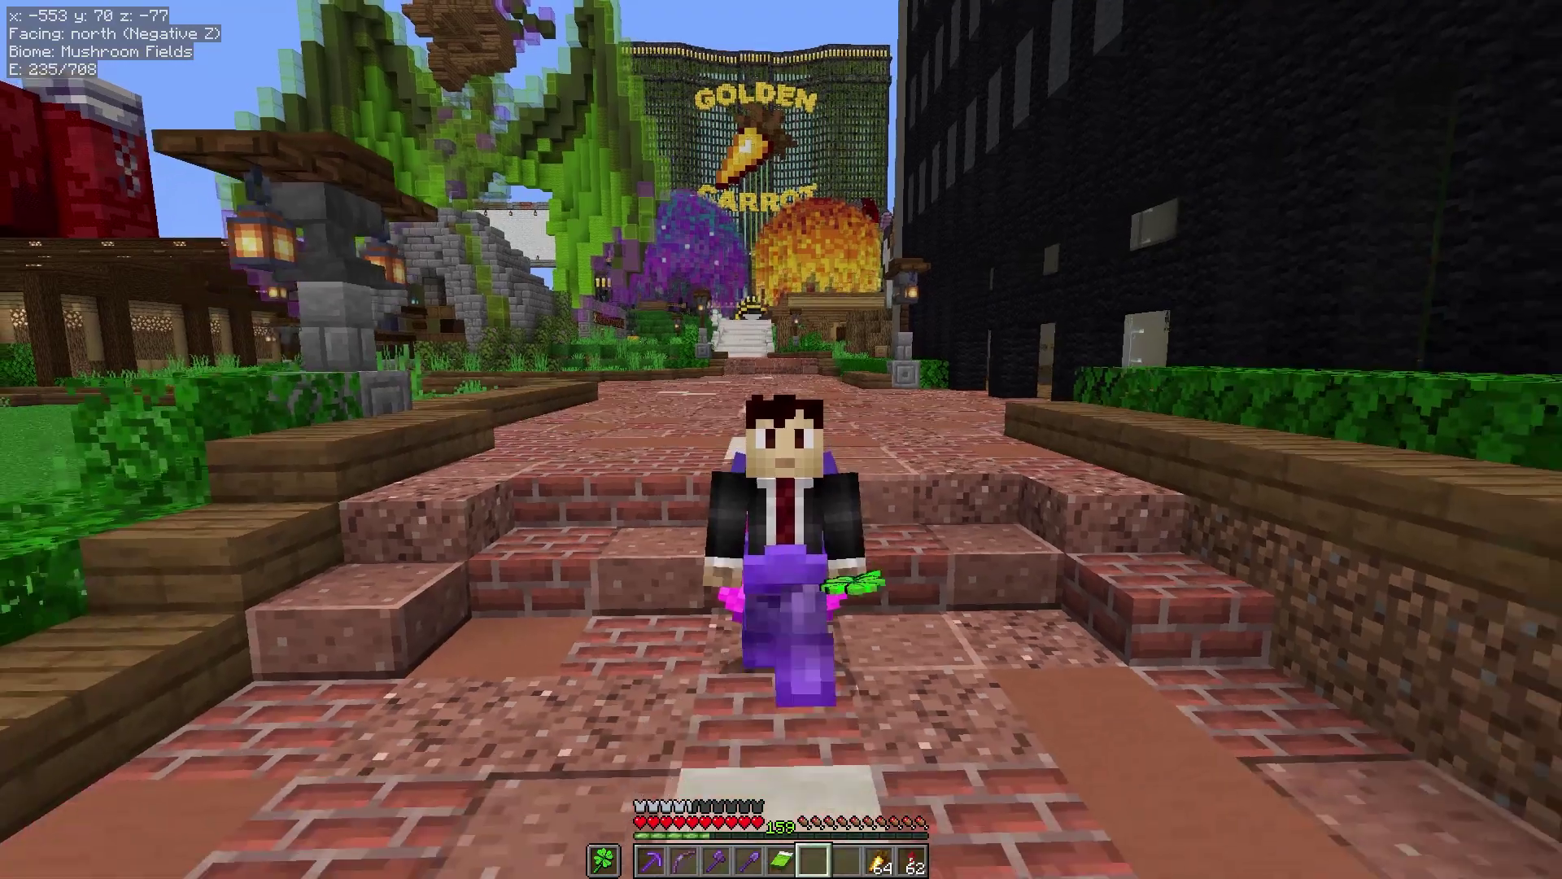
pyautogui.press('w')
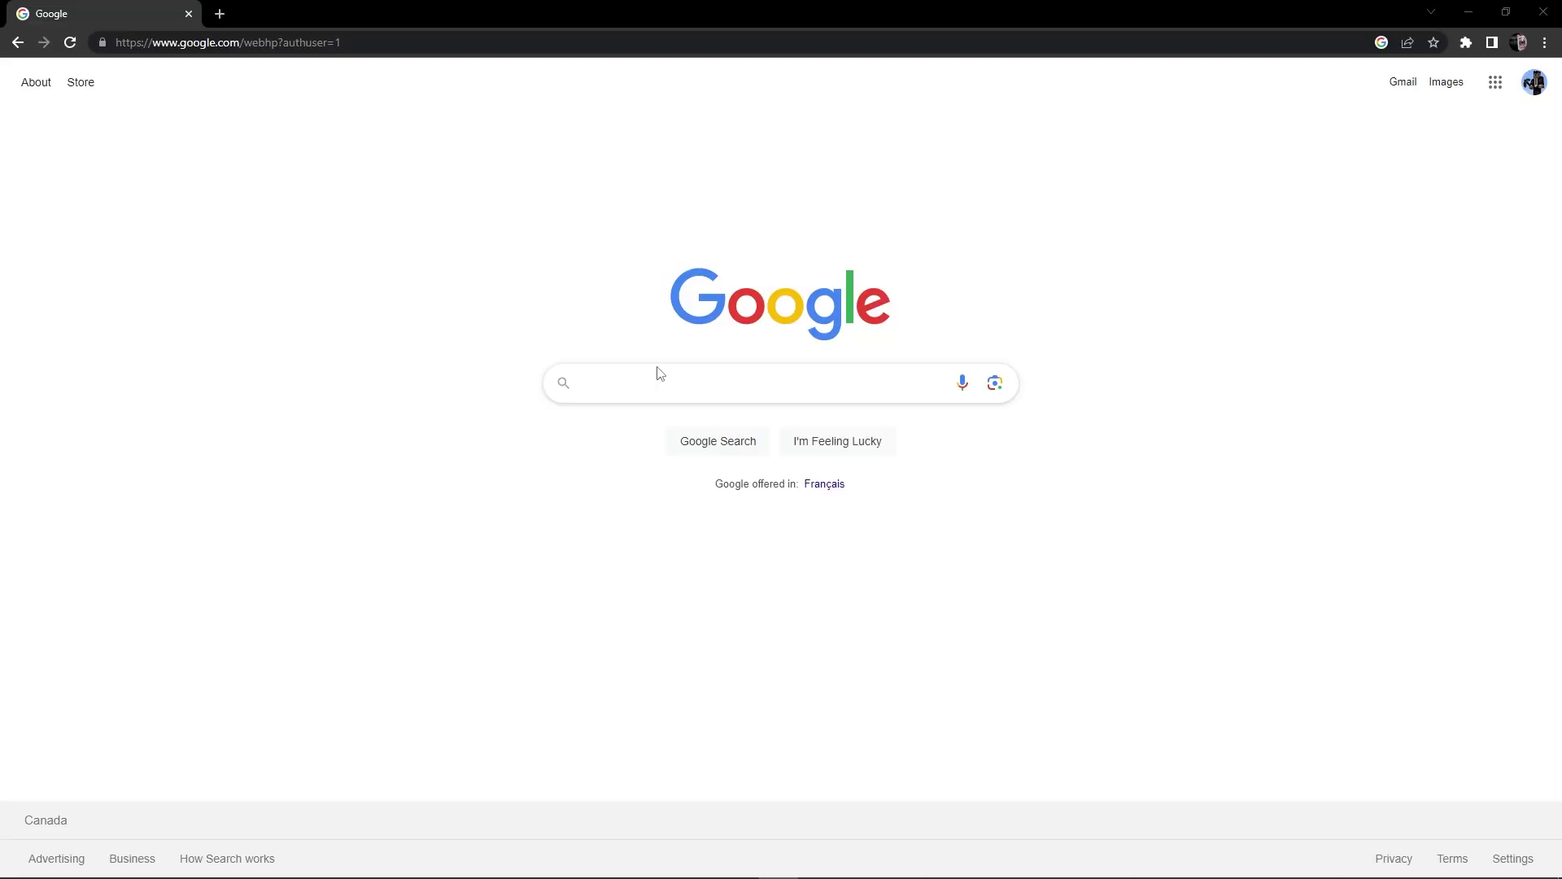
# Step: Search Google for 'fabric' and open the official fabricmc.net site
pyautogui.click(651, 381)
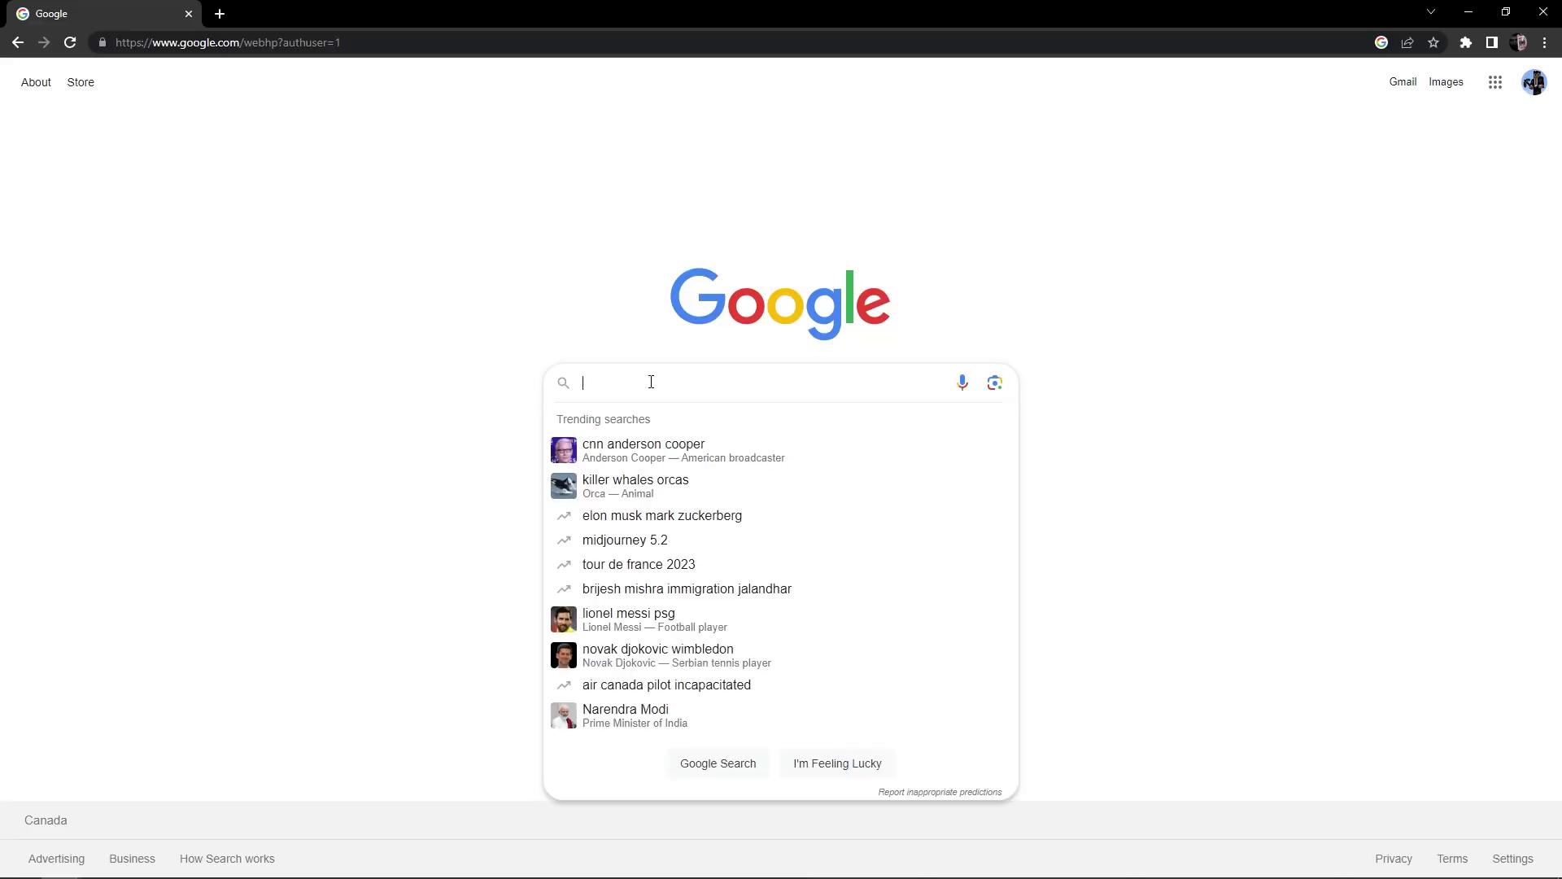
pyautogui.write('fab')
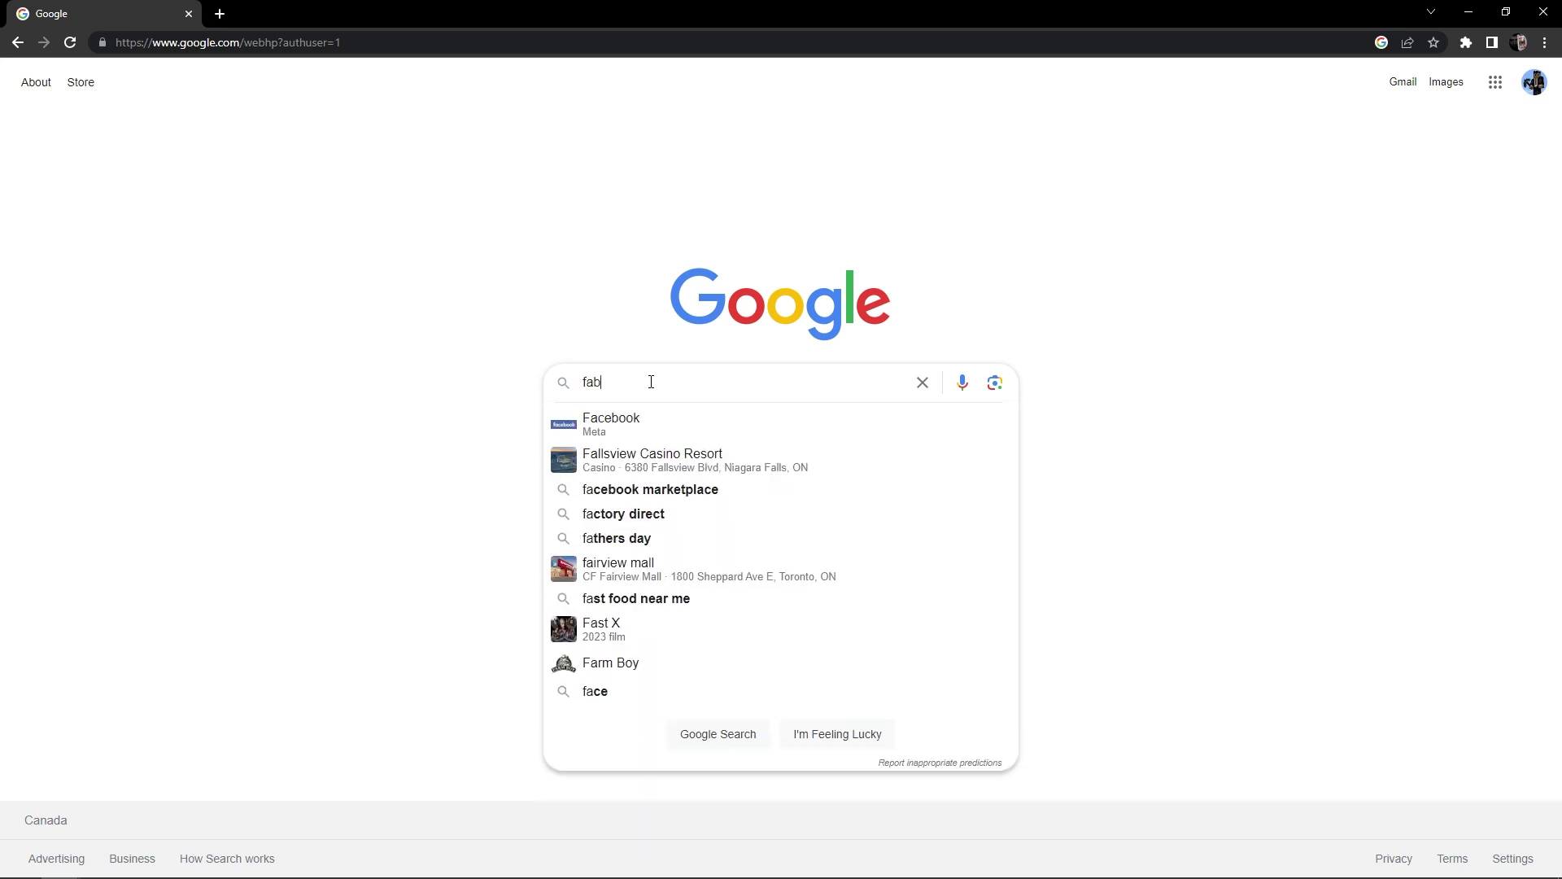
pyautogui.write('ric')
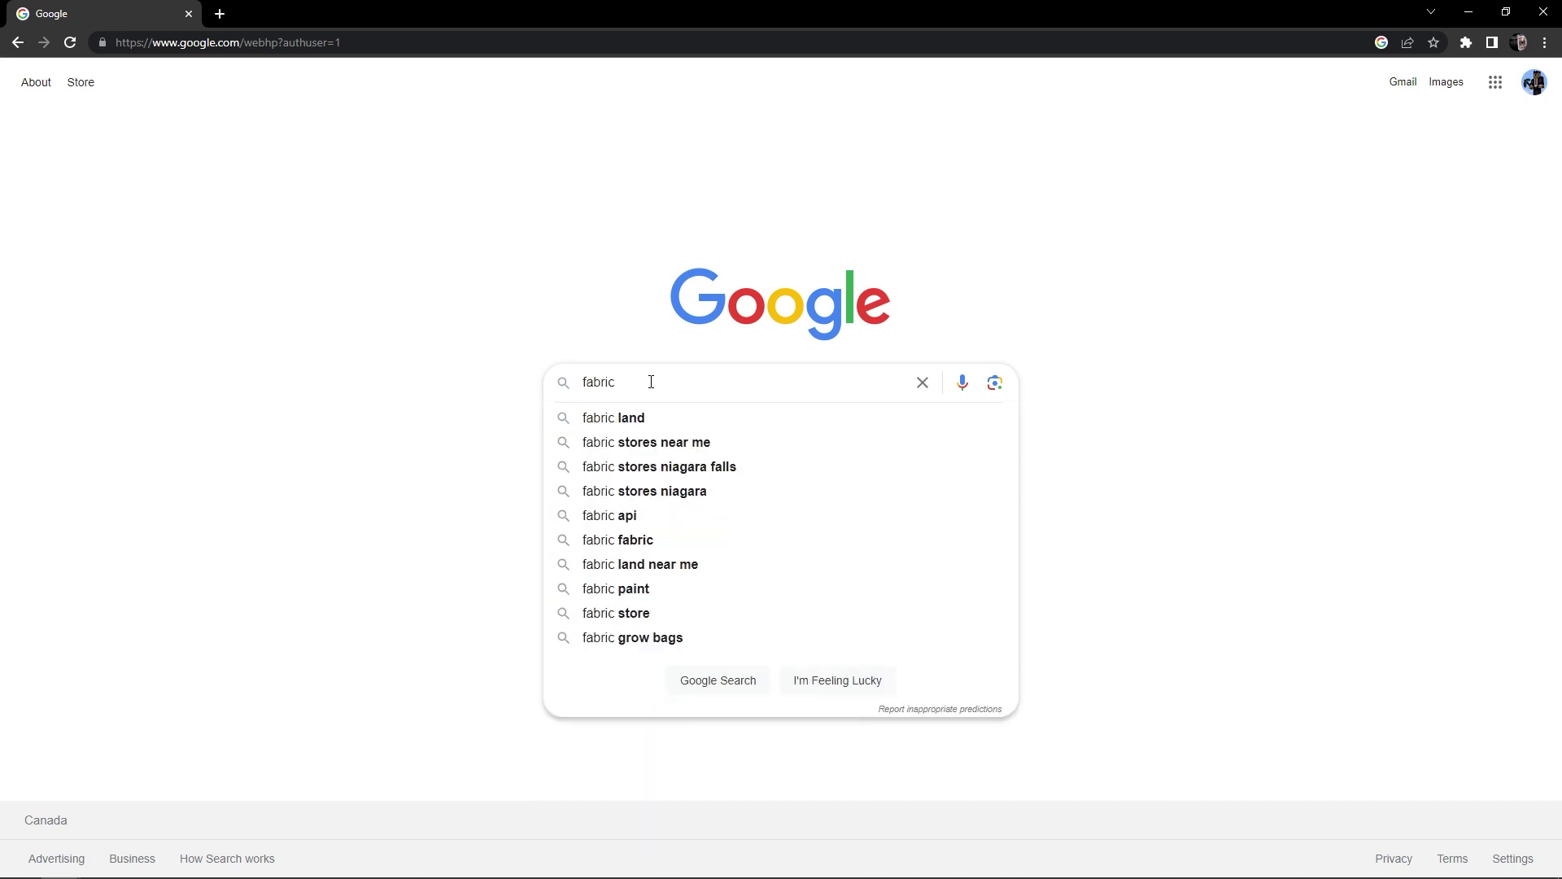
pyautogui.press('Return')
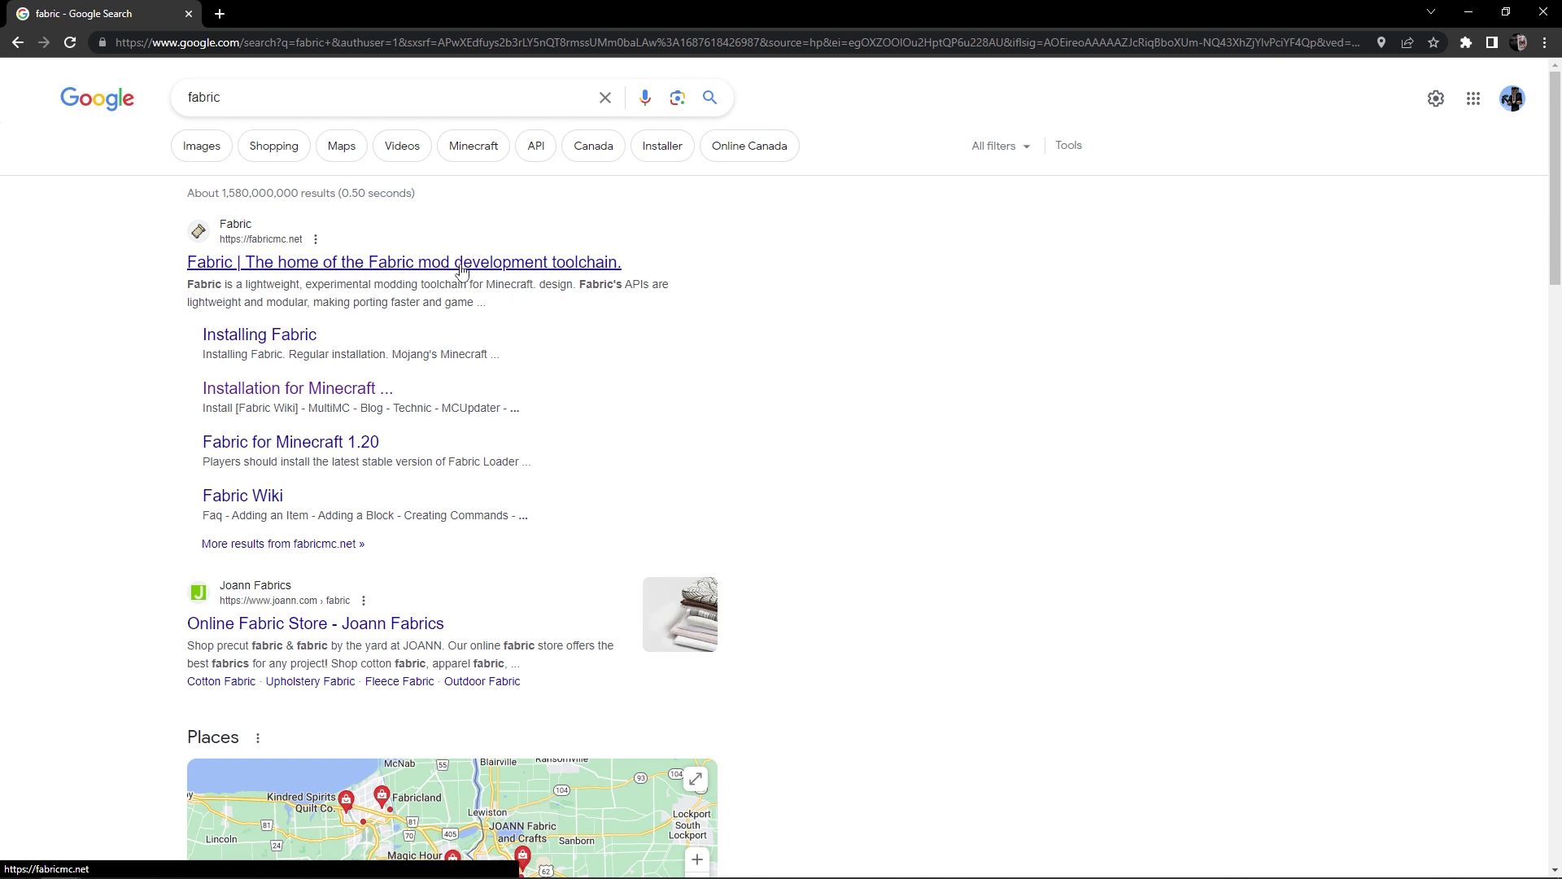
pyautogui.click(499, 264)
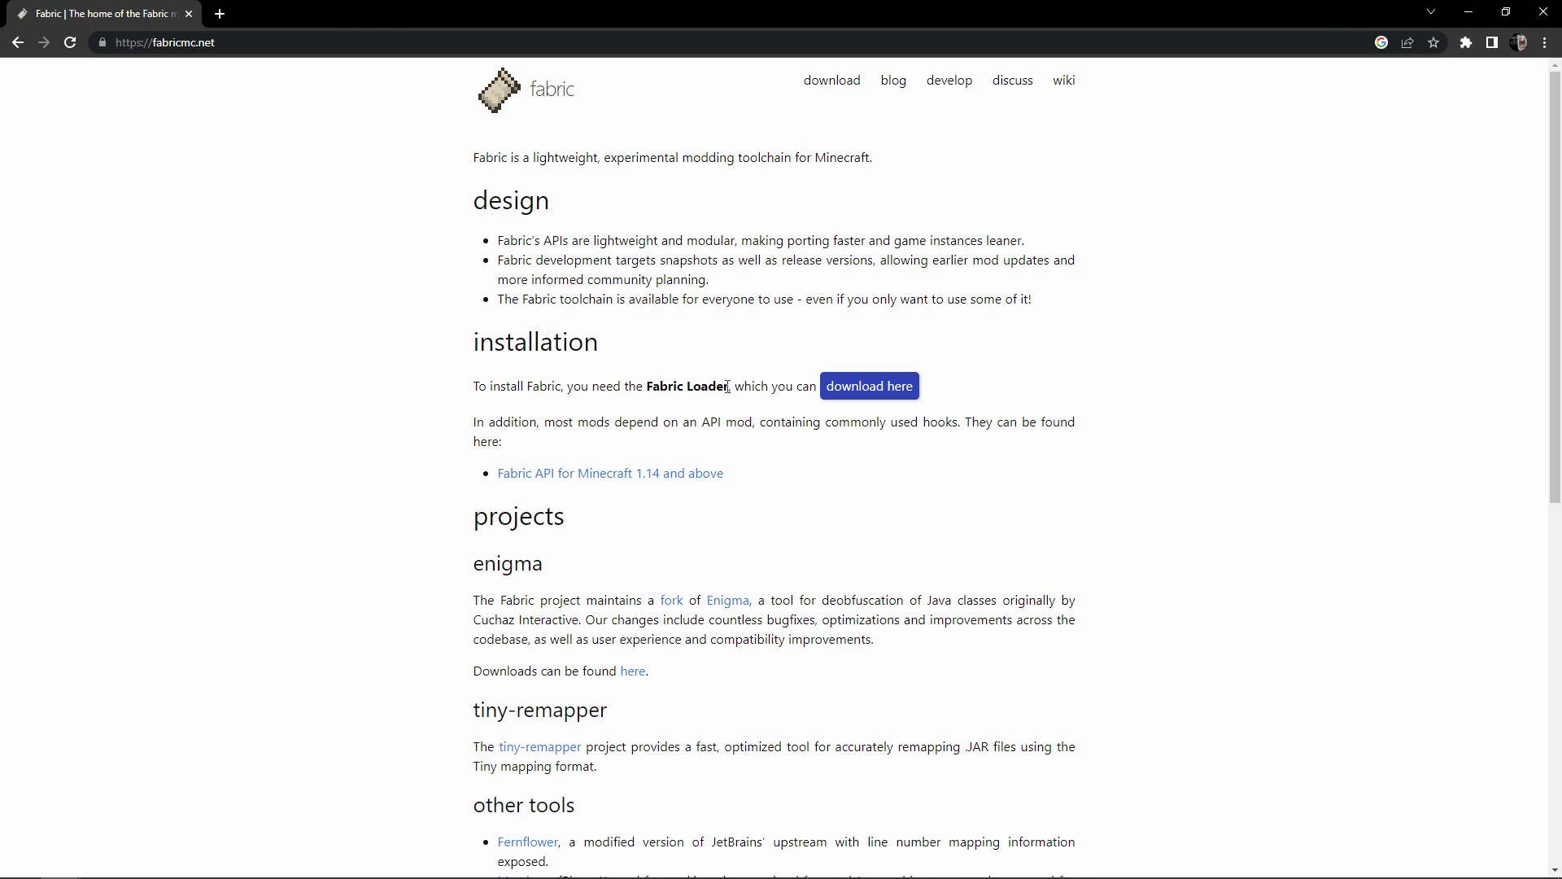
# Step: Save the Windows Fabric installer 0.11.2 into the Downloads folder
pyautogui.click(883, 388)
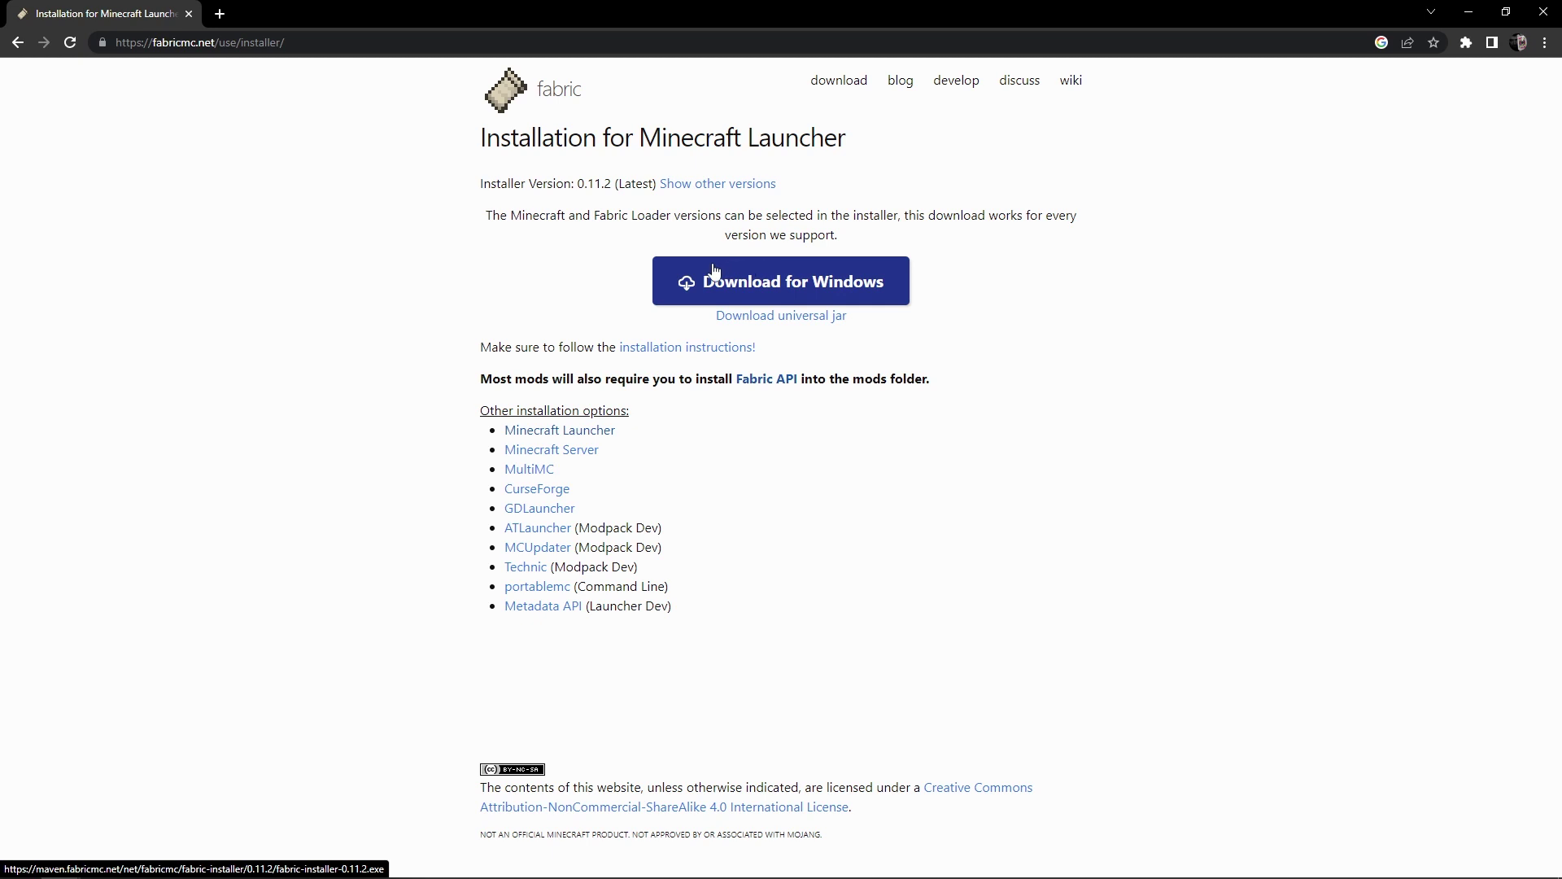
pyautogui.click(894, 283)
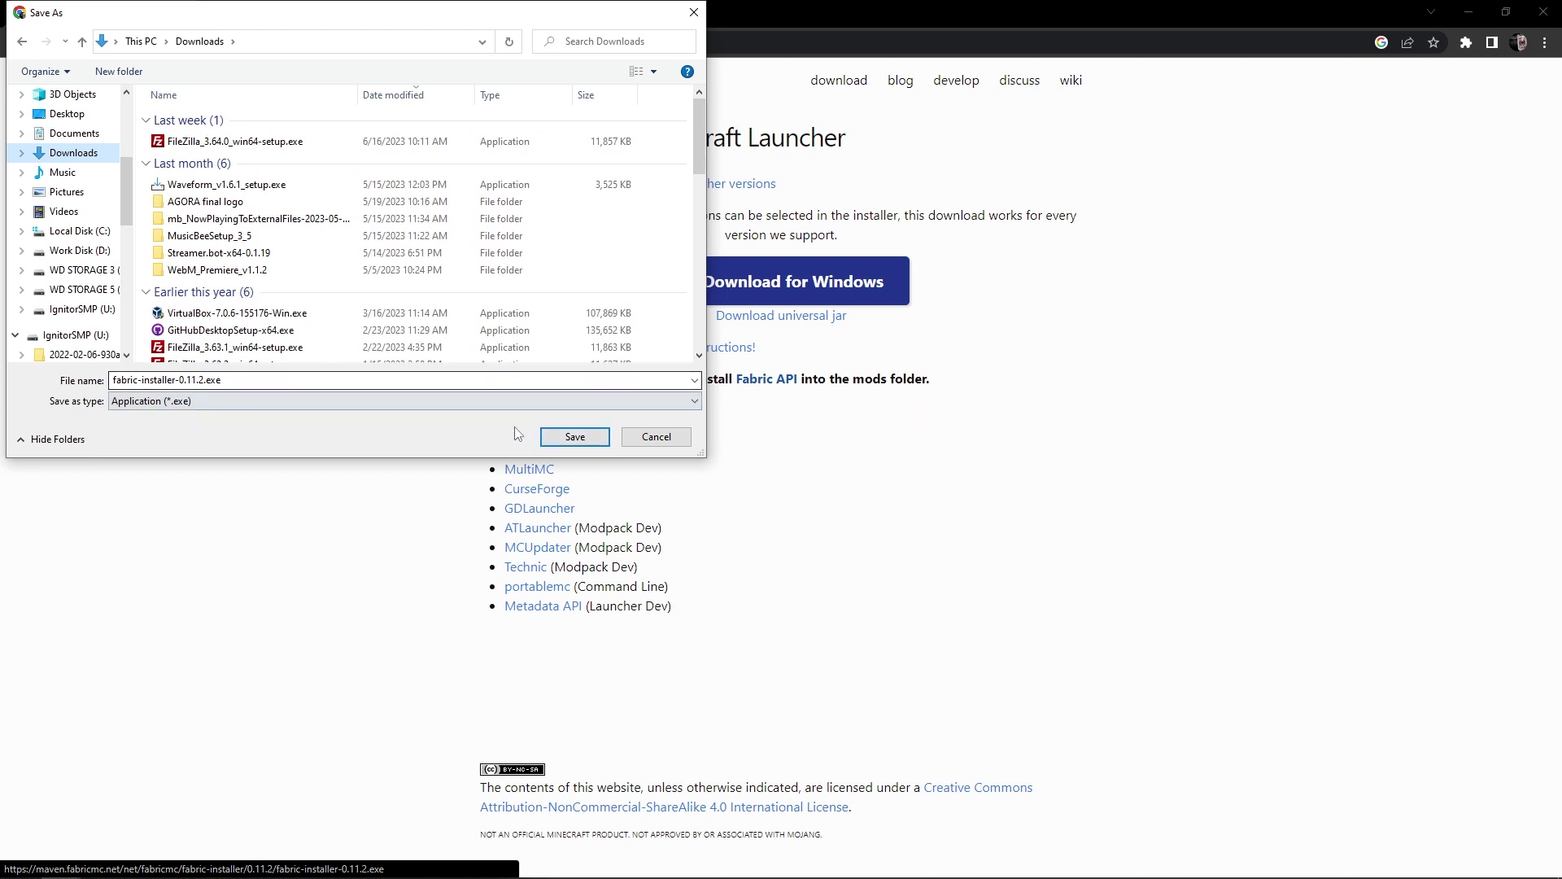
pyautogui.click(575, 436)
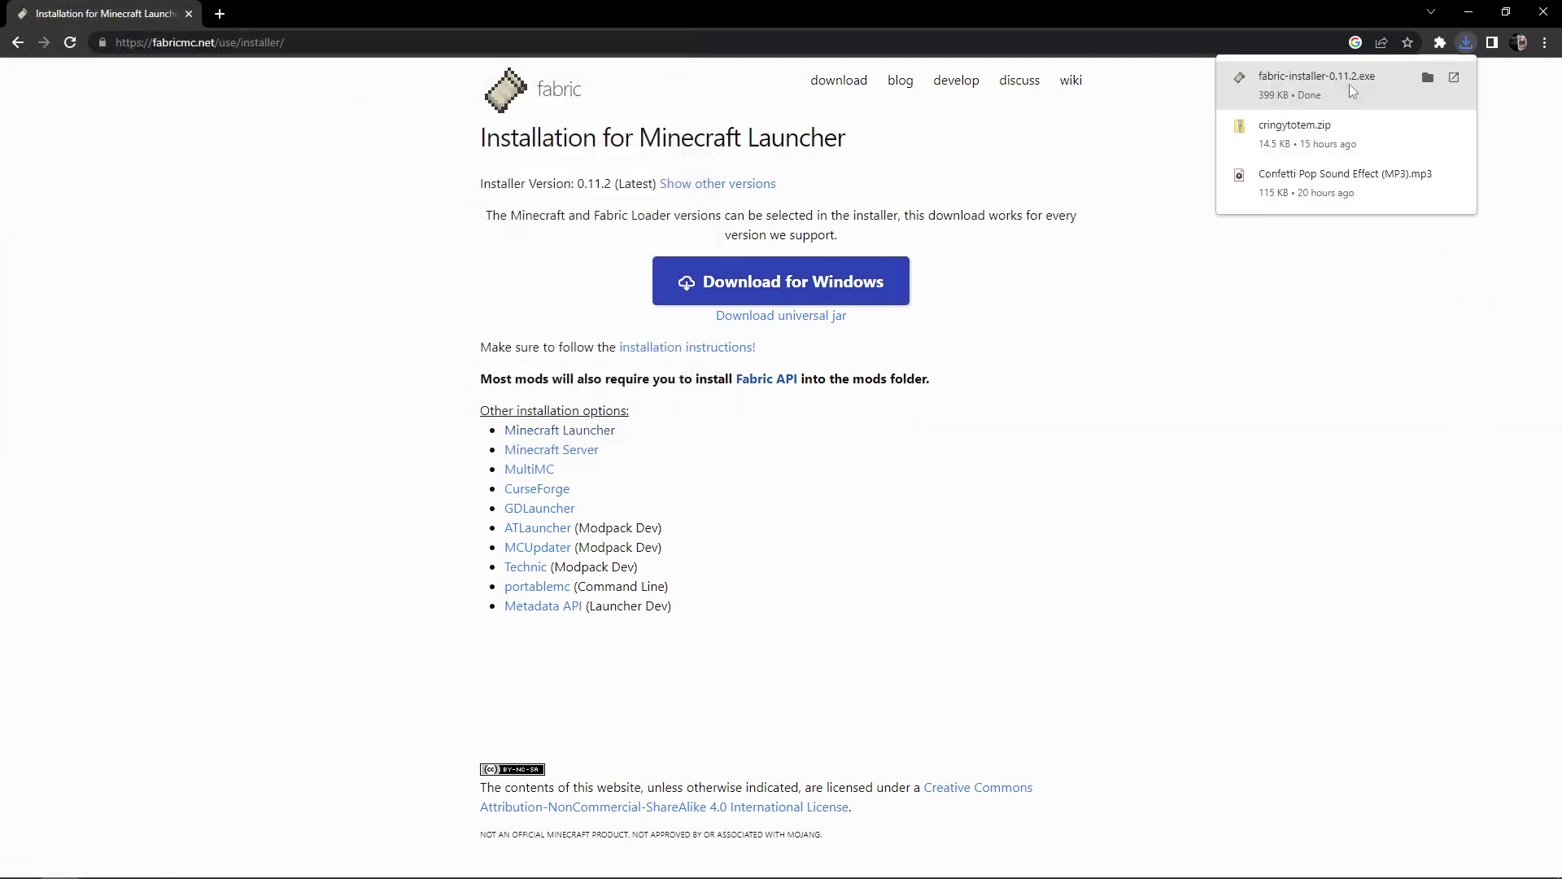
# Step: Run the installer, install Fabric Loader 0.14.21 for Minecraft 1.20.1, and open the Fabric API page
pyautogui.click(1351, 82)
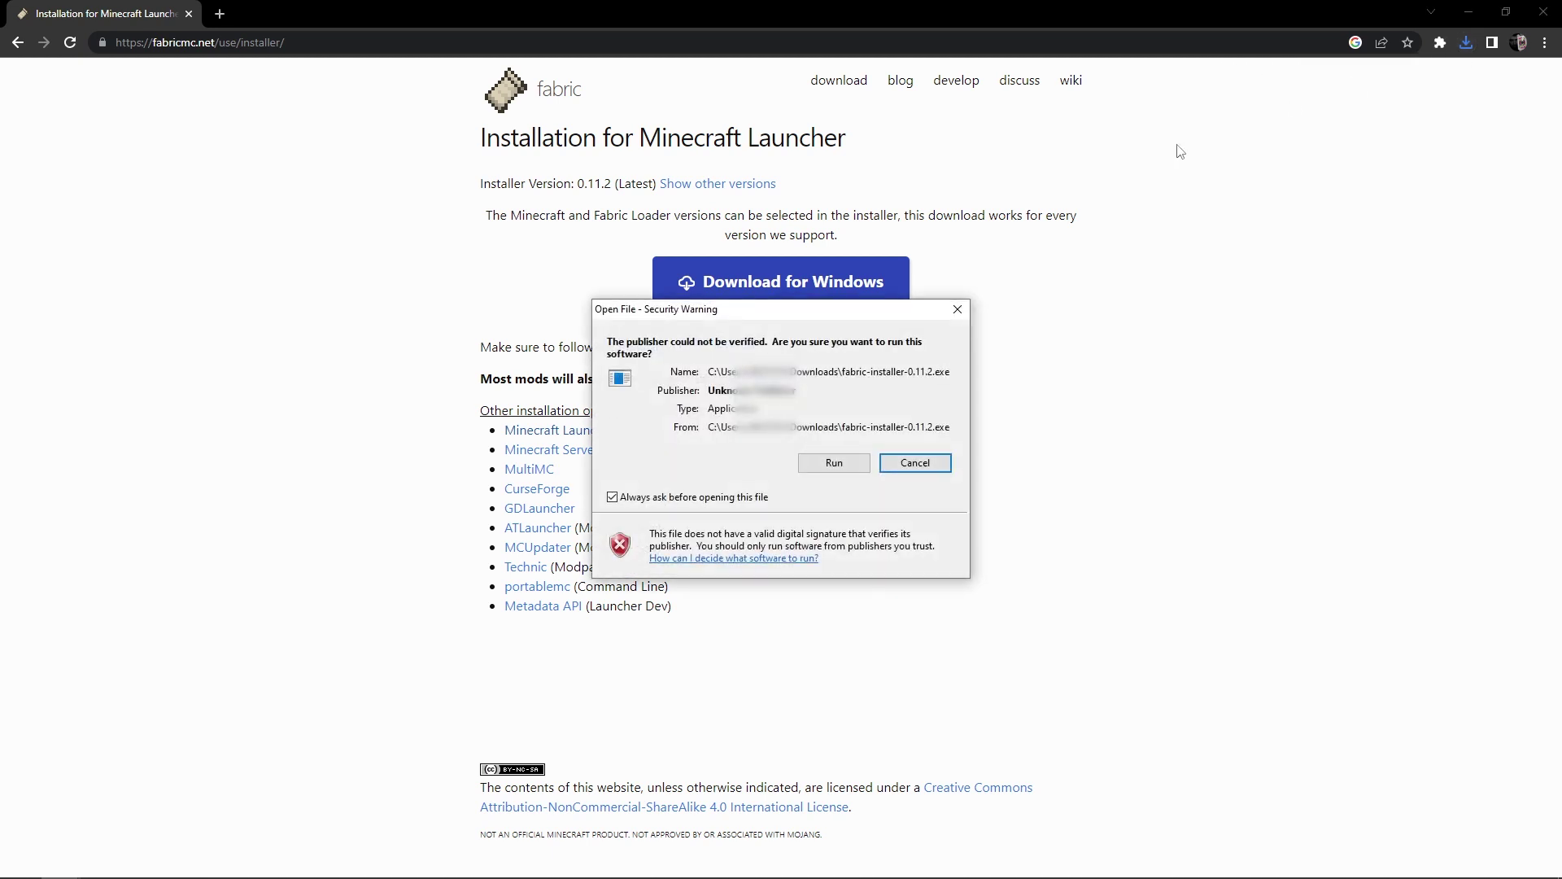
pyautogui.click(844, 468)
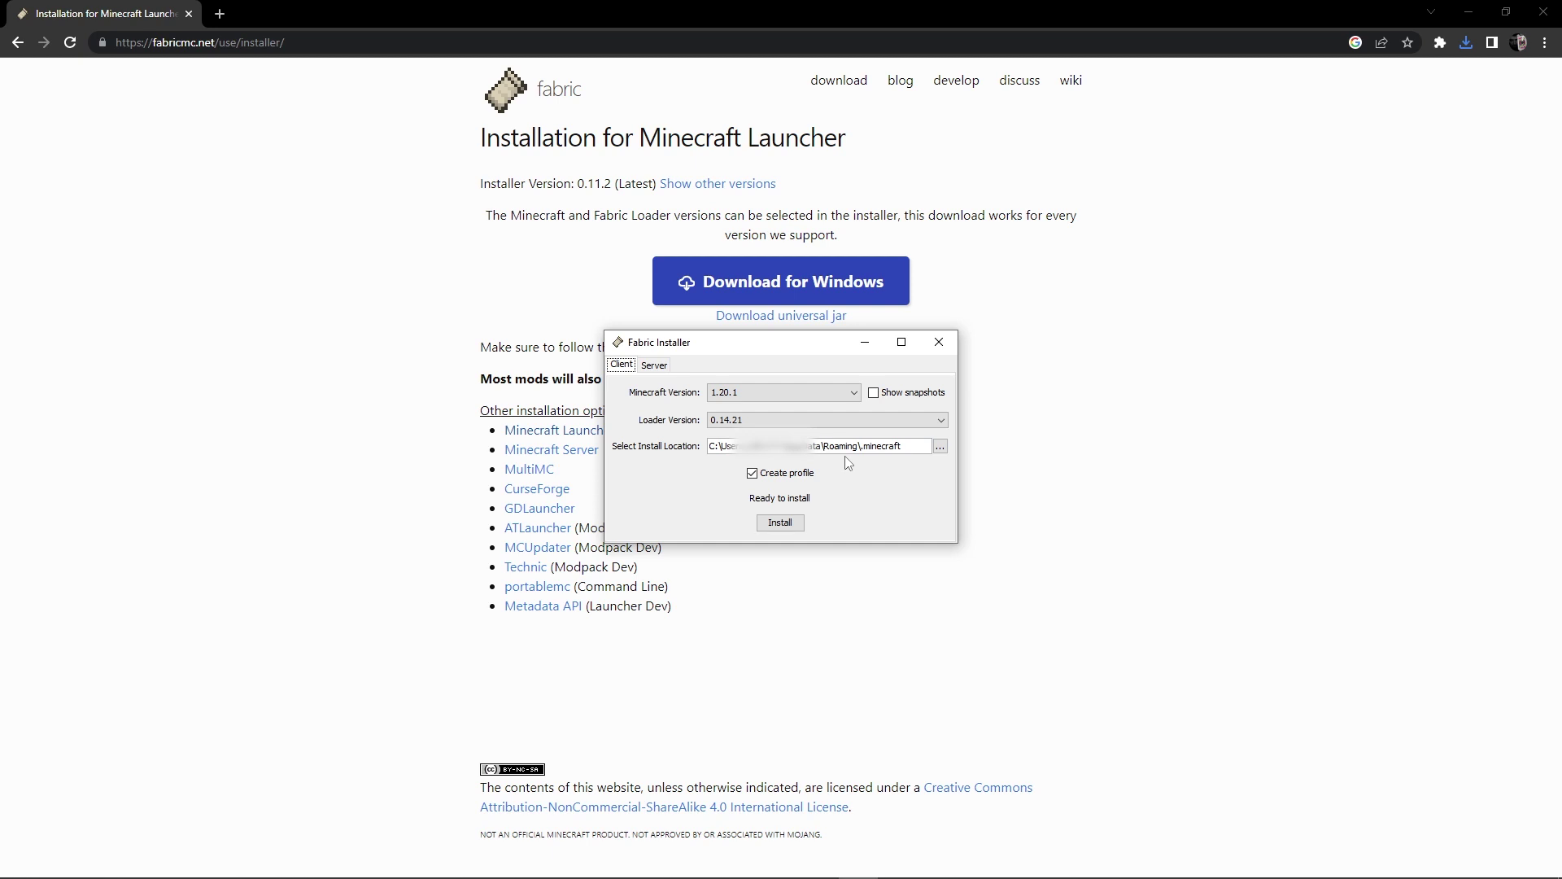
pyautogui.click(788, 531)
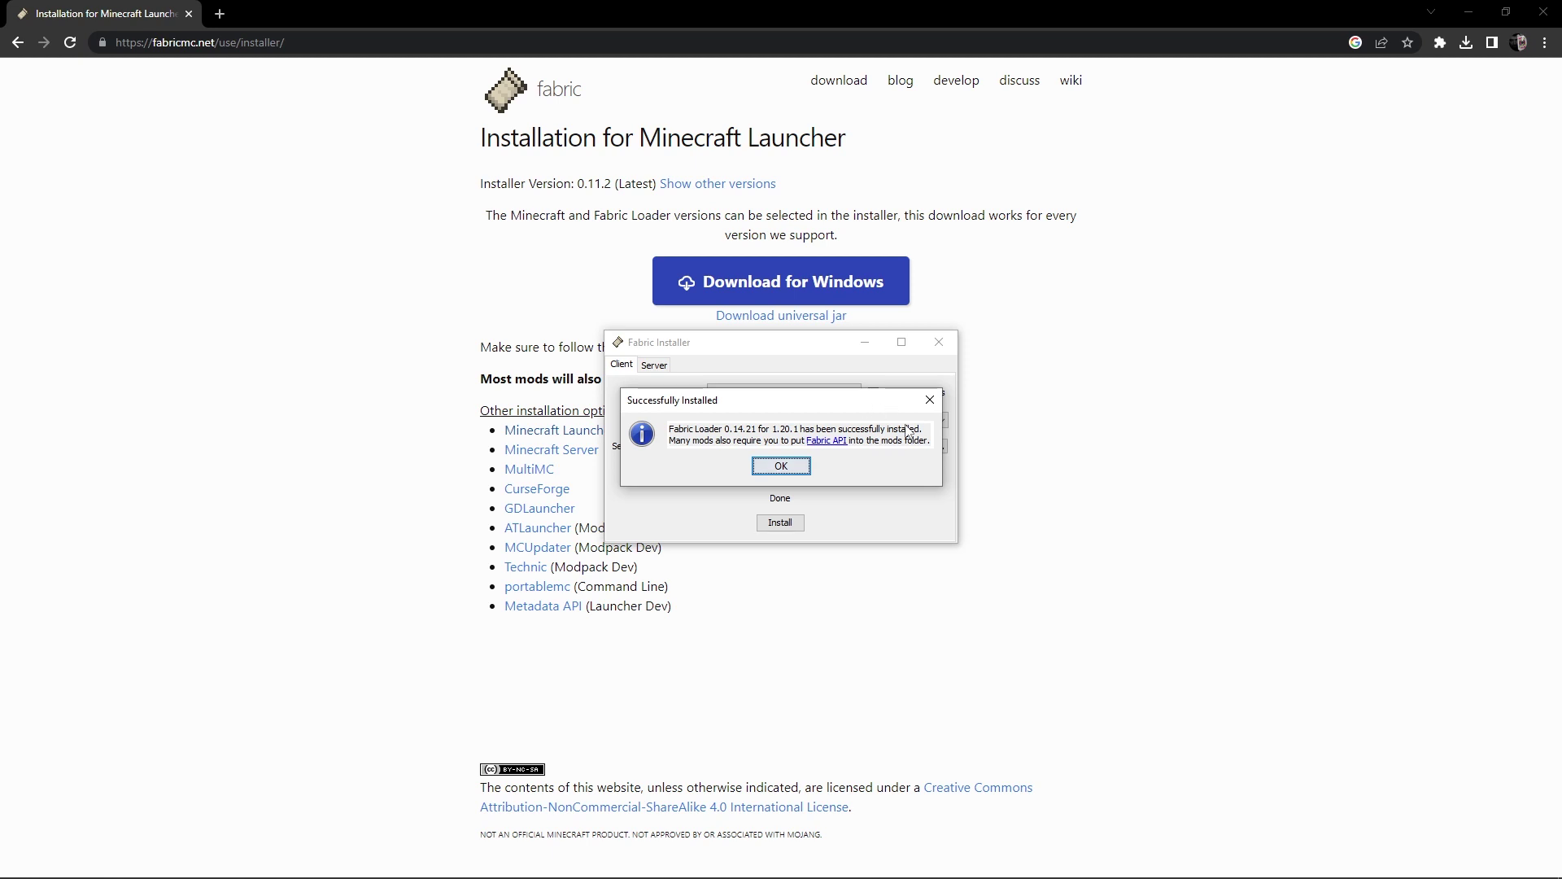
pyautogui.click(822, 441)
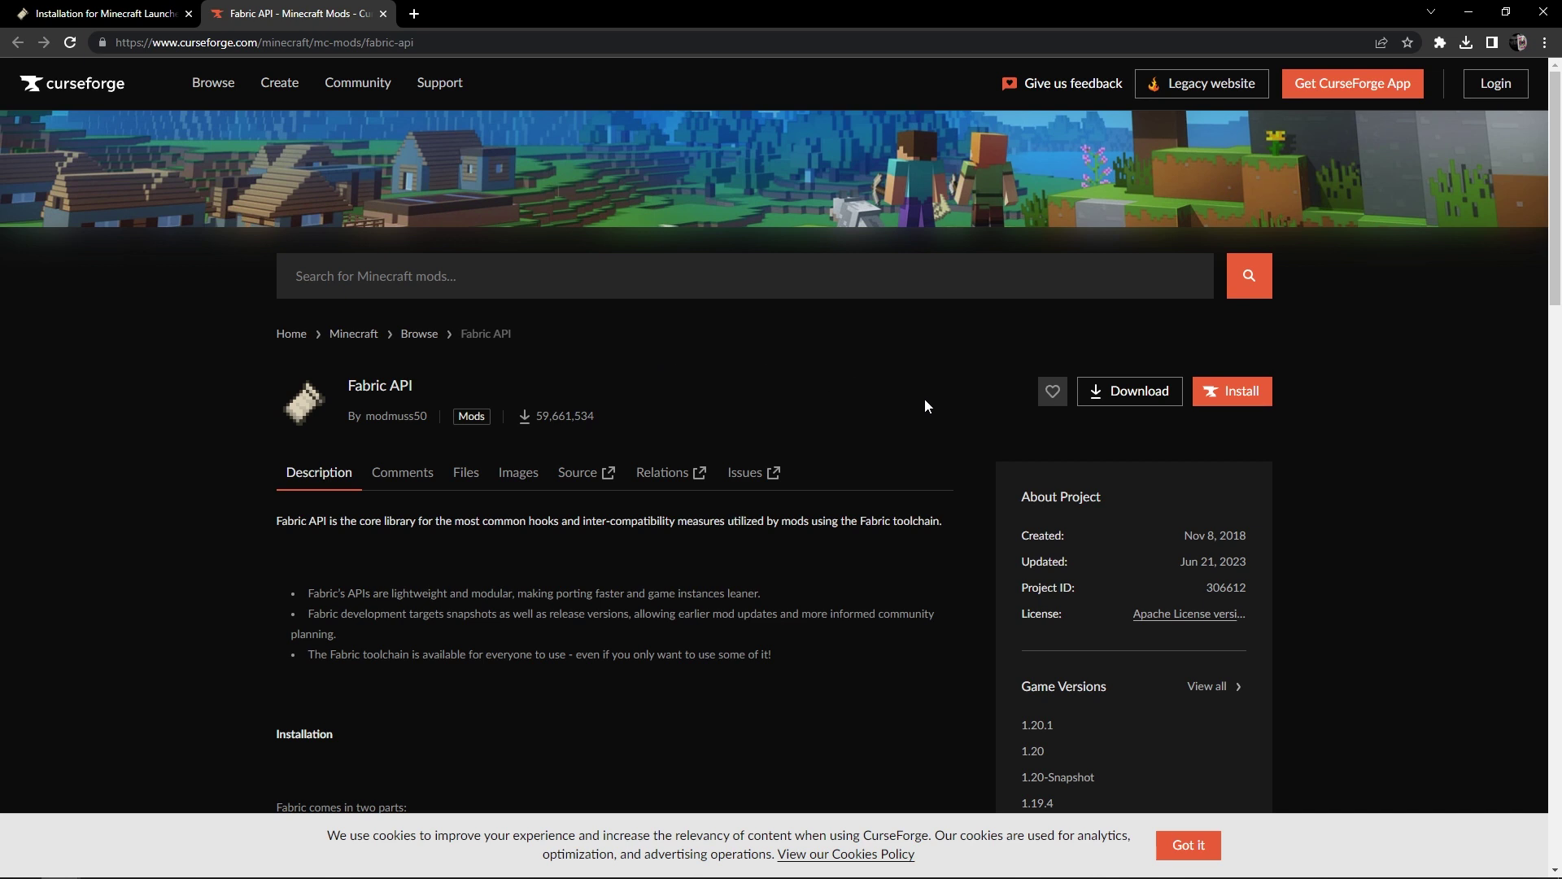
# Step: Save fabric-api-0.84.0+1.20.1.jar from CurseForge's 1.20.1 files into the Desktop's mods 1.20.1 folder
pyautogui.scroll(-5, 925, 405)
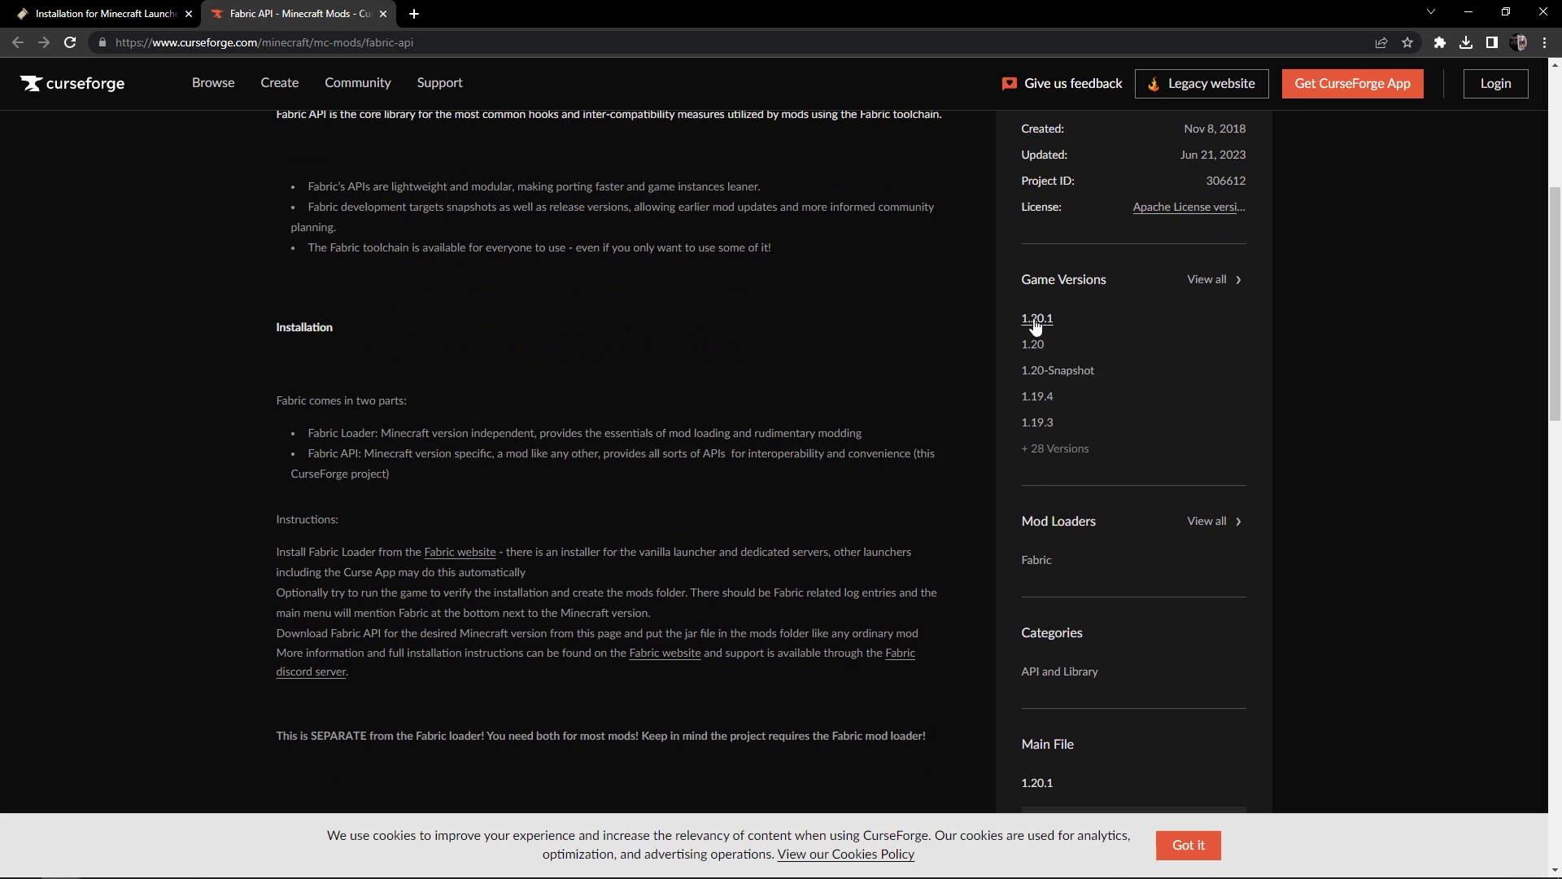
pyautogui.click(1036, 322)
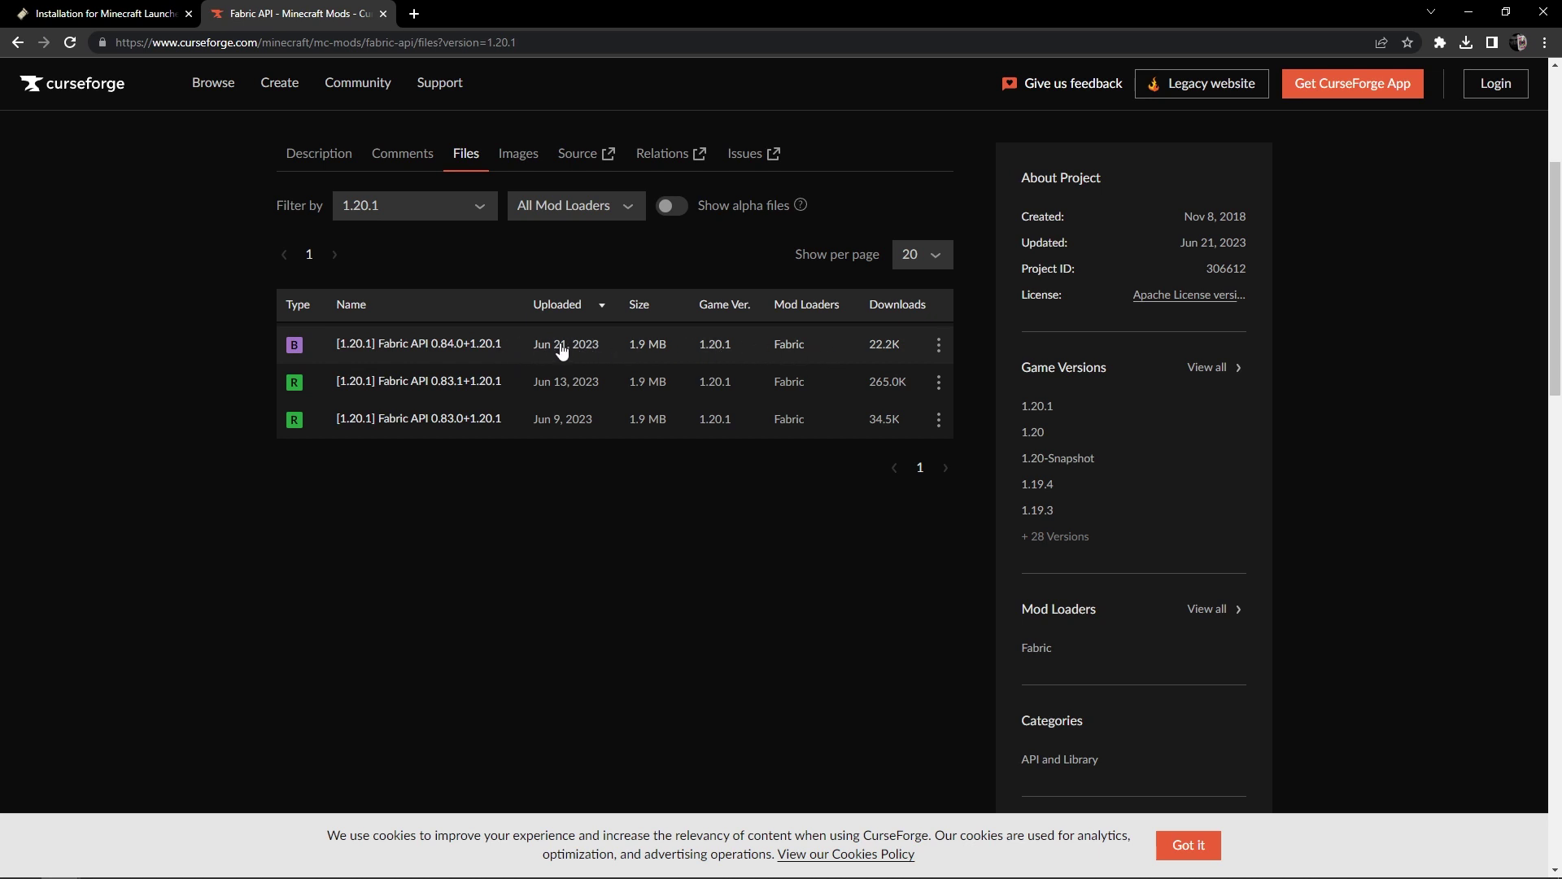
pyautogui.click(463, 346)
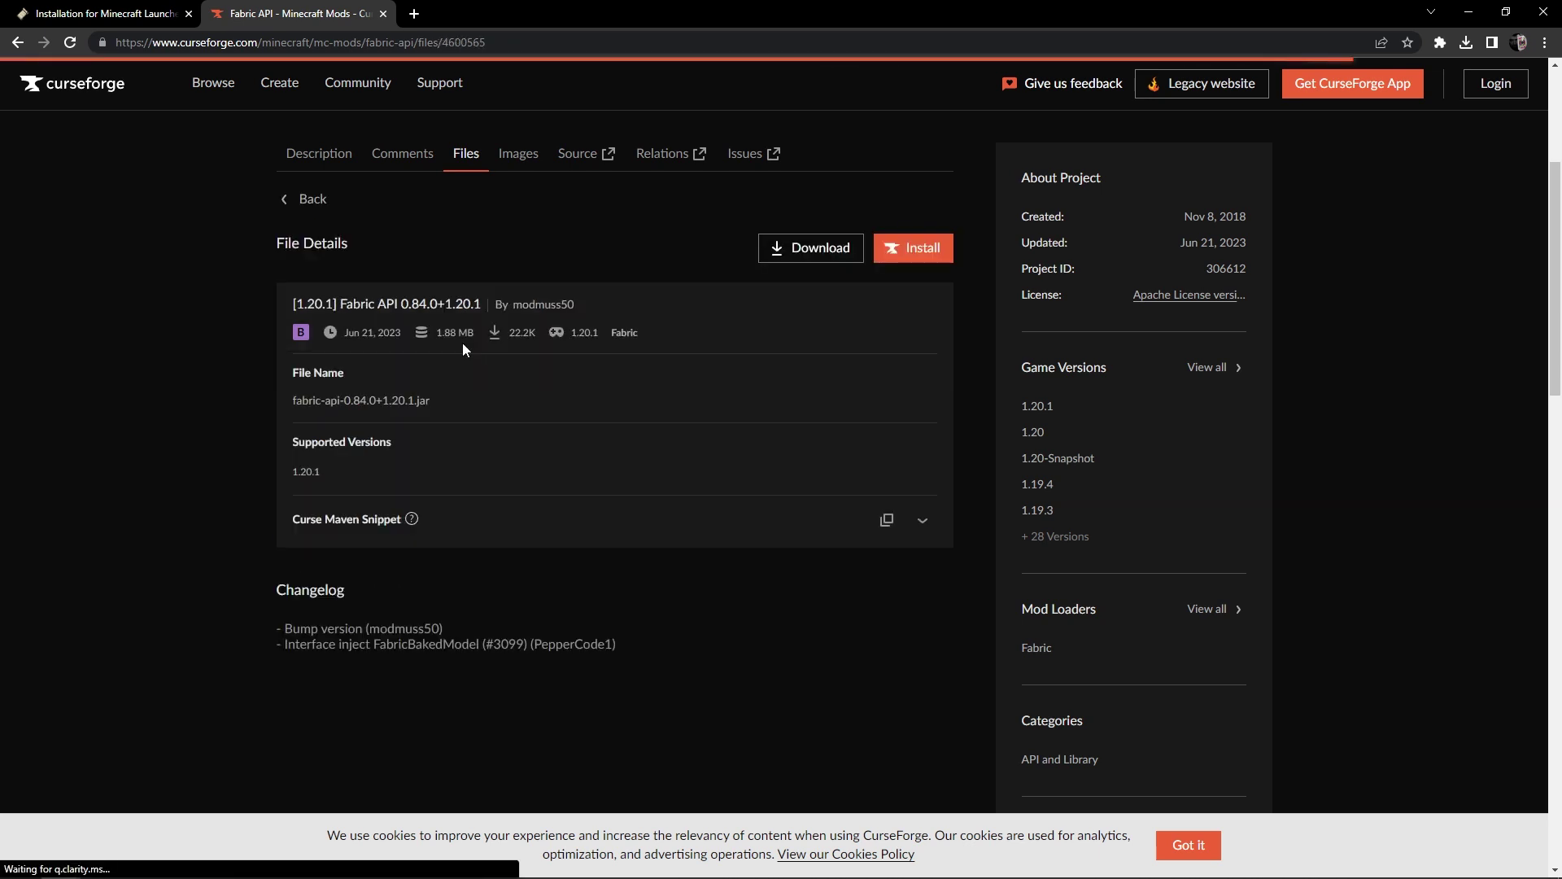
pyautogui.click(824, 249)
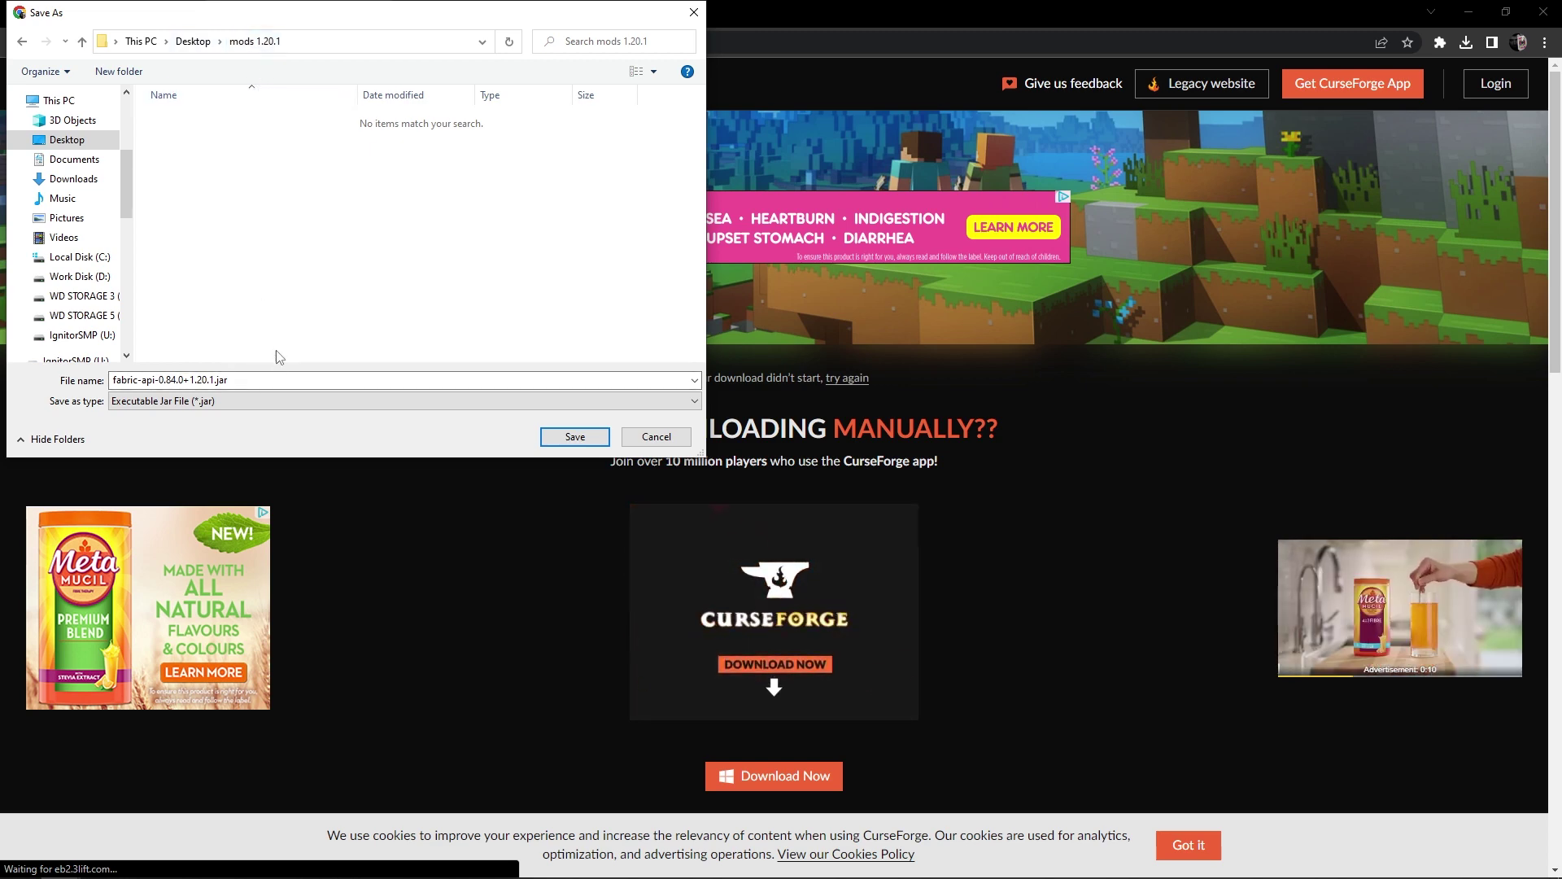
pyautogui.click(573, 439)
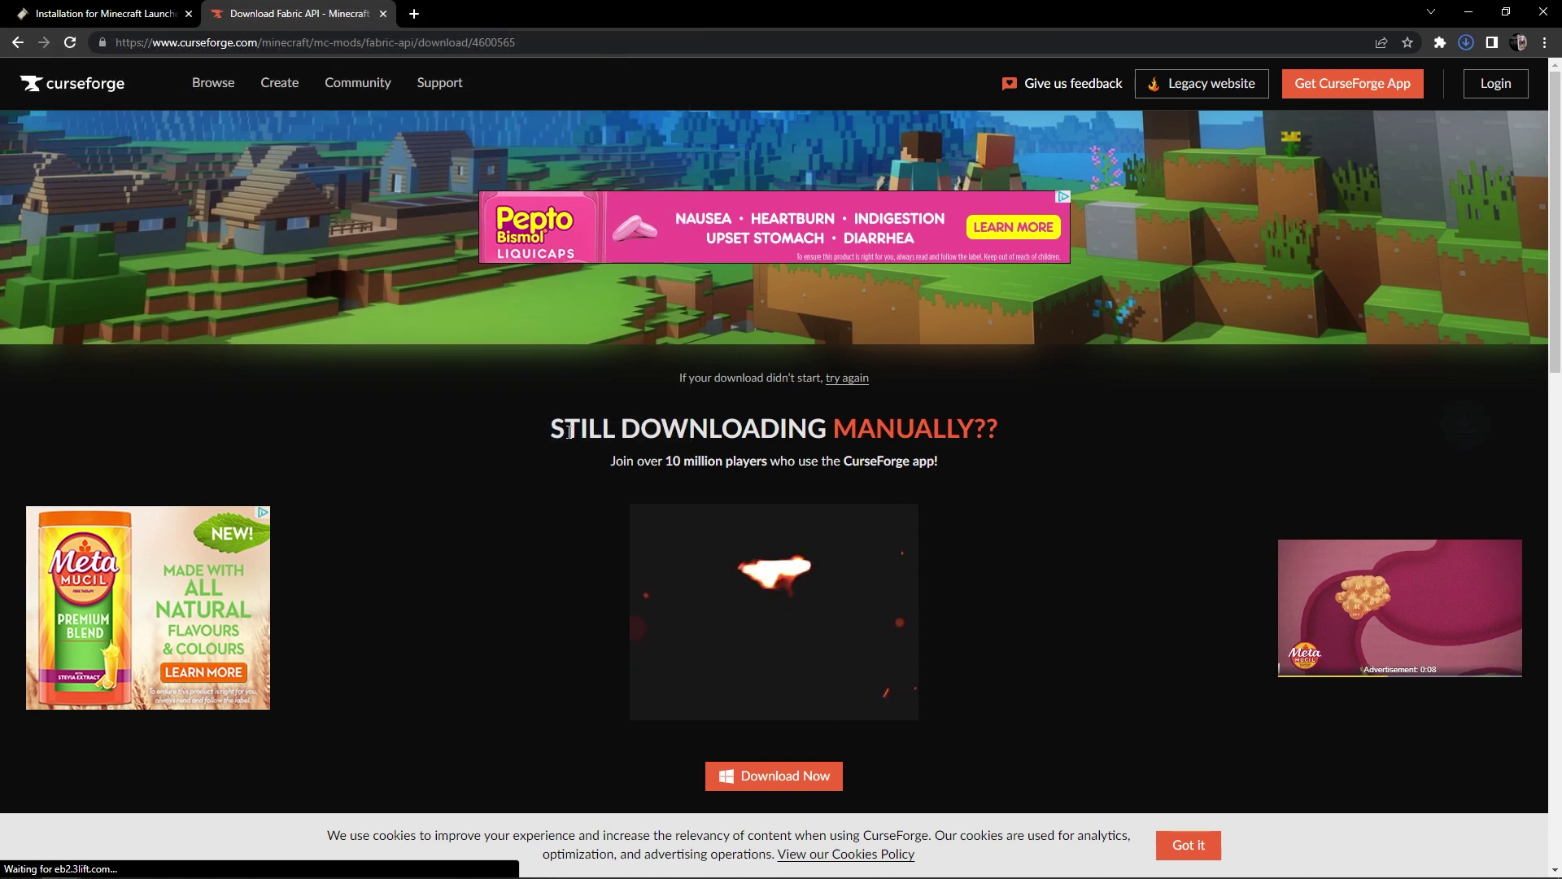
pyautogui.press('super+e')
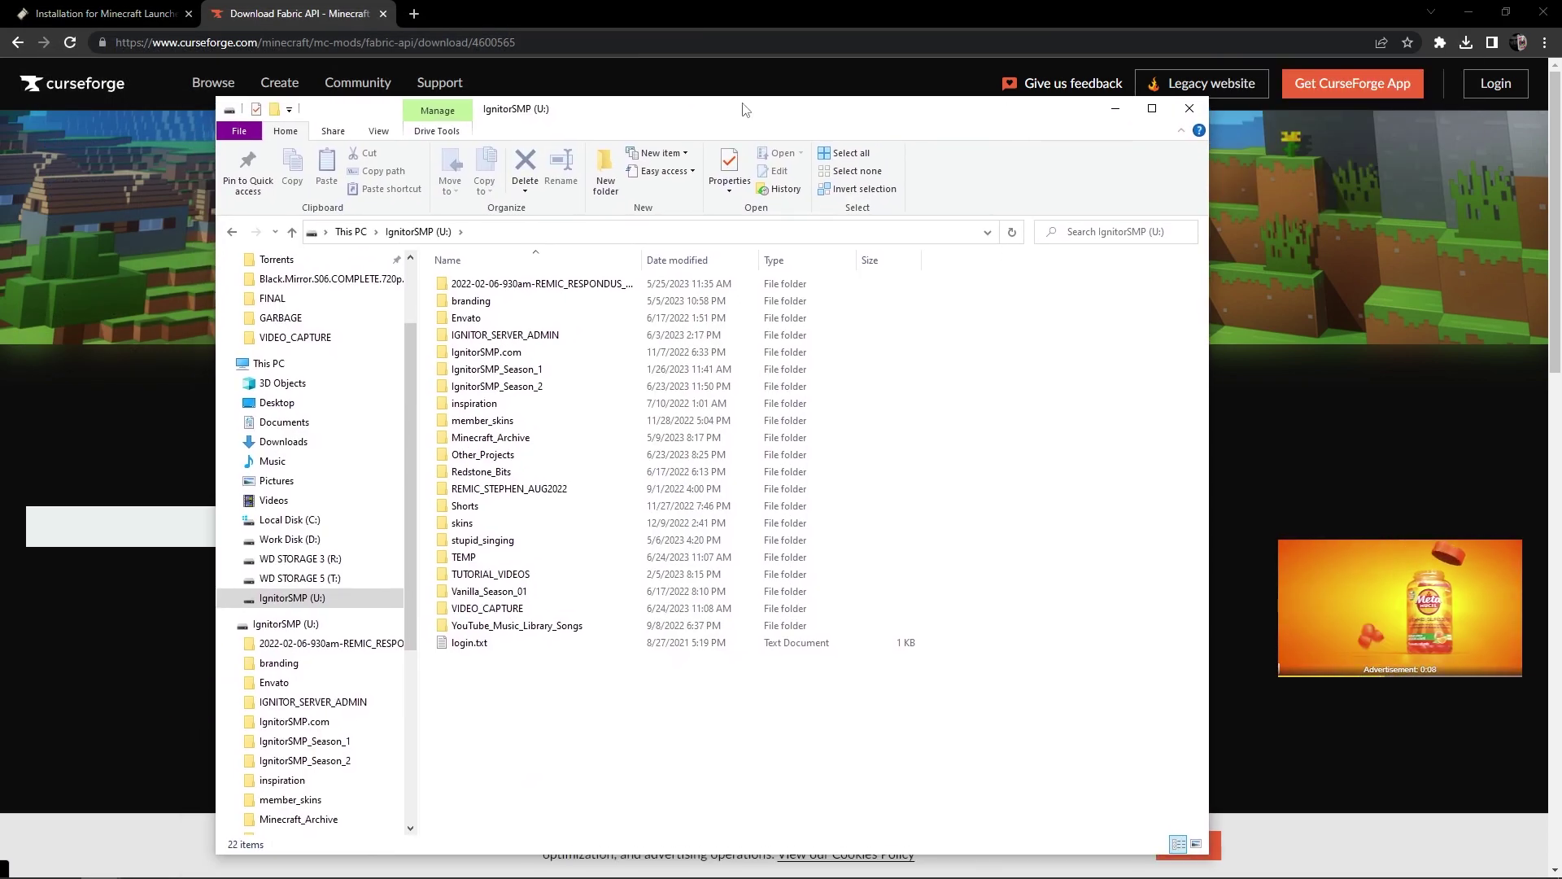
# Step: Move the Explorer window higher and go to %appdata% (AppData\Roaming)
pyautogui.moveTo(742, 105); pyautogui.dragTo(753, 95)
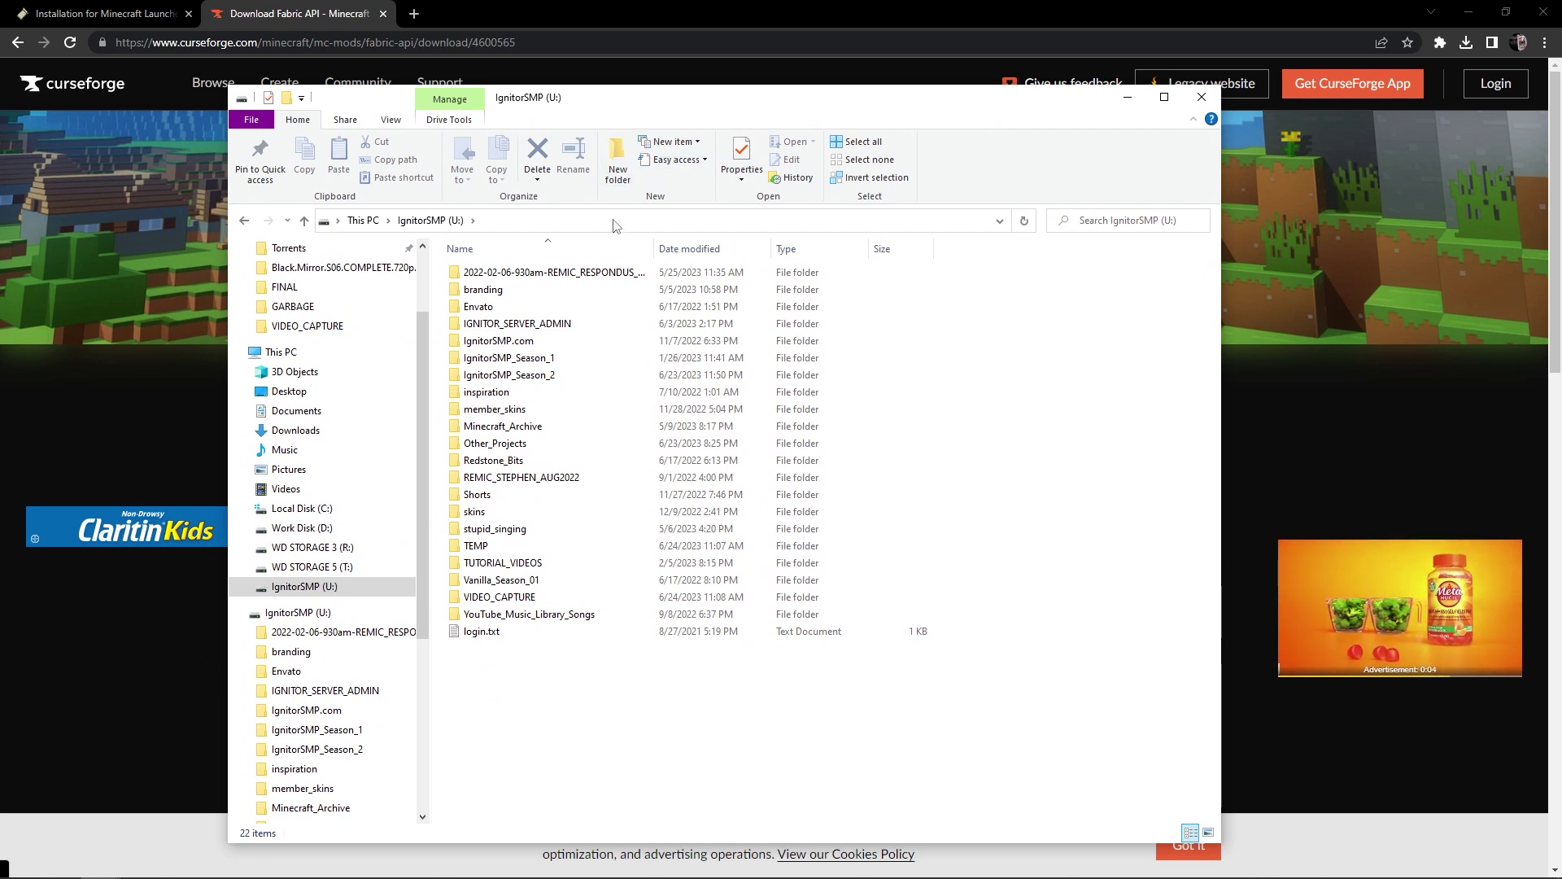
pyautogui.moveTo(651, 97); pyautogui.dragTo(648, 76)
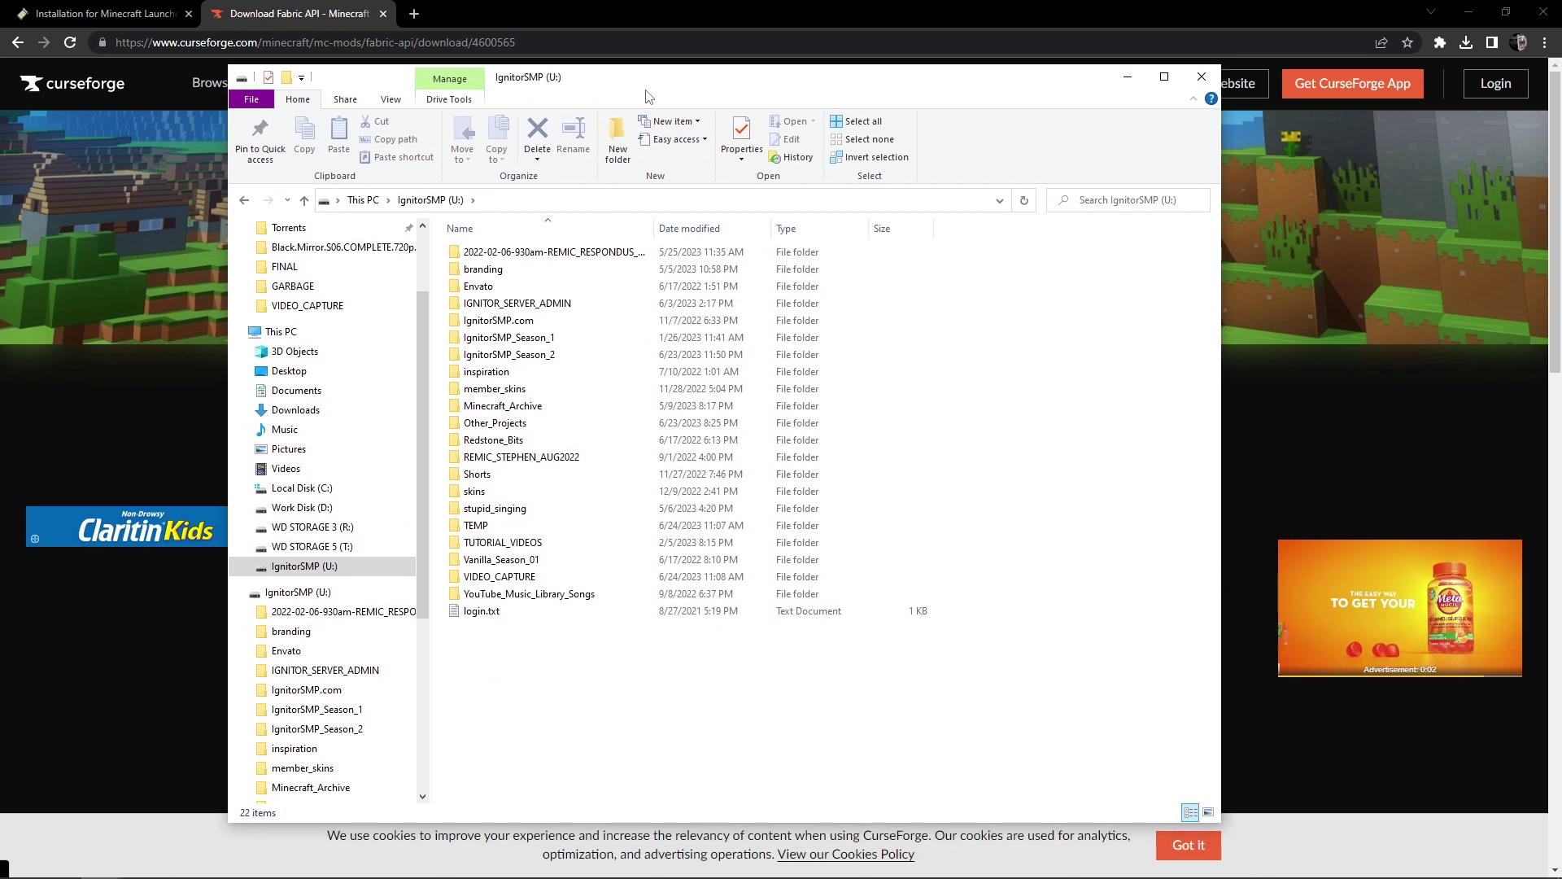
pyautogui.click(701, 201)
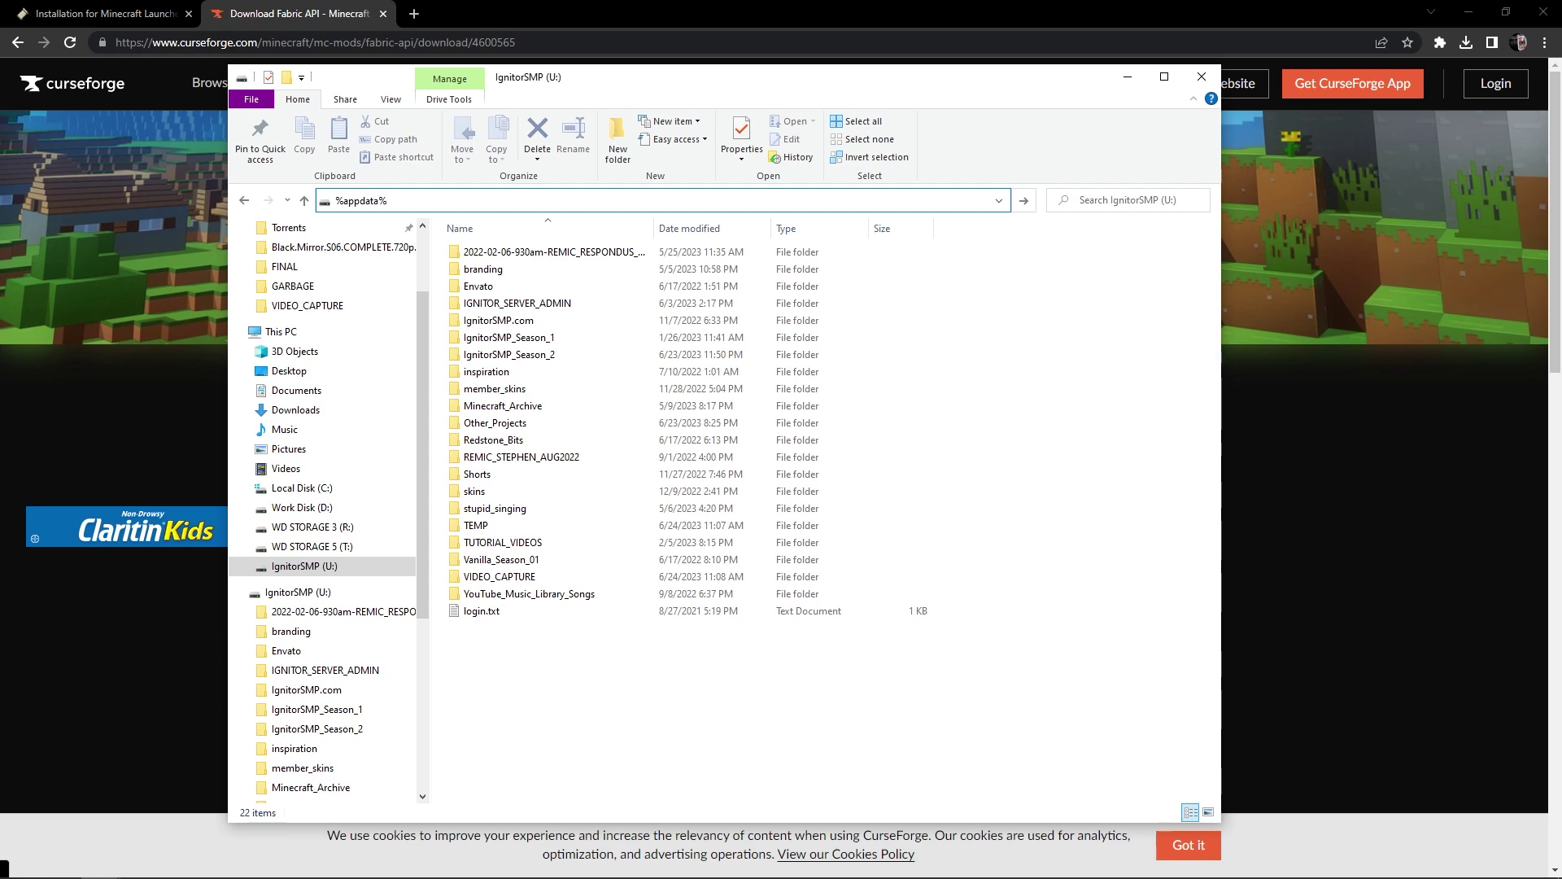
pyautogui.press('Return')
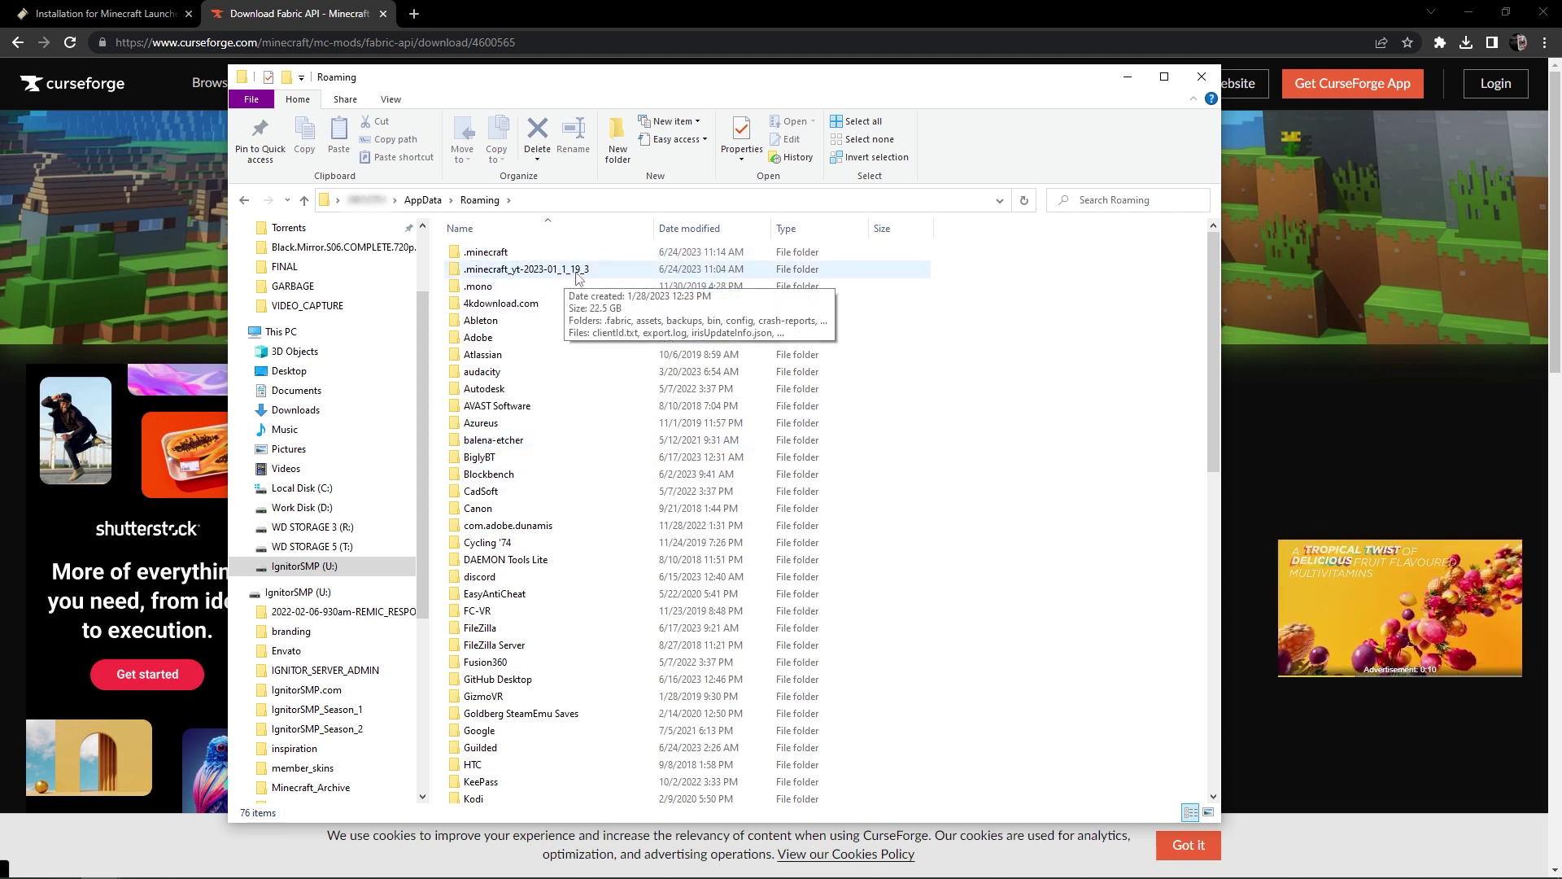
# Step: Copy the .minecraft folder and paste a duplicate into Roaming
pyautogui.click(493, 257)
pyautogui.rightClick(493, 257)
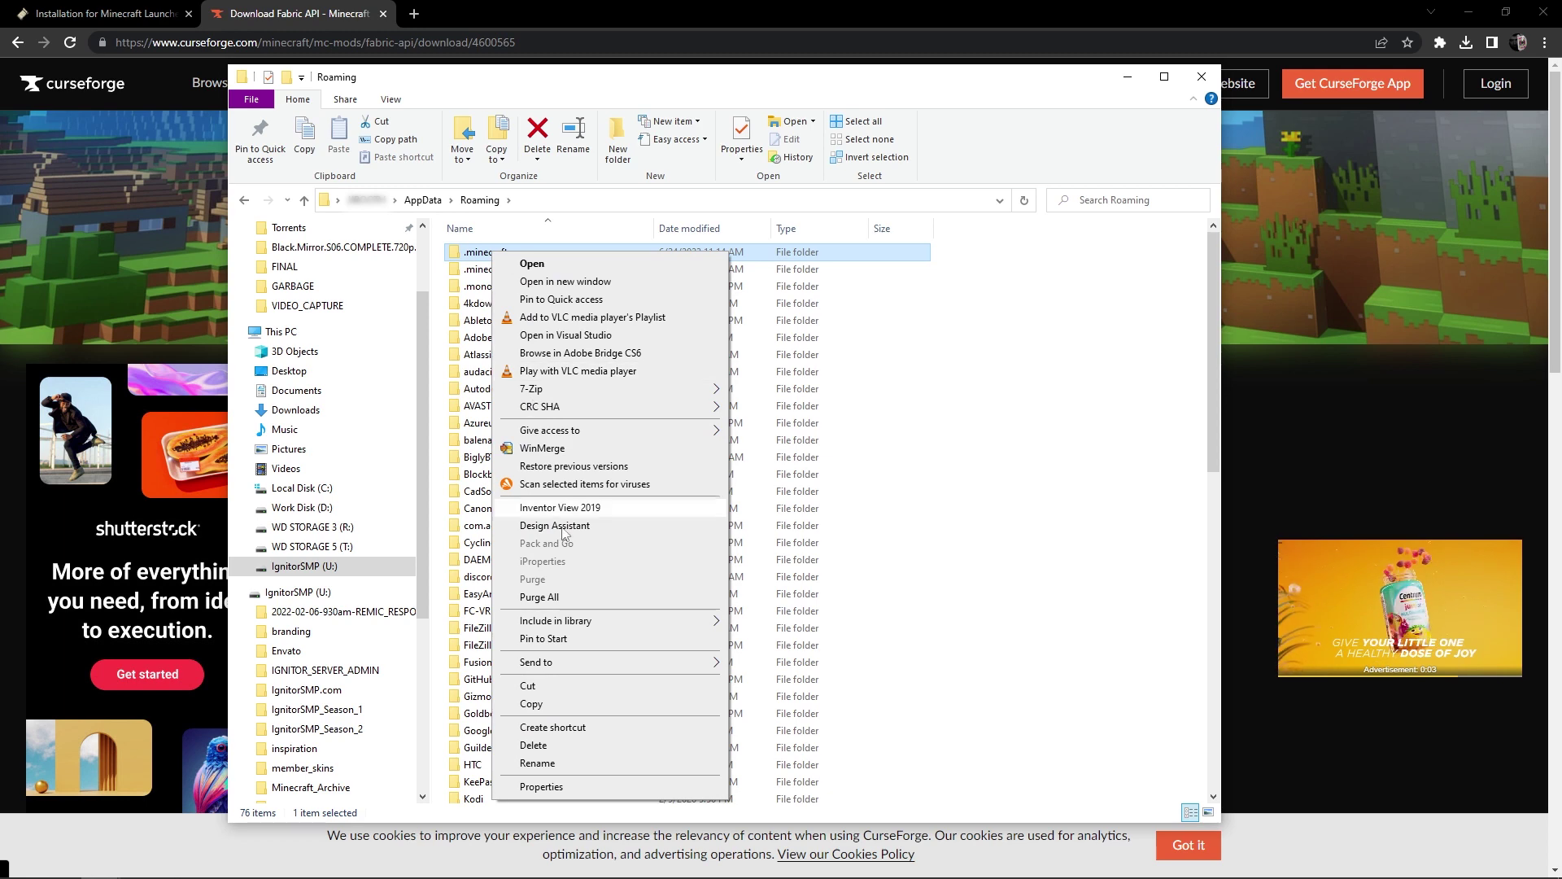
pyautogui.click(560, 706)
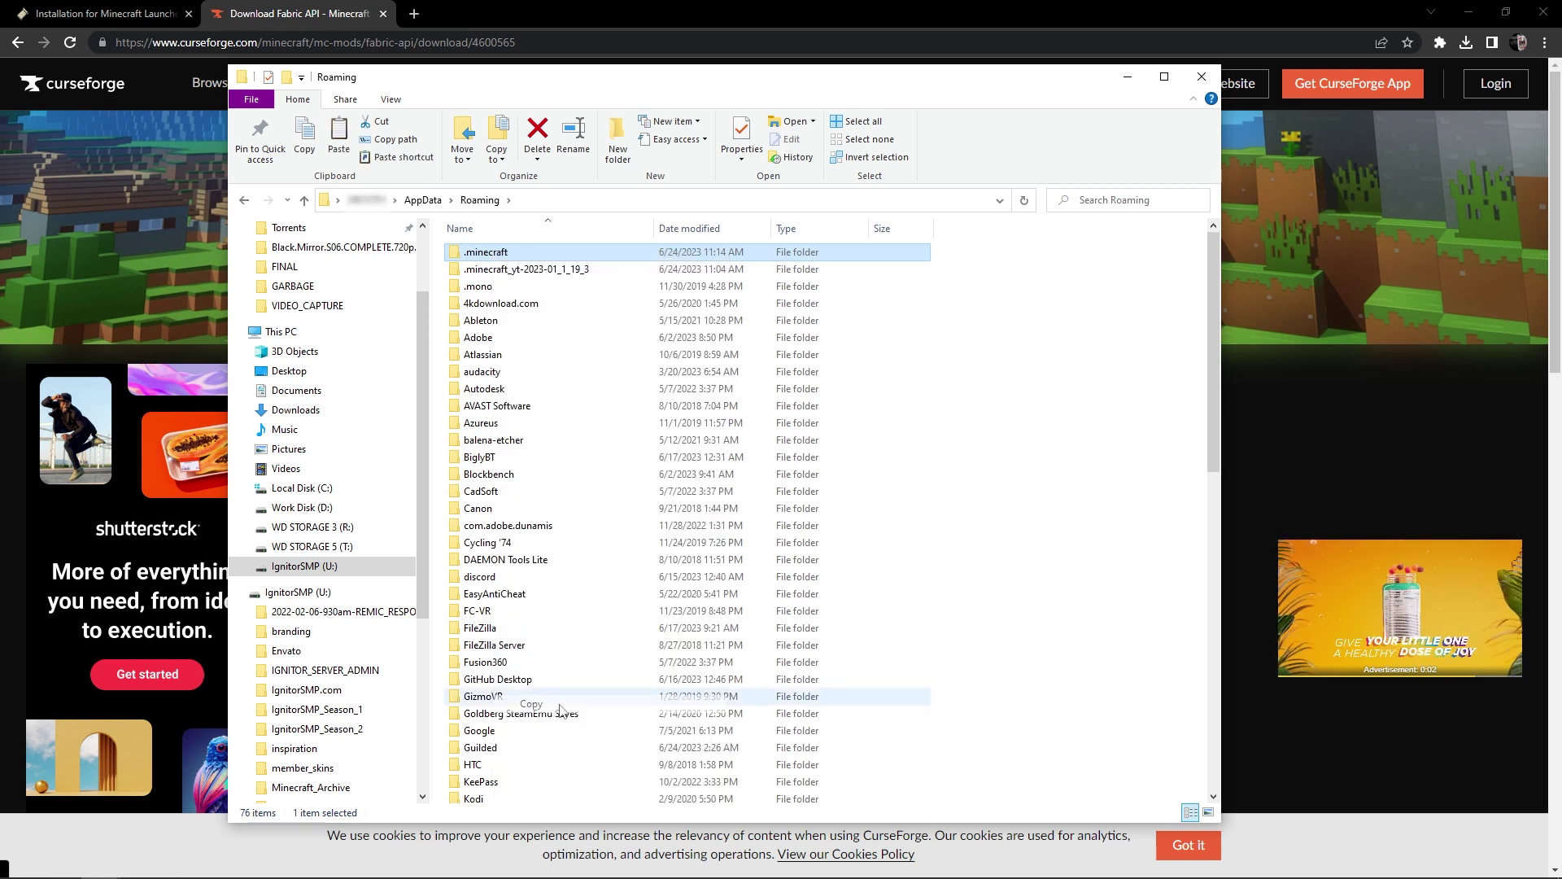
pyautogui.rightClick(990, 312)
pyautogui.click(1061, 421)
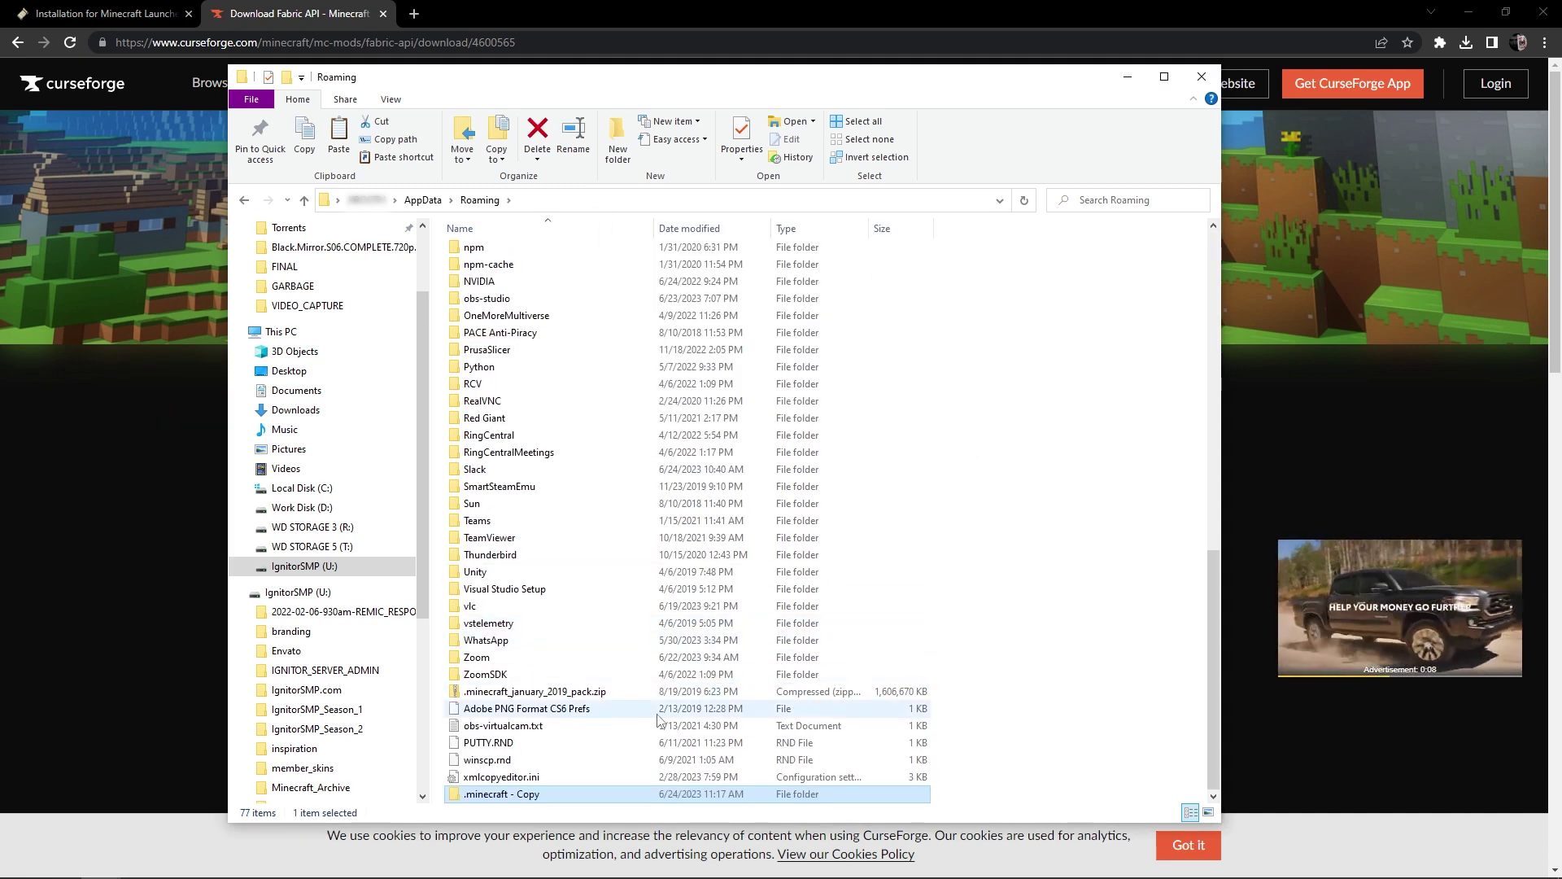
# Step: Rename the copy to .minecraft_yt-2023-06_1_20_1 and open it
pyautogui.rightClick(499, 800)
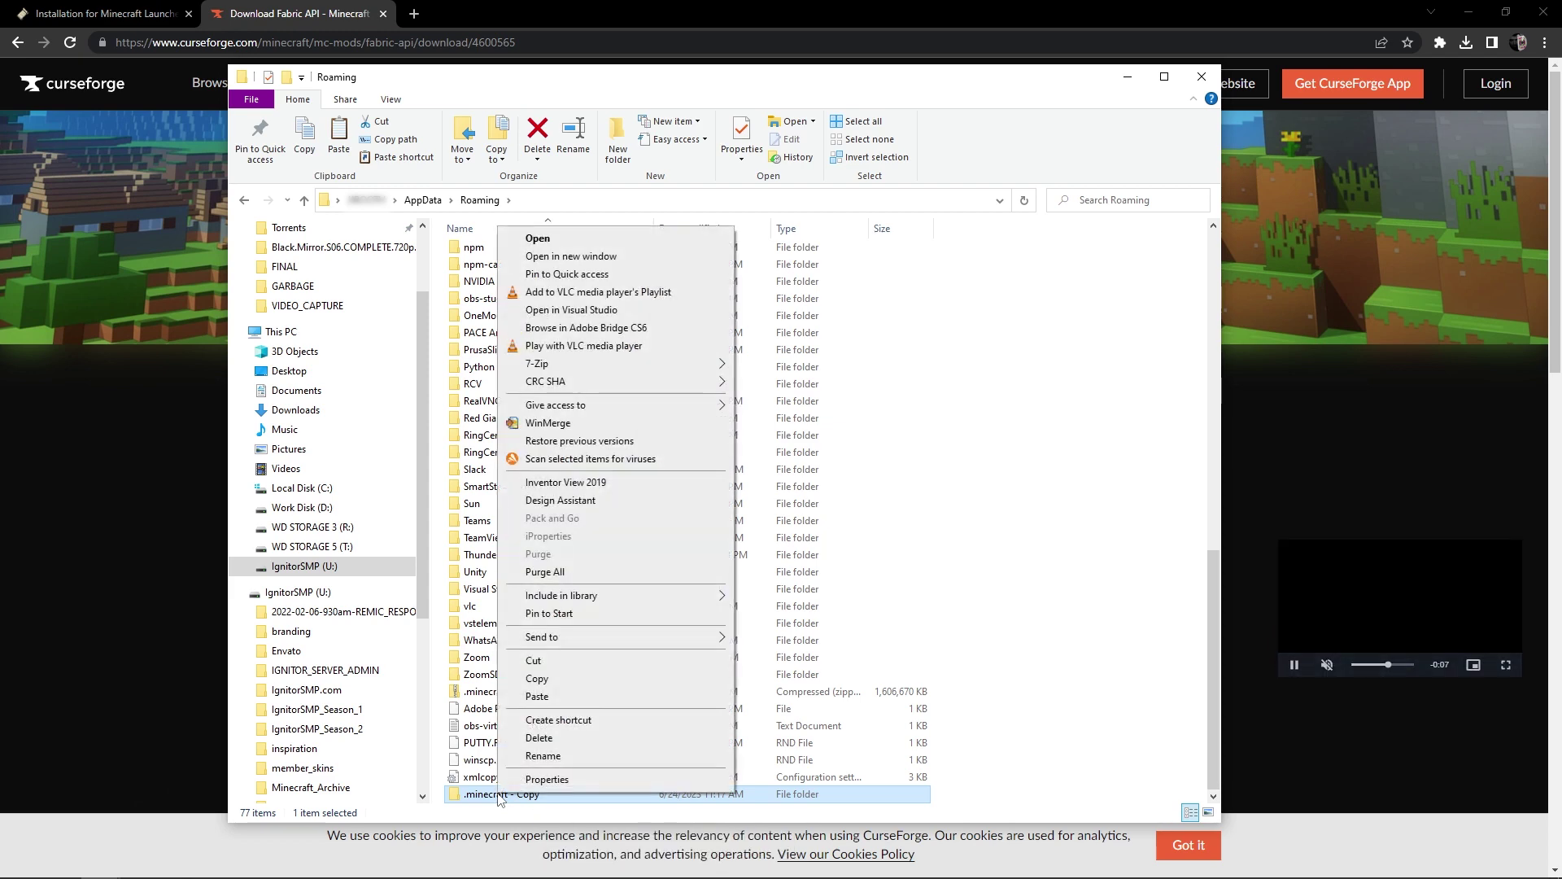
pyautogui.click(691, 760)
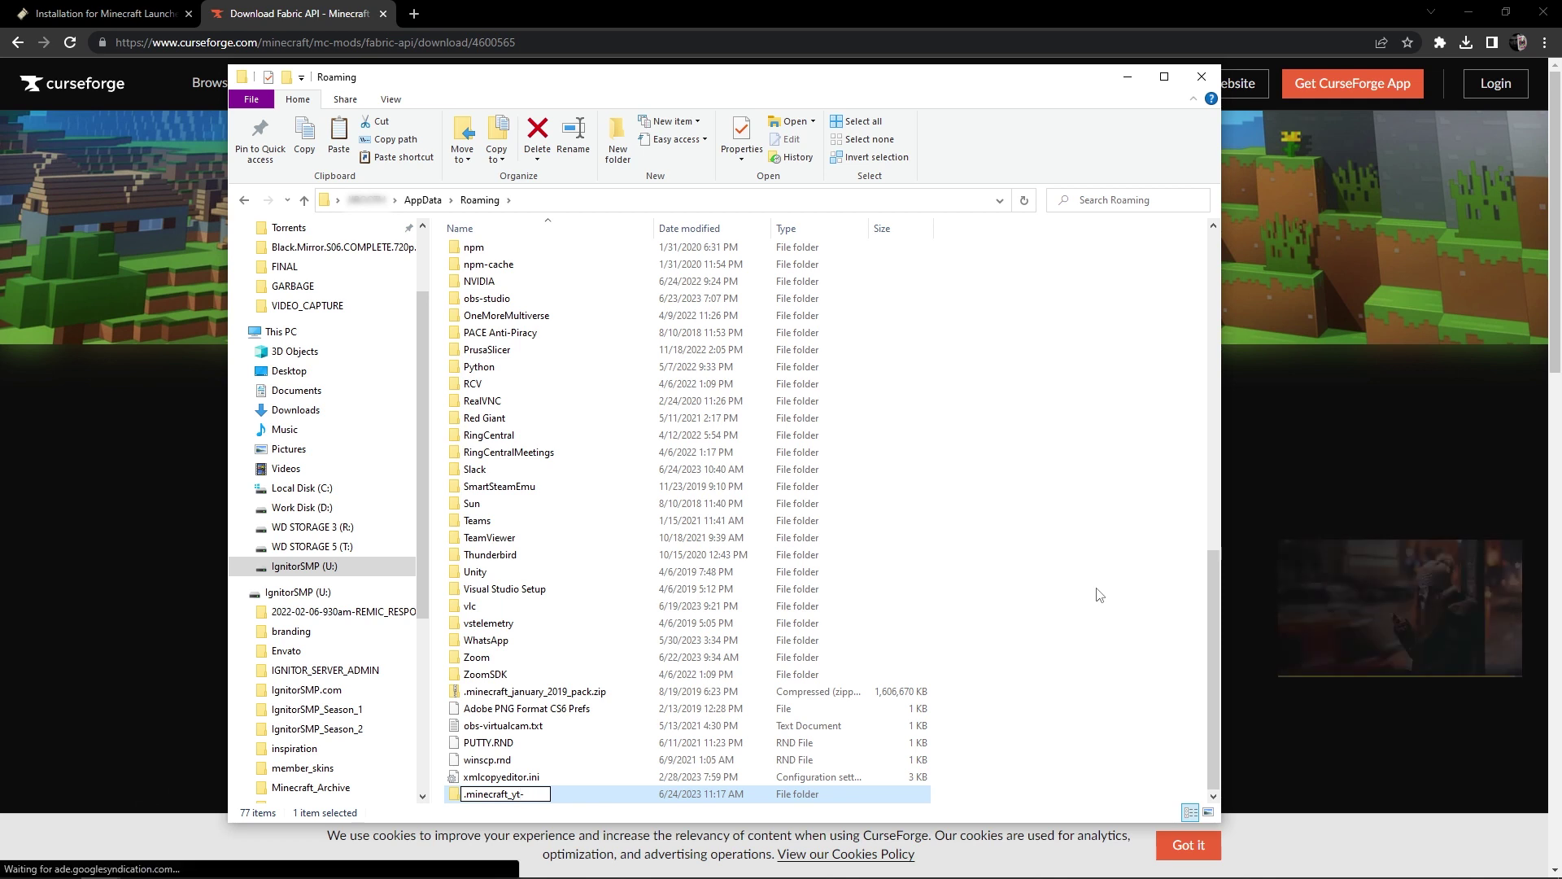
pyautogui.write('2023-')
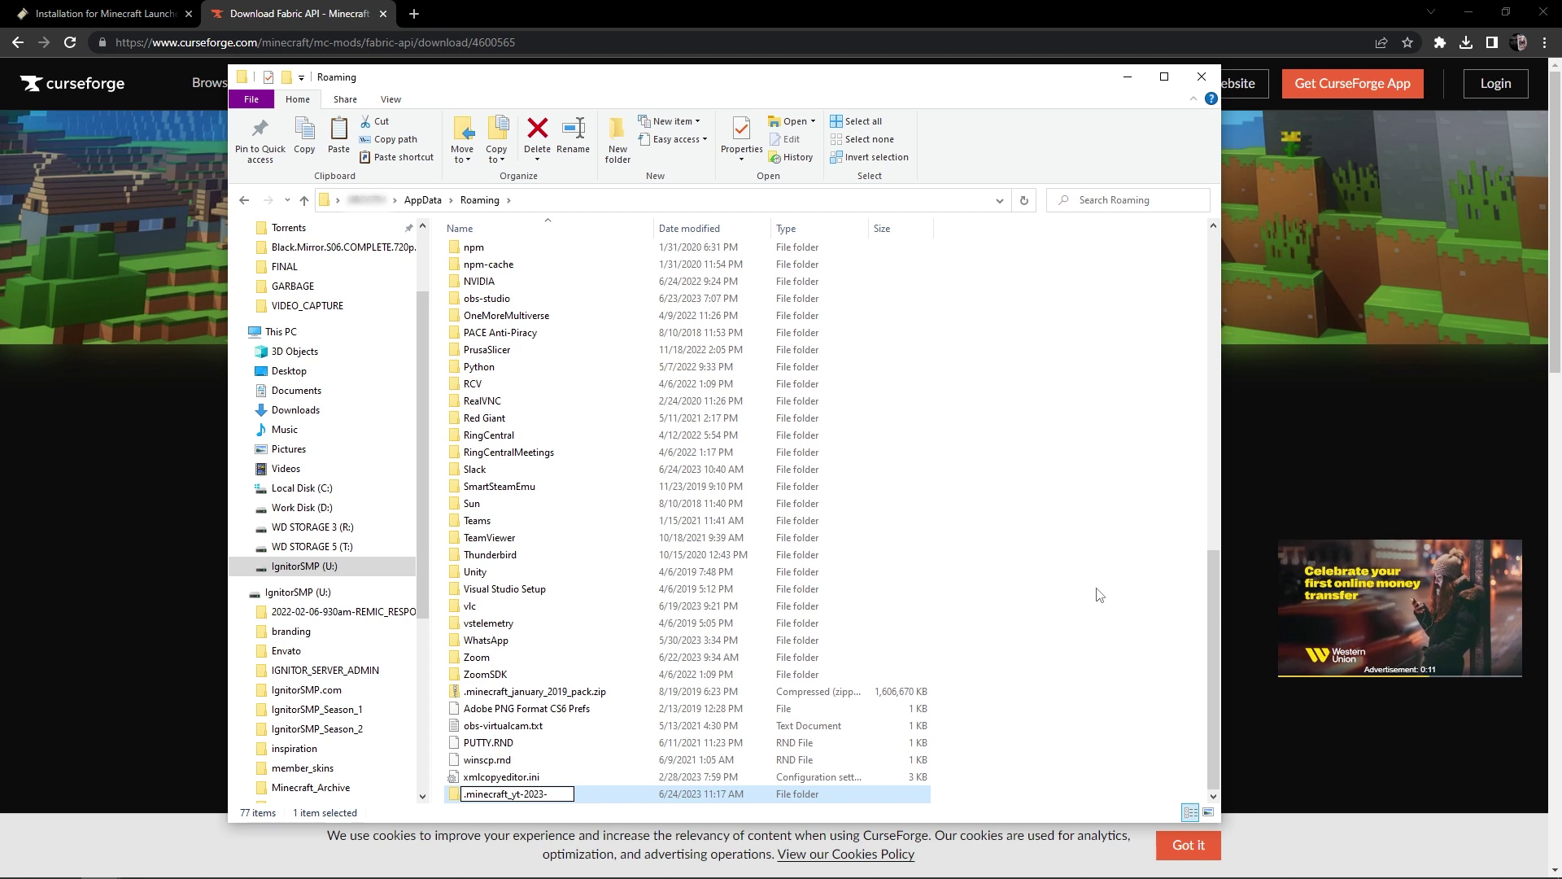
pyautogui.write('06')
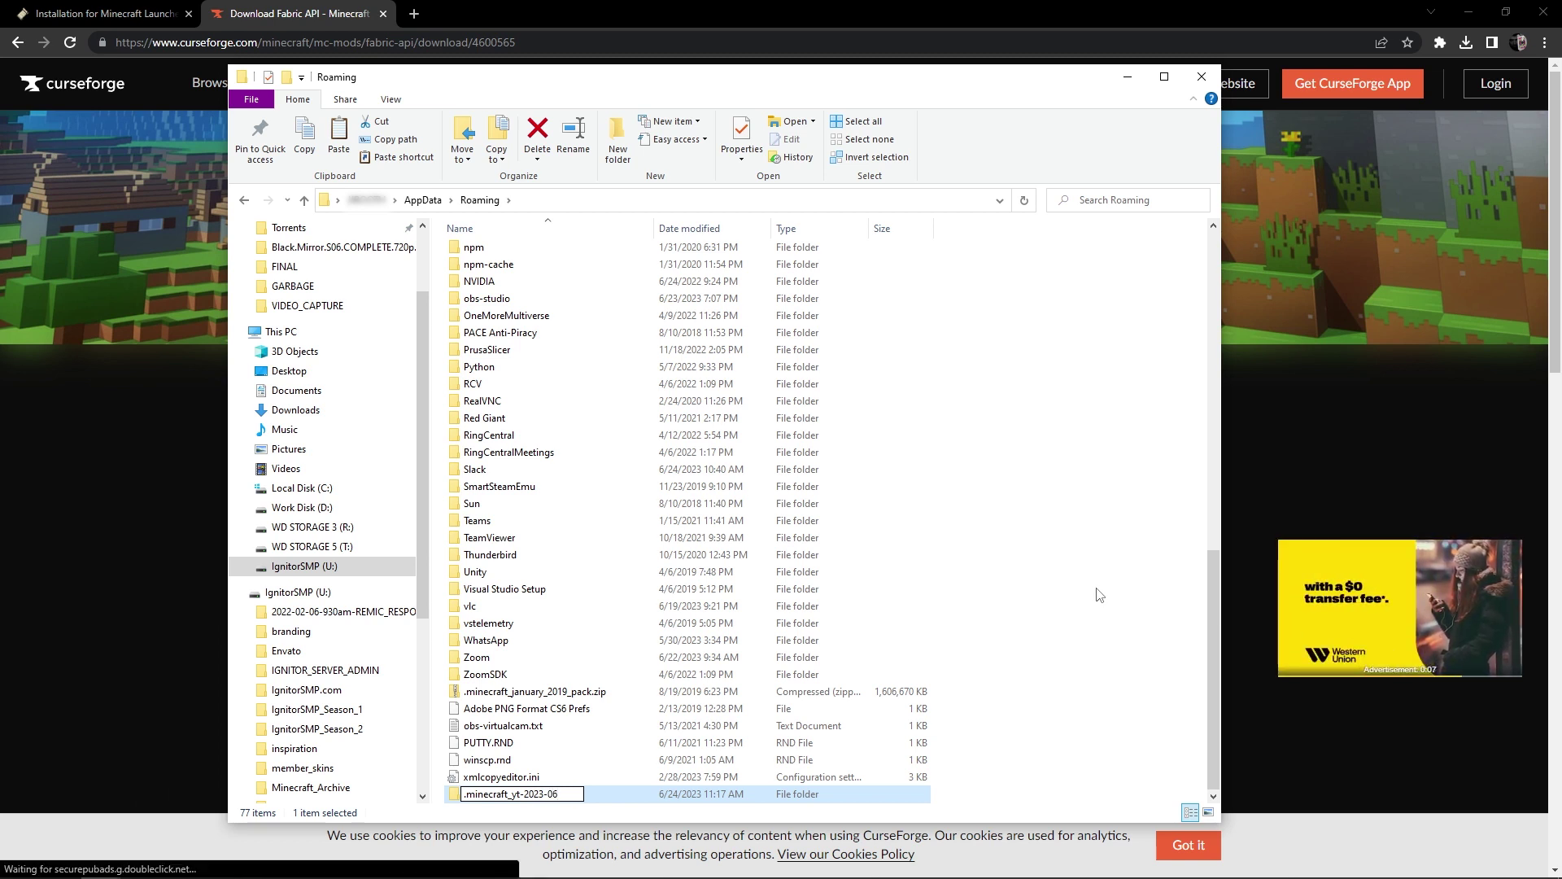
pyautogui.write('_')
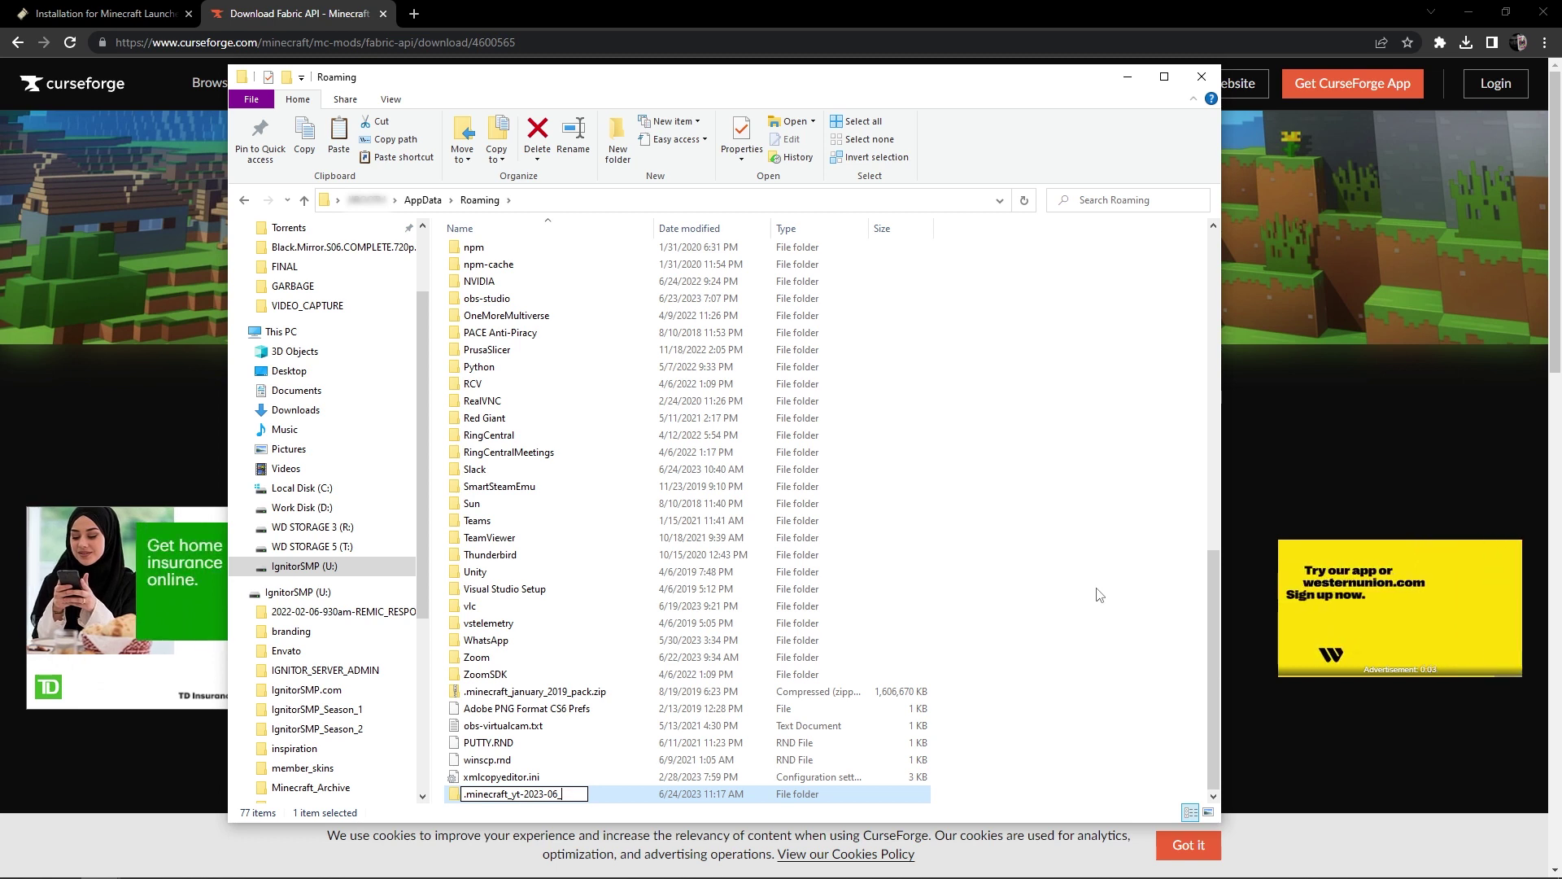
pyautogui.write('1_20_1')
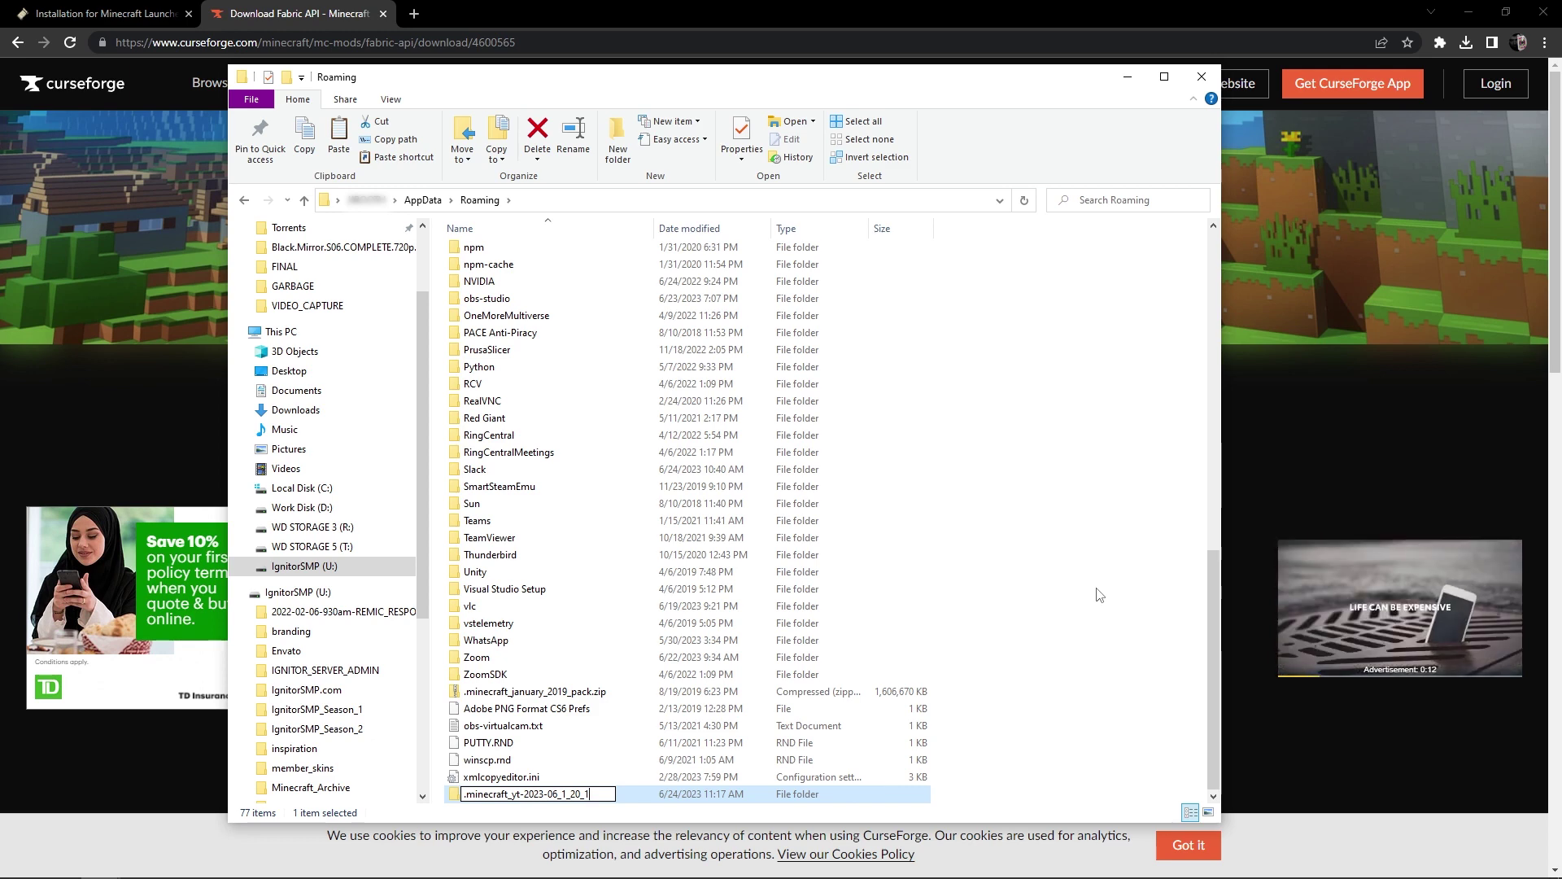
pyautogui.press('Return')
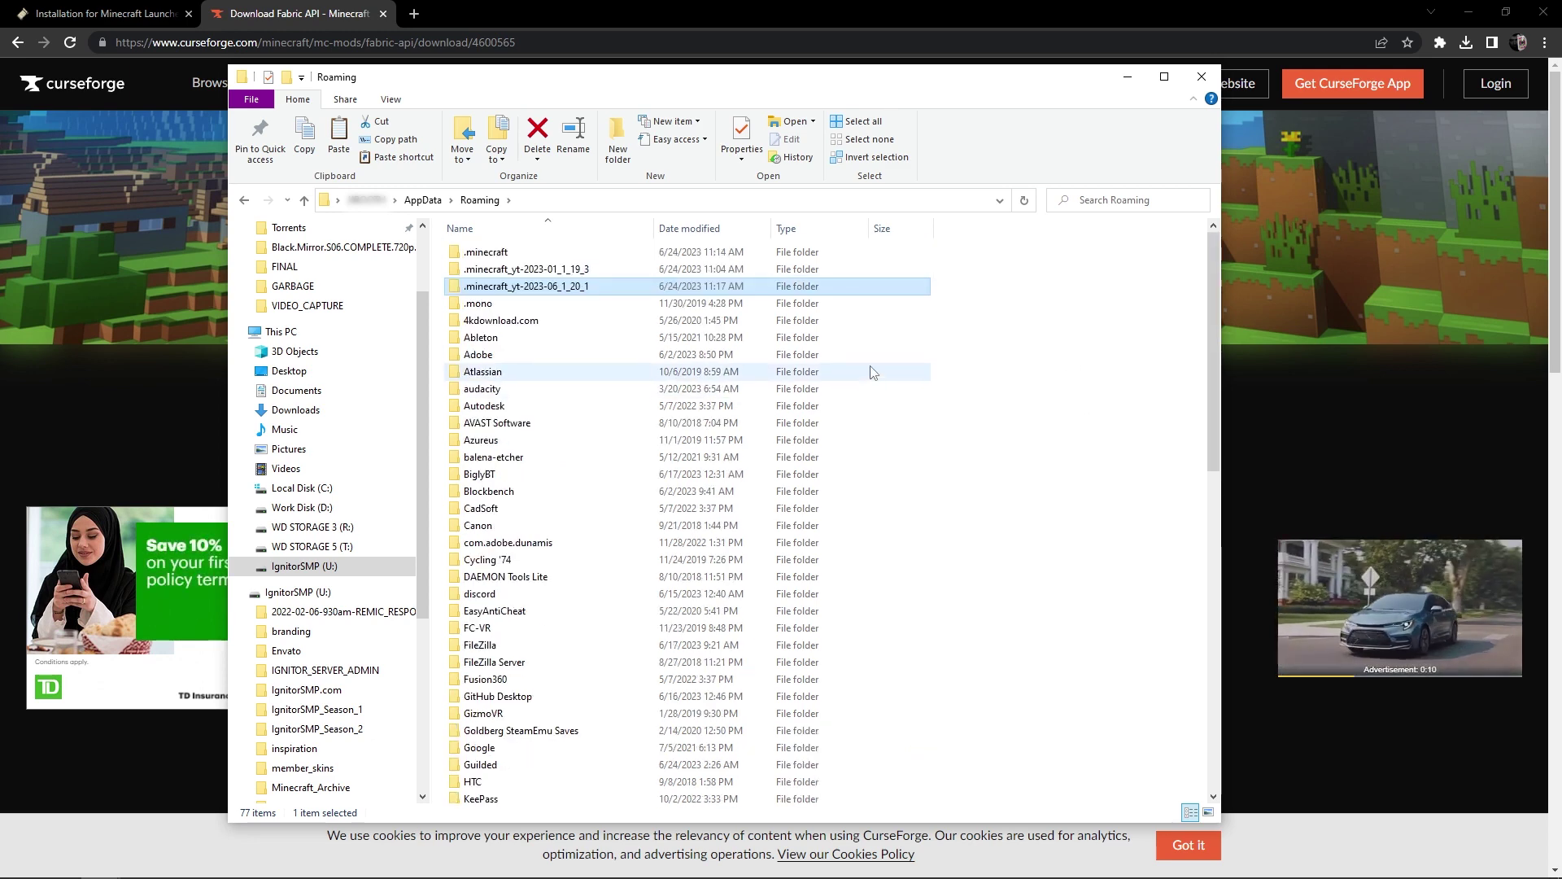
pyautogui.doubleClick(528, 287)
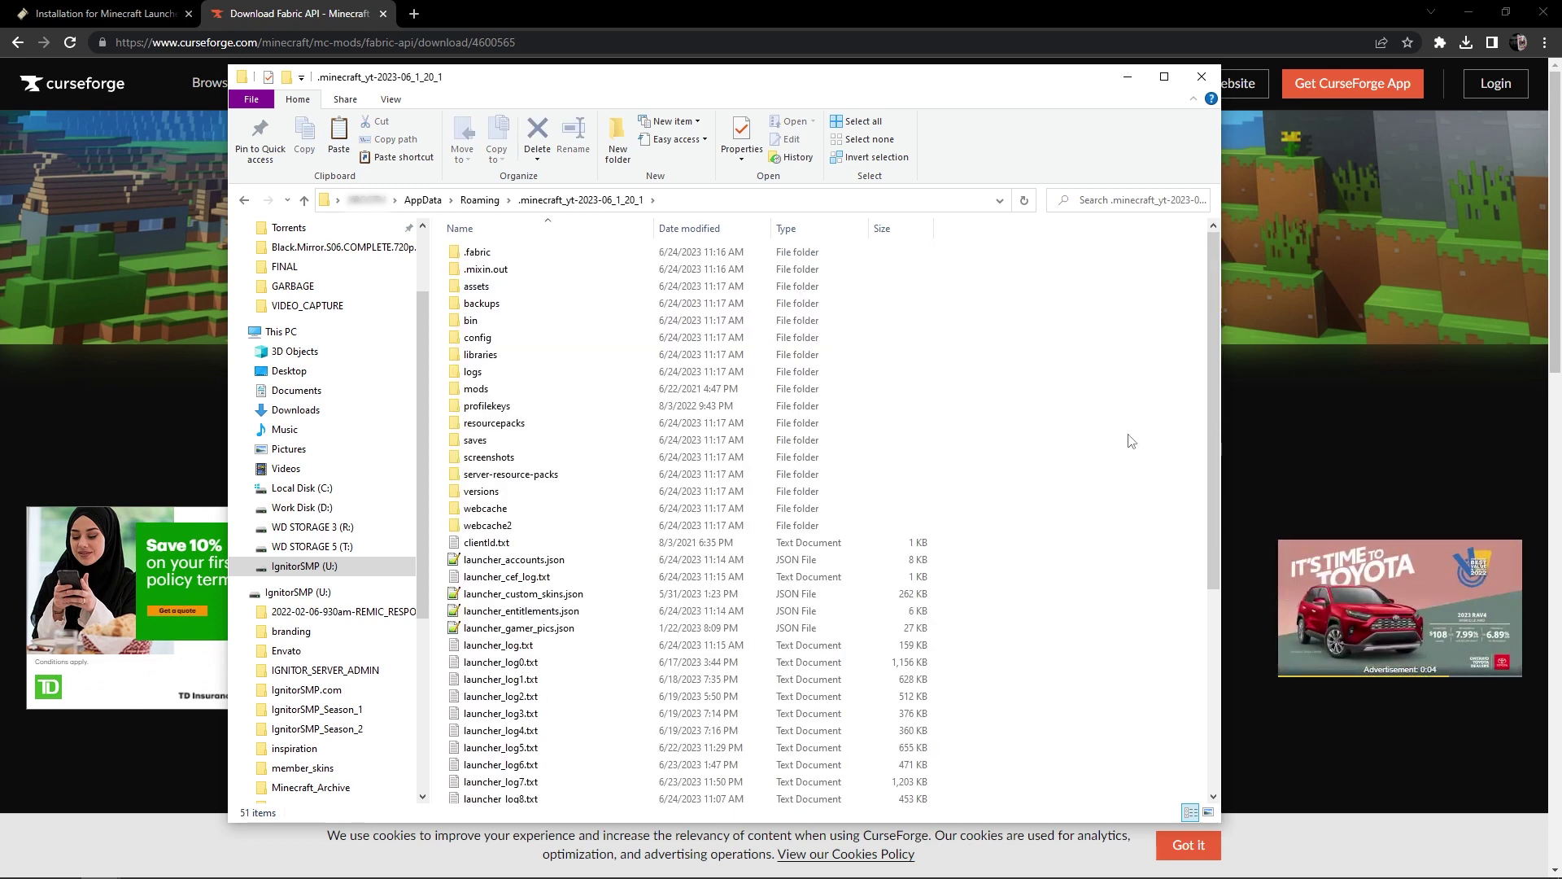
# Step: Delete the old world backup zip from the copied folder's backups folder
pyautogui.press('alt')
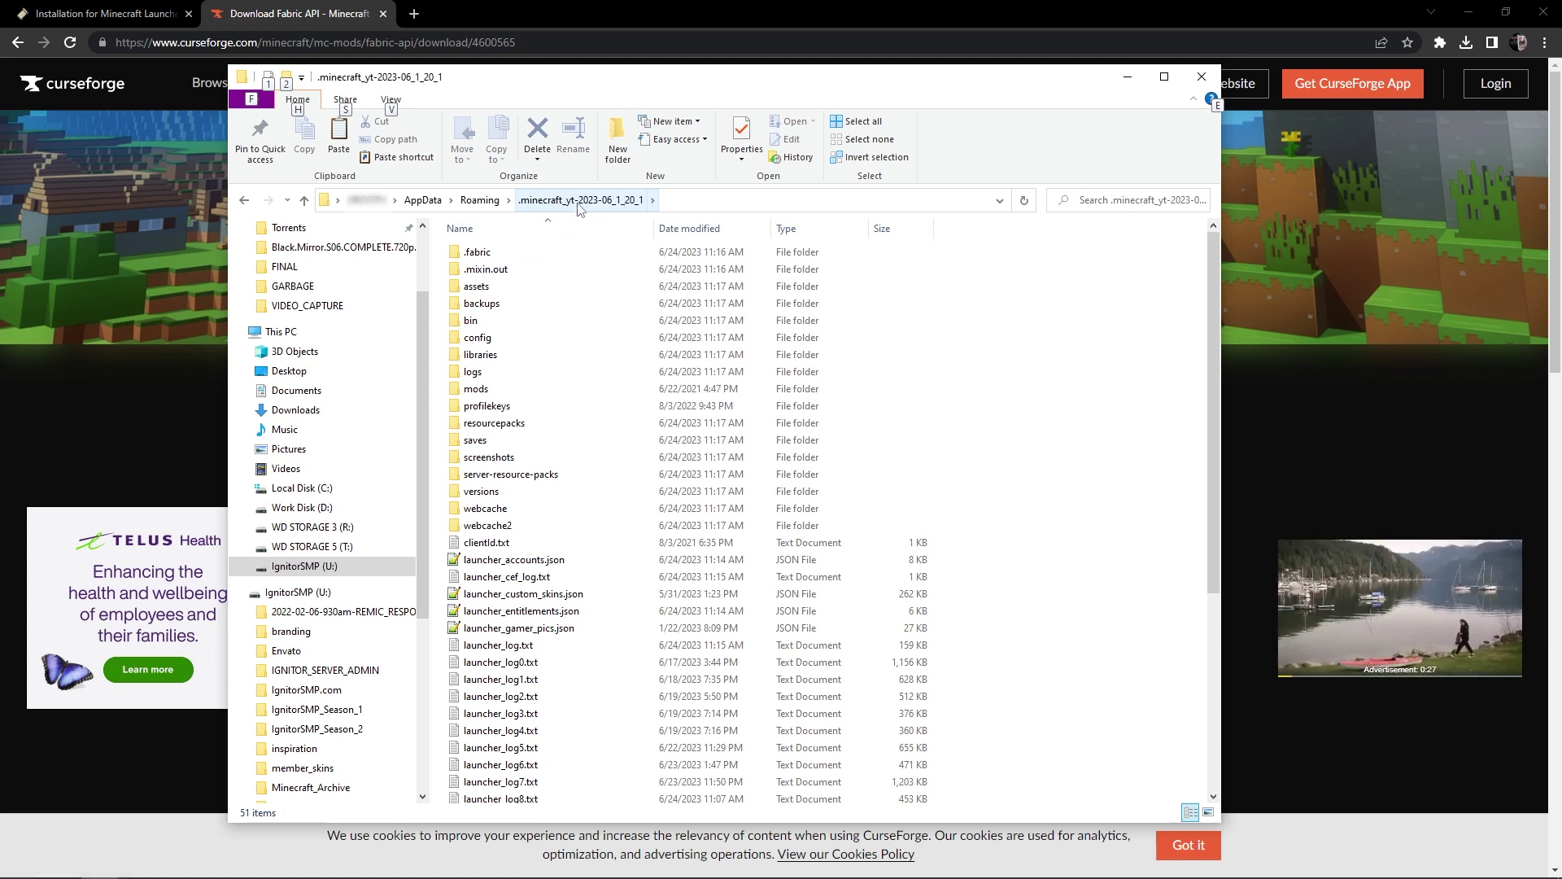
pyautogui.doubleClick(486, 306)
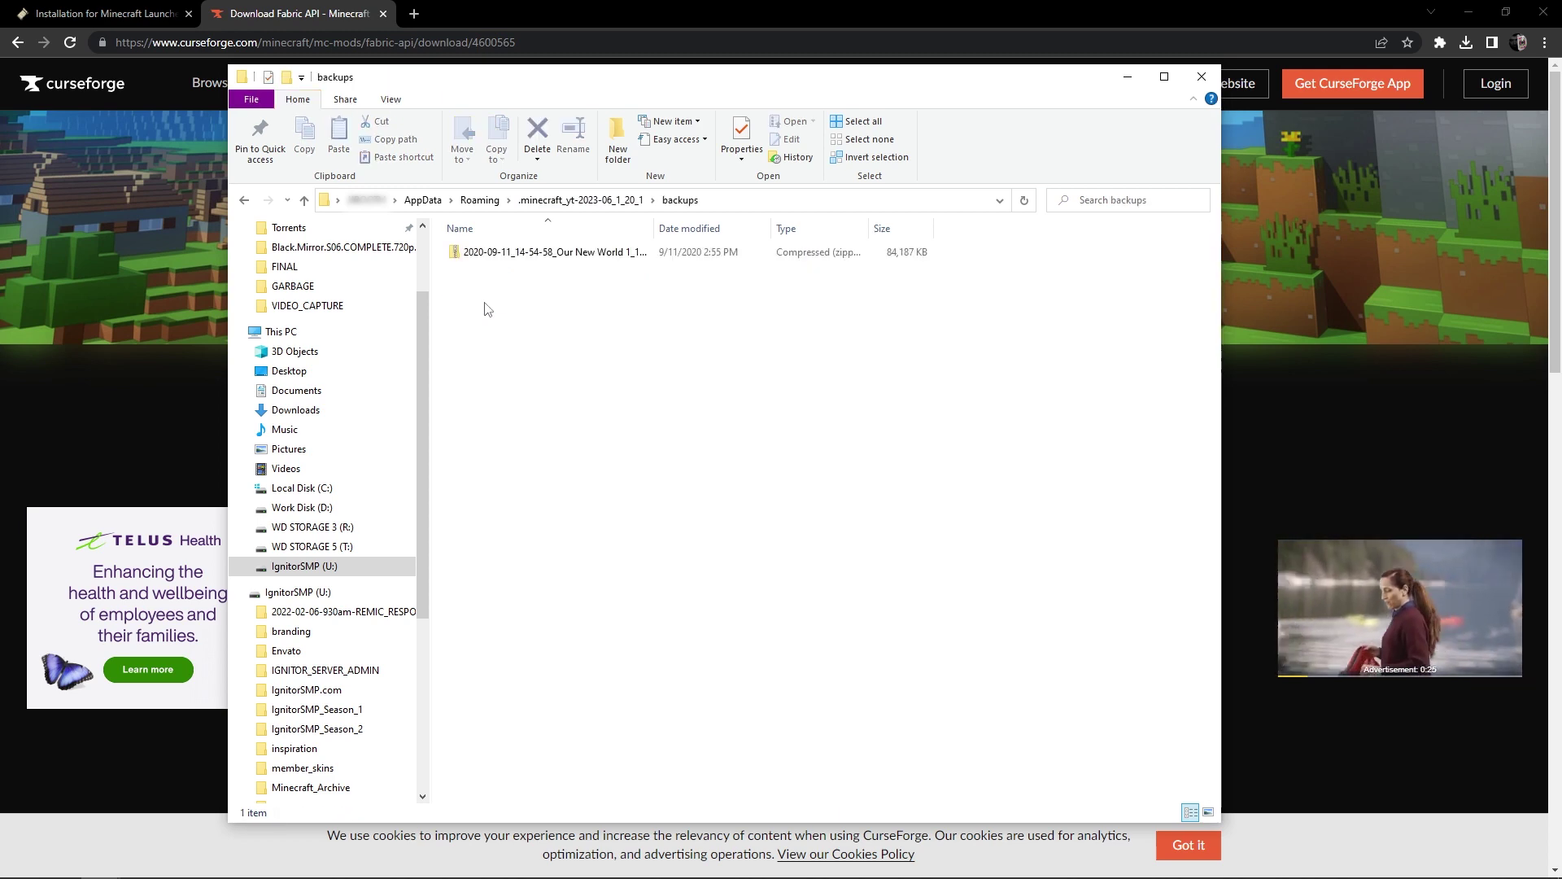
pyautogui.click(485, 254)
pyautogui.press('Delete')
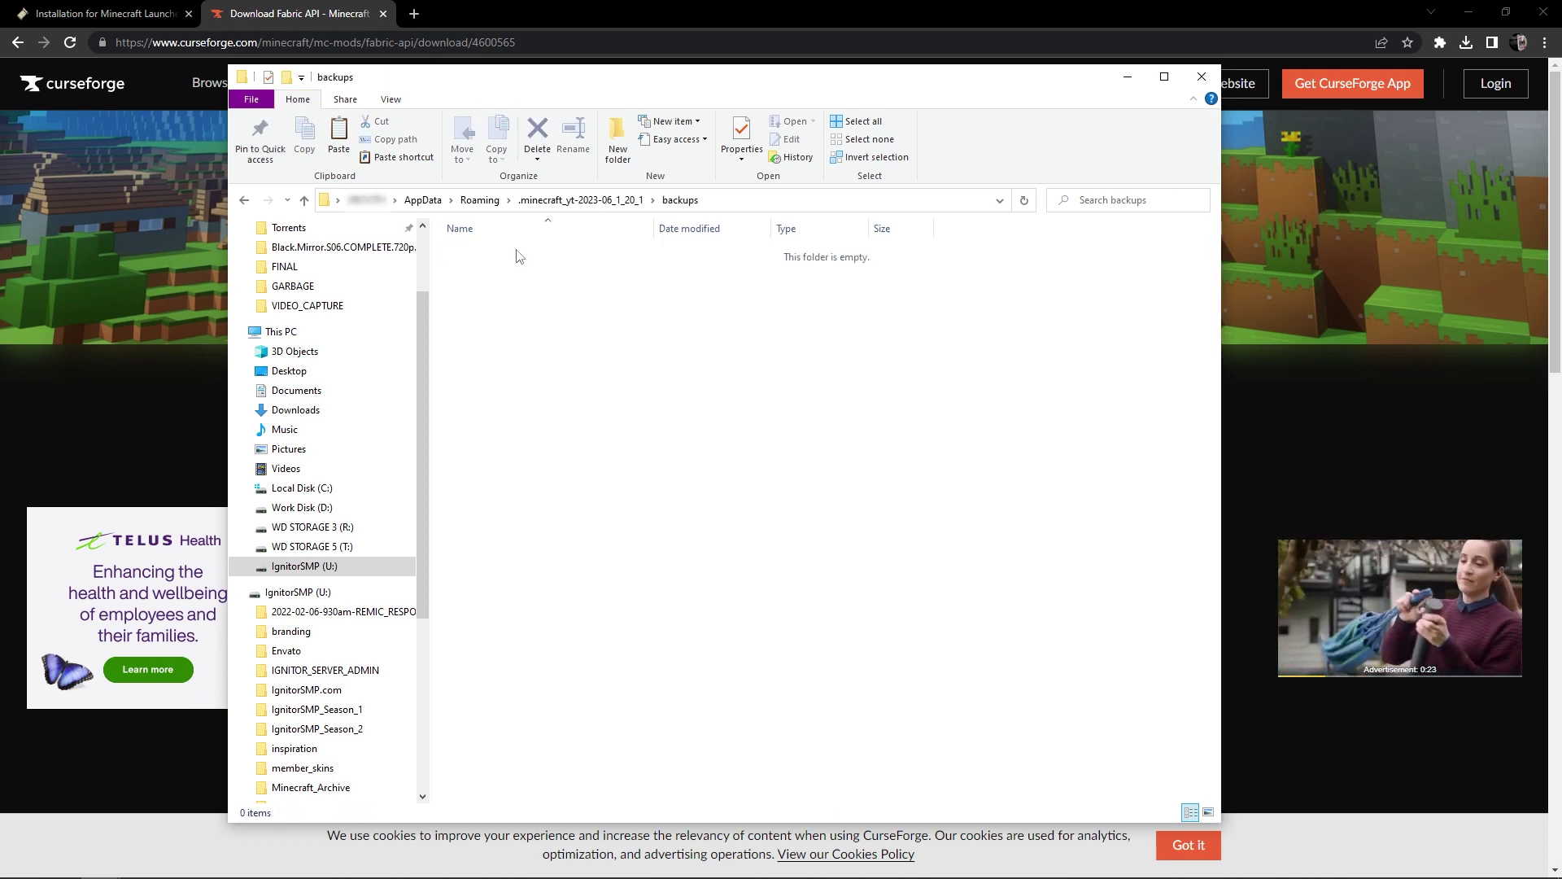
pyautogui.click(603, 204)
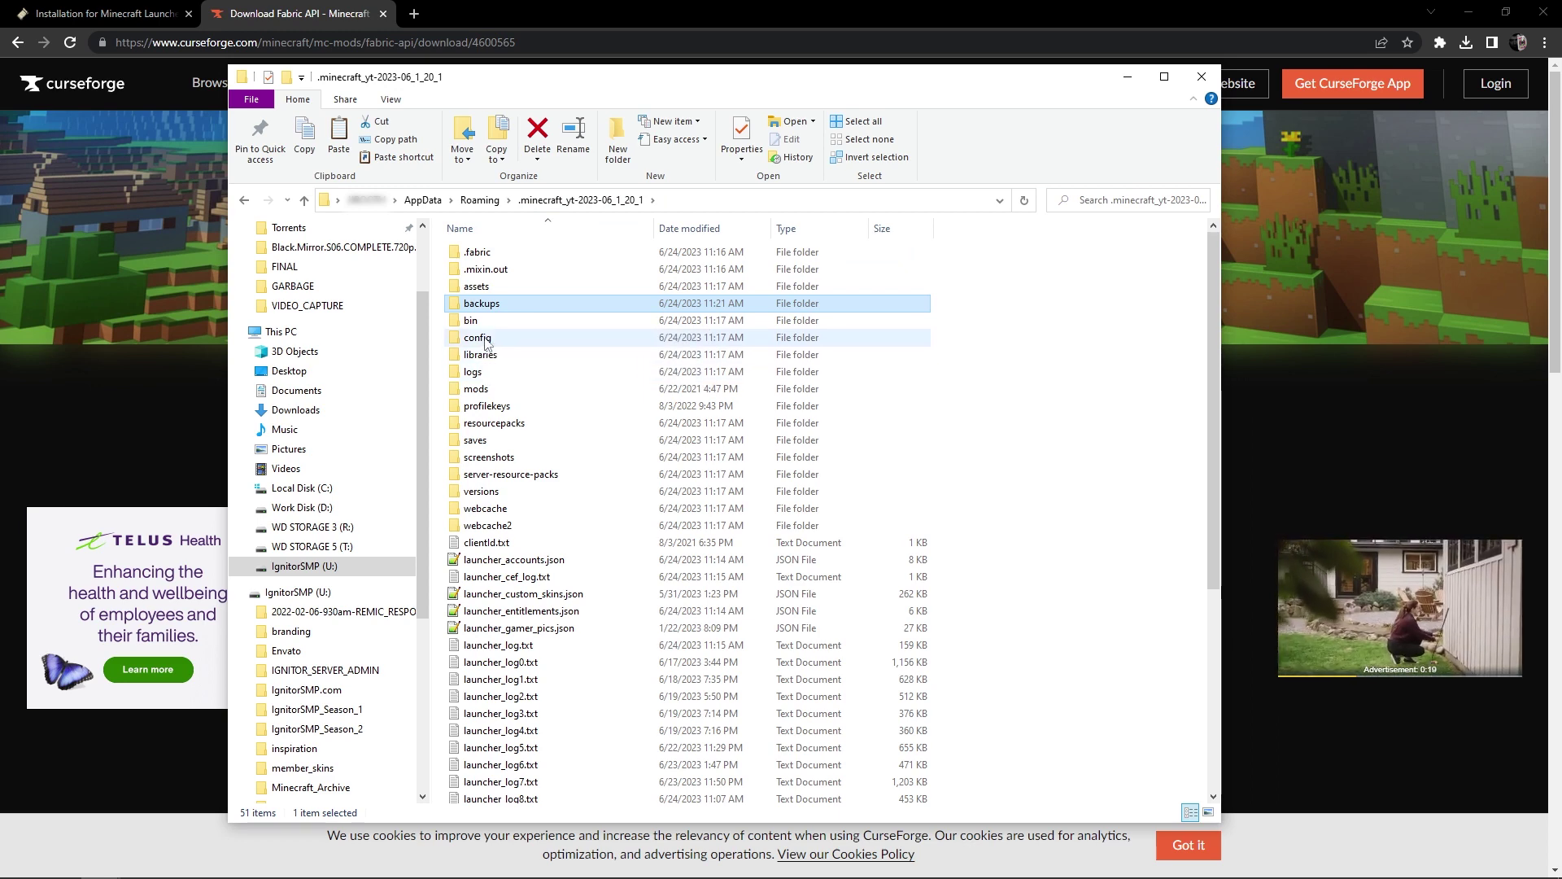
# Step: Delete all 188 old log items from the logs folder
pyautogui.doubleClick(487, 372)
pyautogui.click(484, 251)
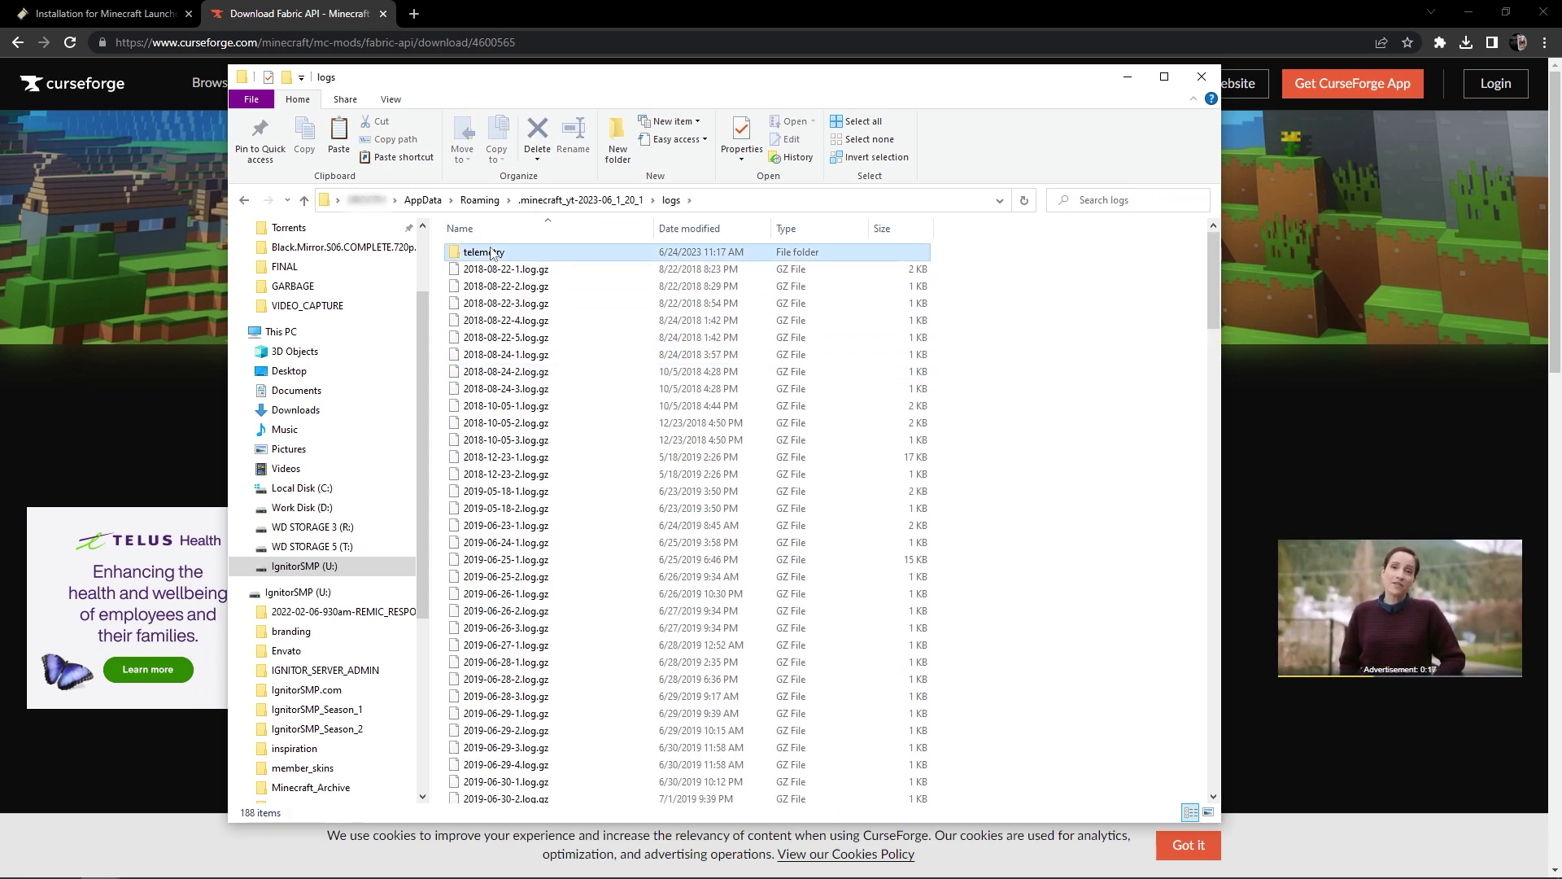
pyautogui.moveTo(1214, 322); pyautogui.dragTo(1244, 761)
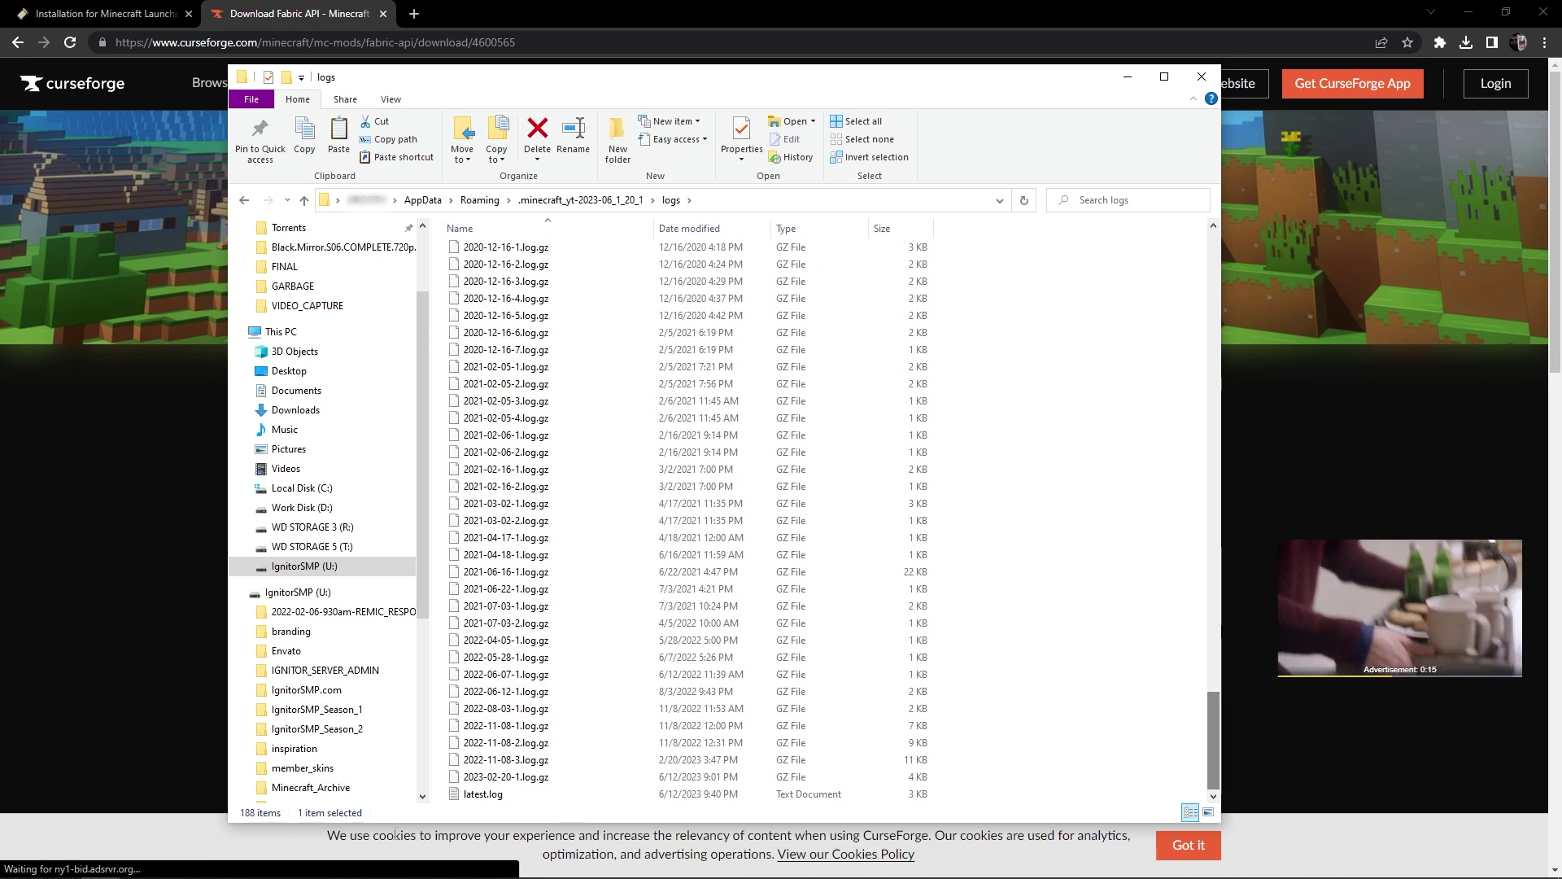
pyautogui.keyDown('shift'); pyautogui.click(501, 796); pyautogui.keyUp('shift')
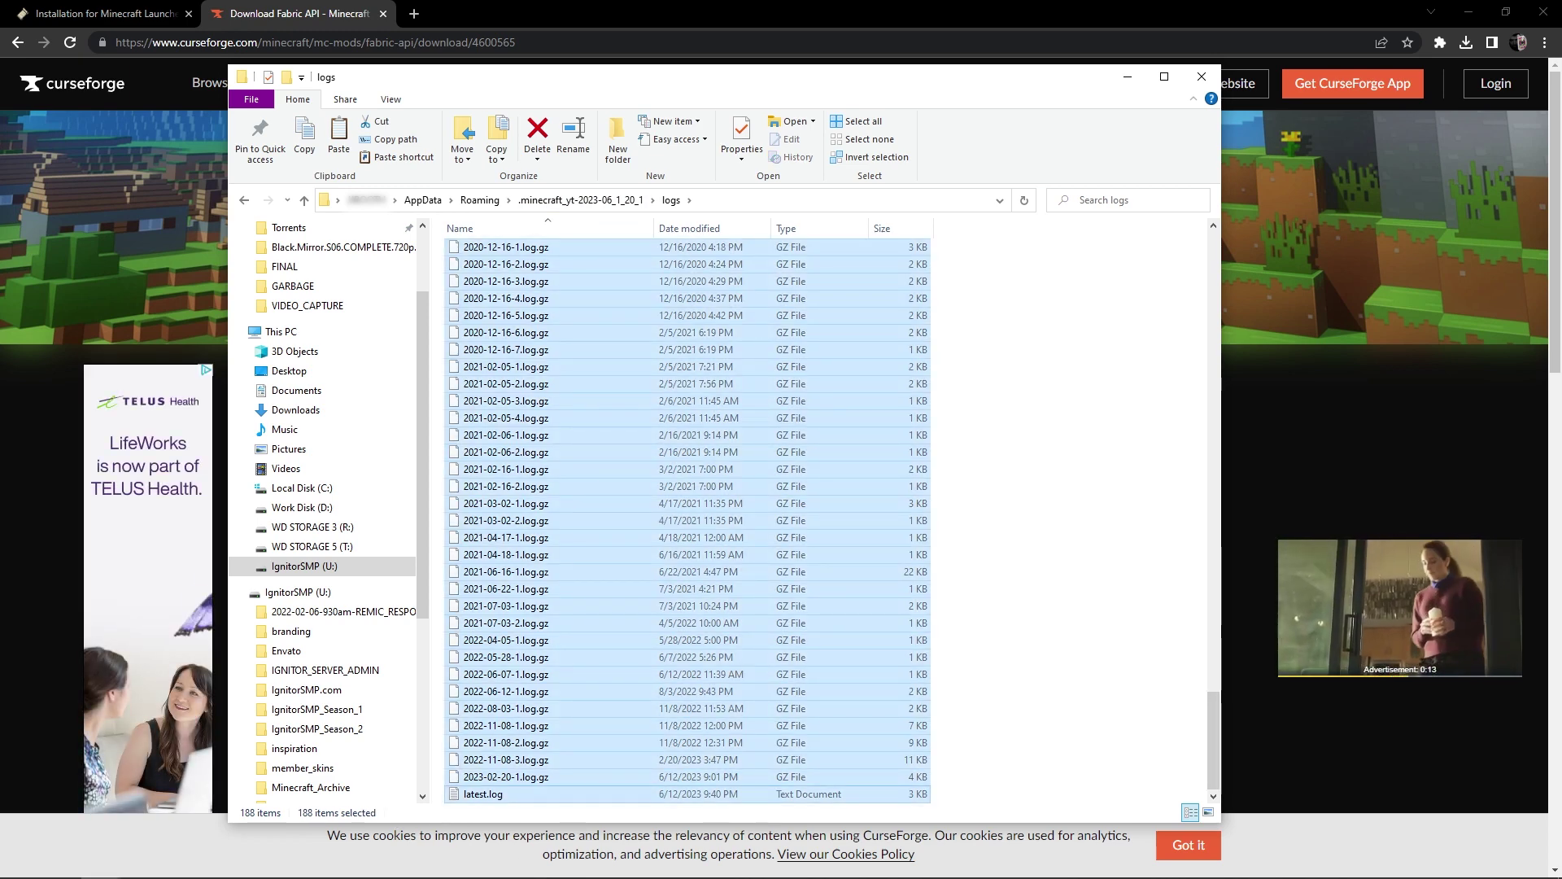
pyautogui.press('Delete')
pyautogui.click(580, 200)
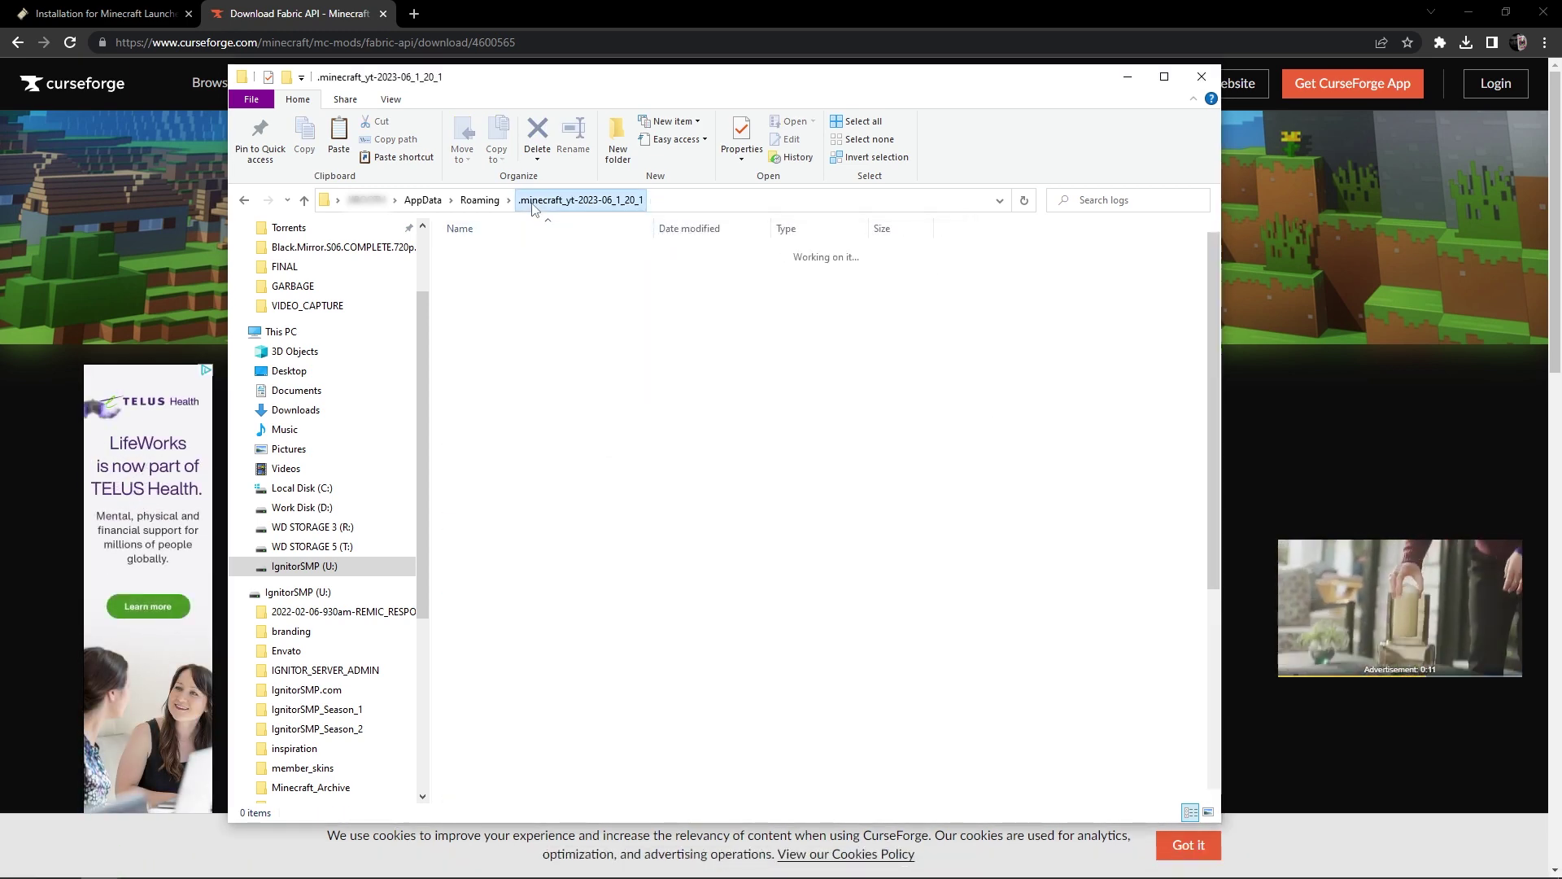
# Step: Confirm mods is empty and delete VanillaTweaks_r329757.zip from resourcepacks
pyautogui.doubleClick(479, 391)
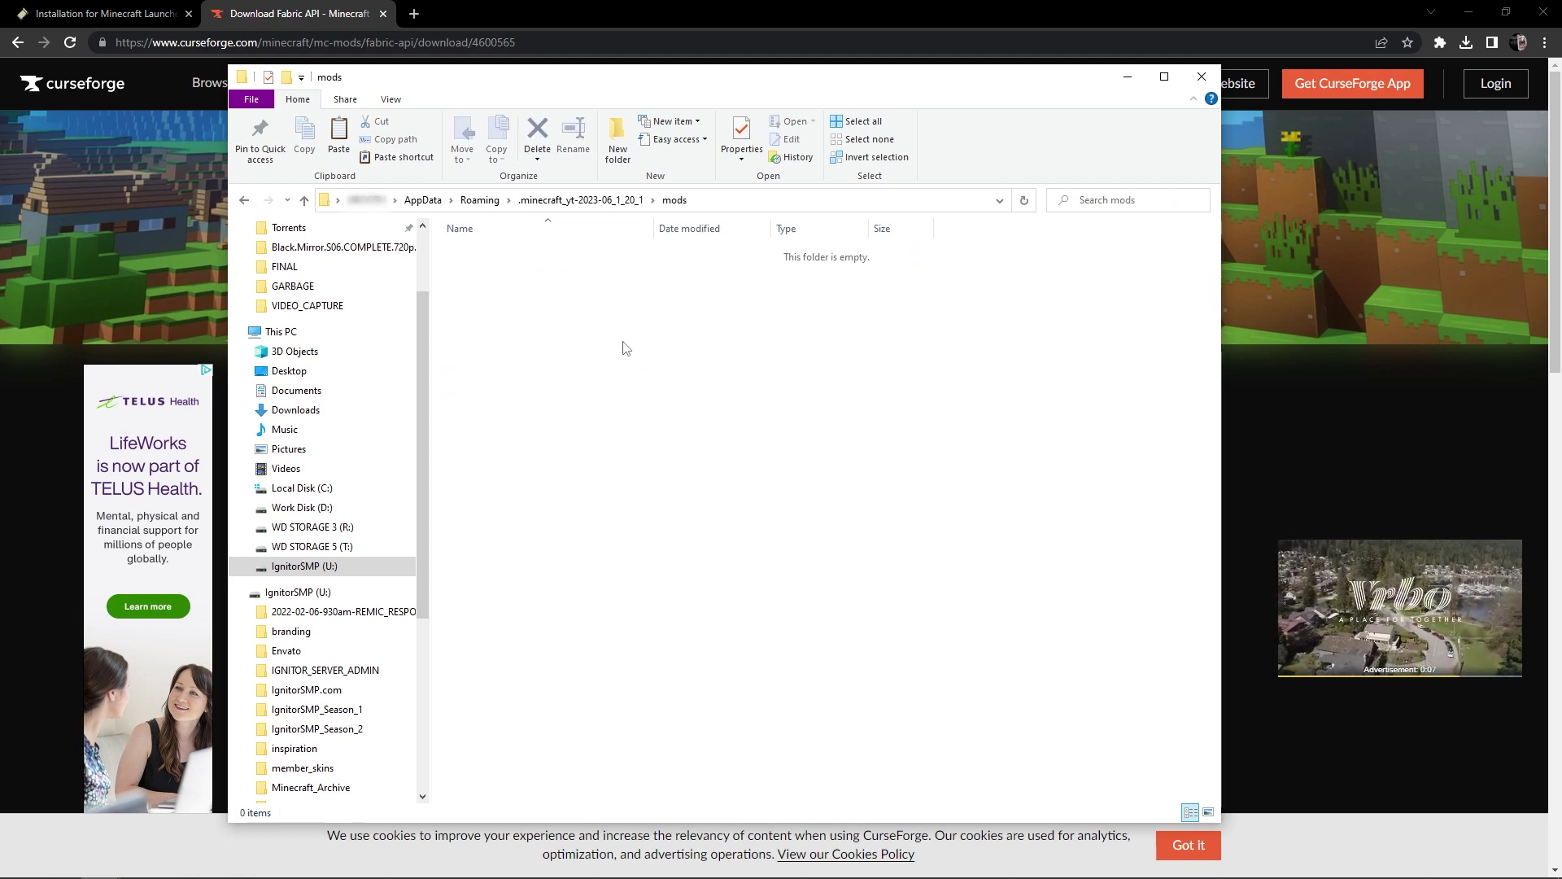
pyautogui.click(539, 203)
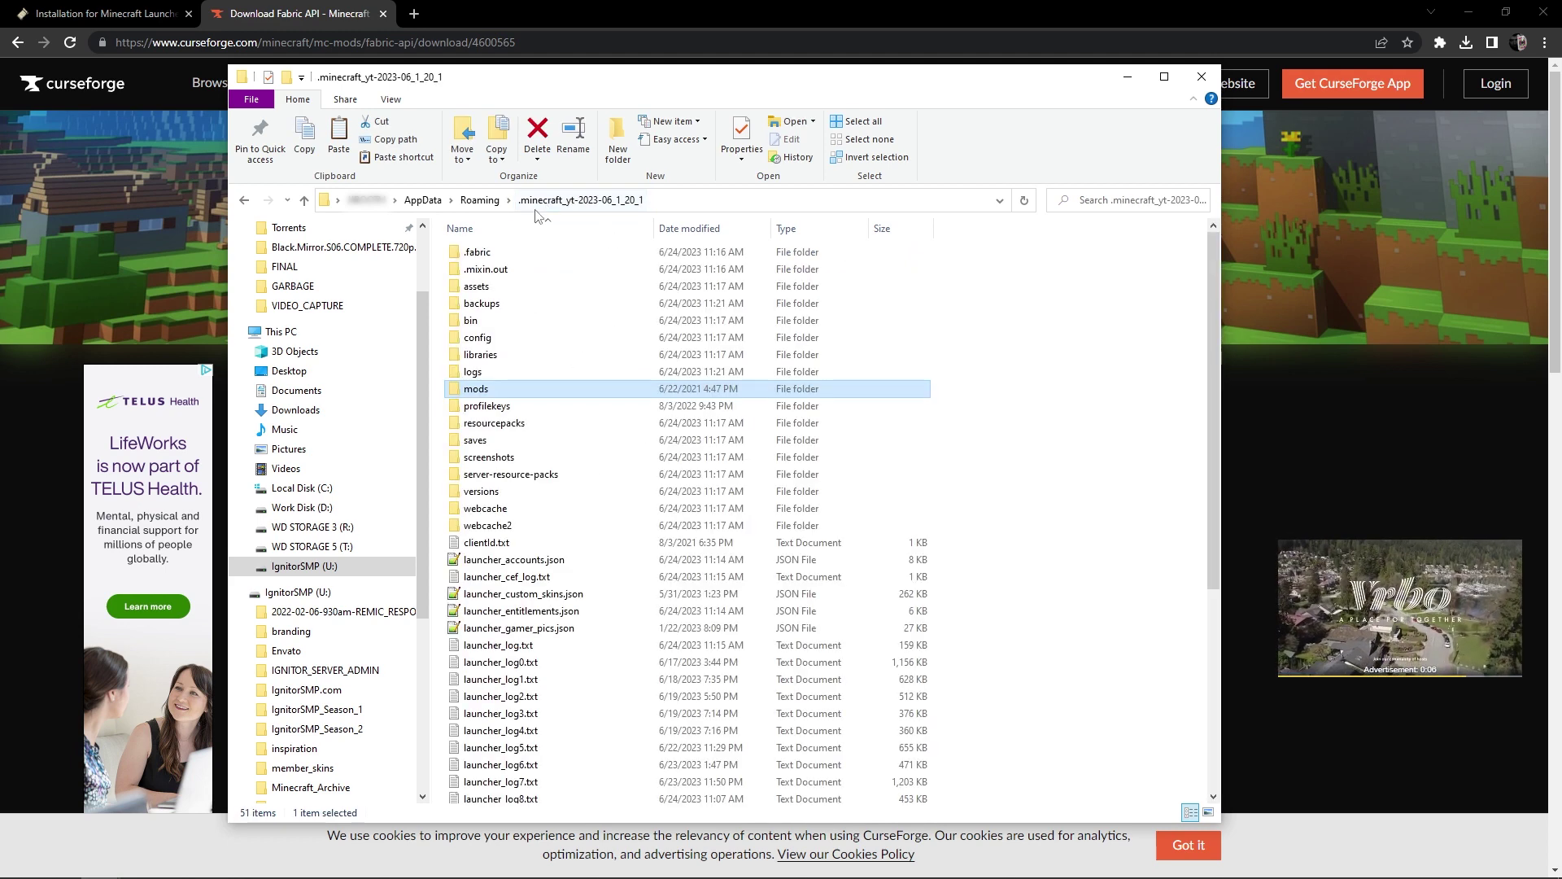
pyautogui.doubleClick(494, 420)
pyautogui.click(513, 253)
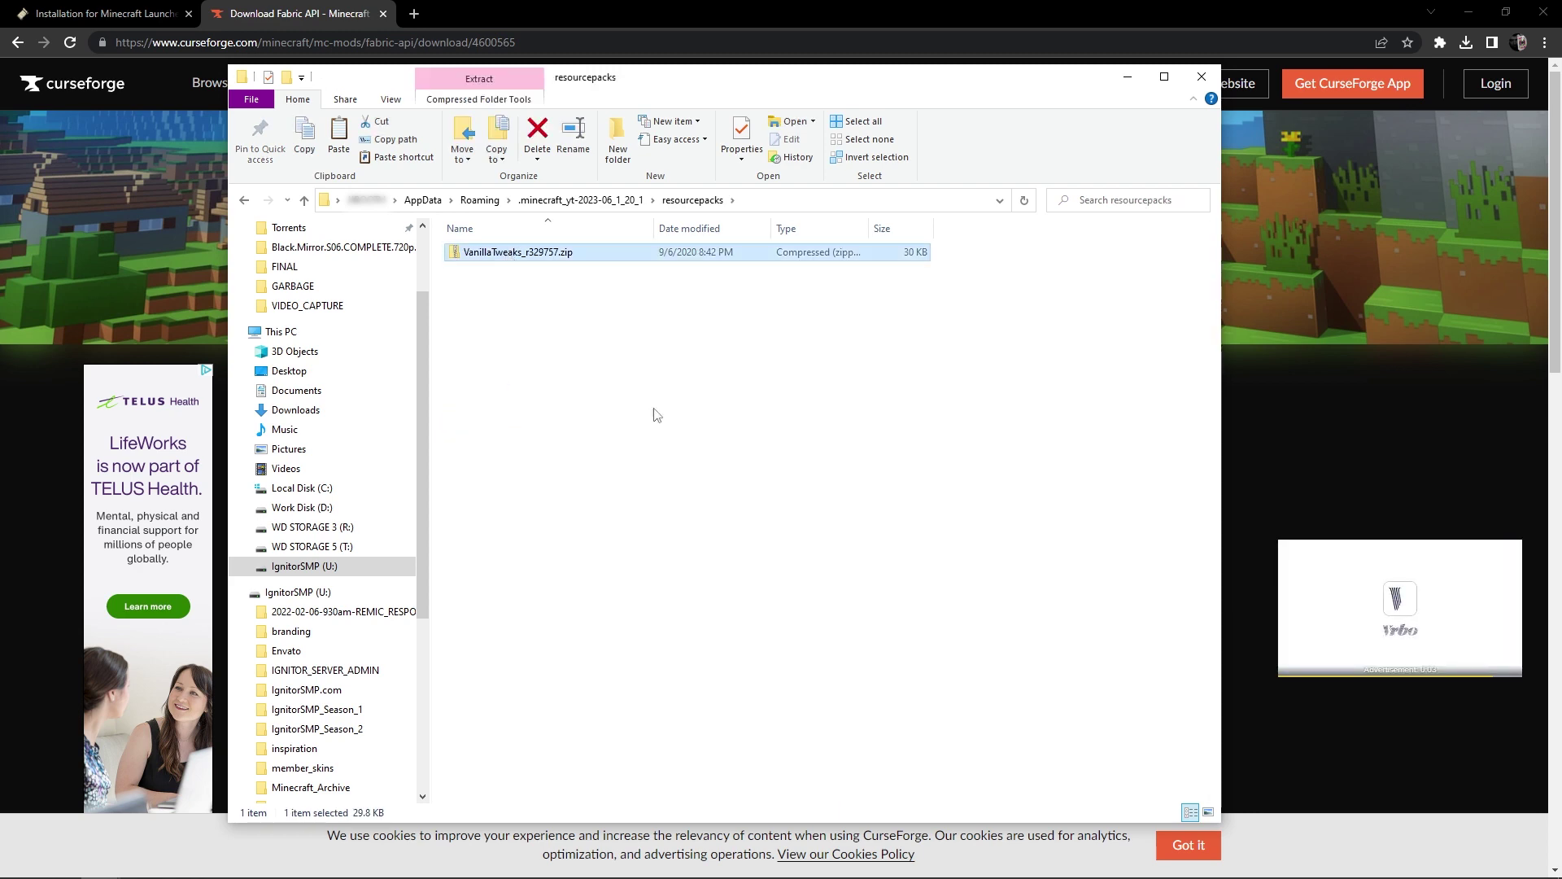
pyautogui.press('Delete')
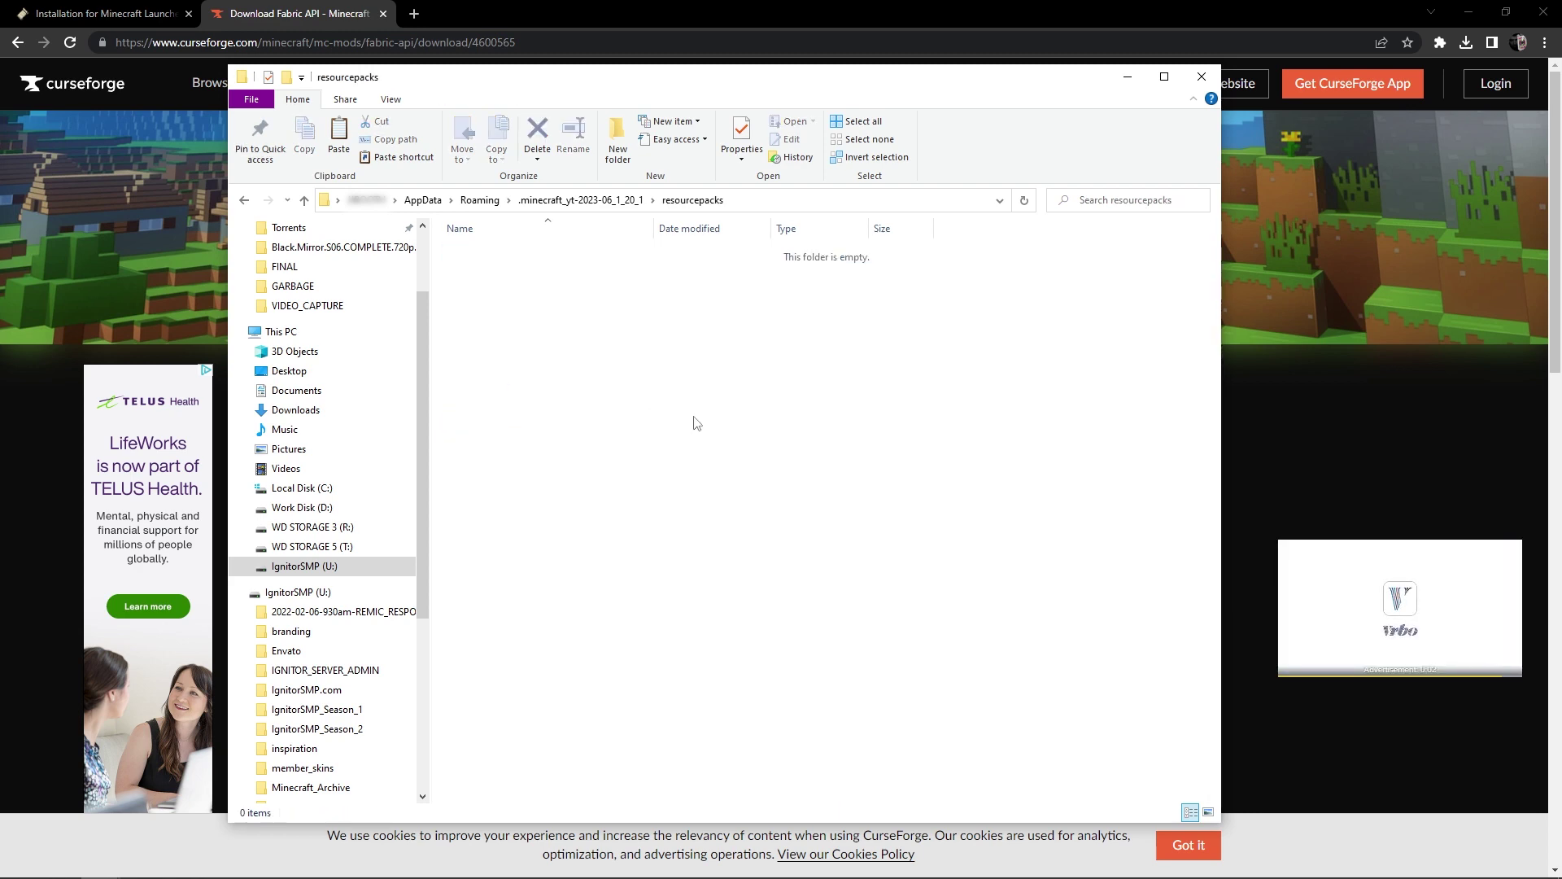
pyautogui.click(600, 204)
pyautogui.click(481, 444)
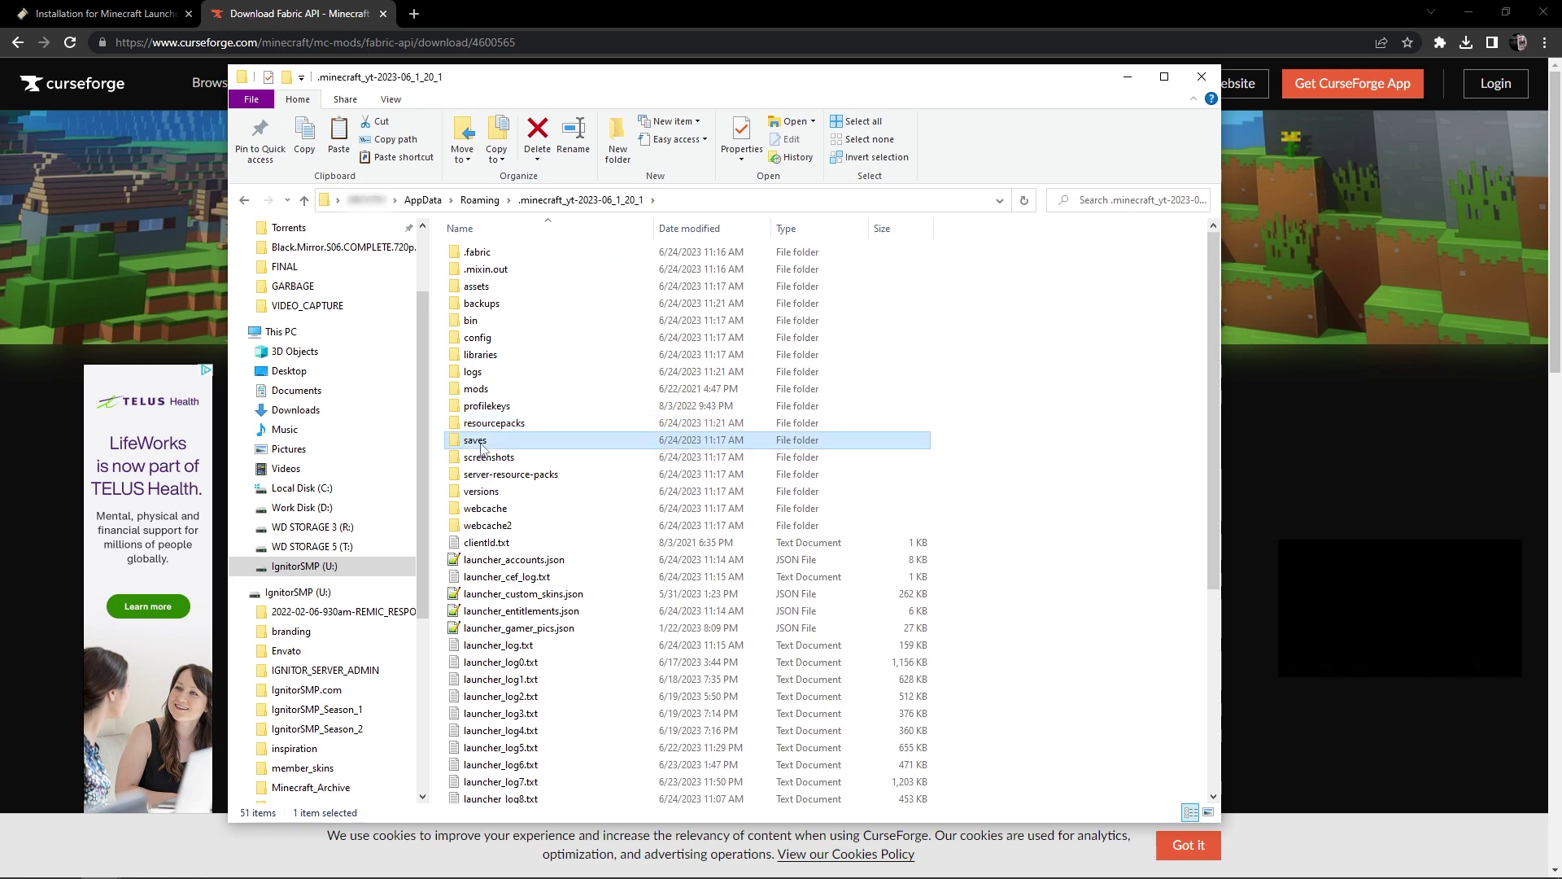
# Step: Delete all seven saved worlds from the saves folder
pyautogui.doubleClick(481, 444)
pyautogui.click(488, 253)
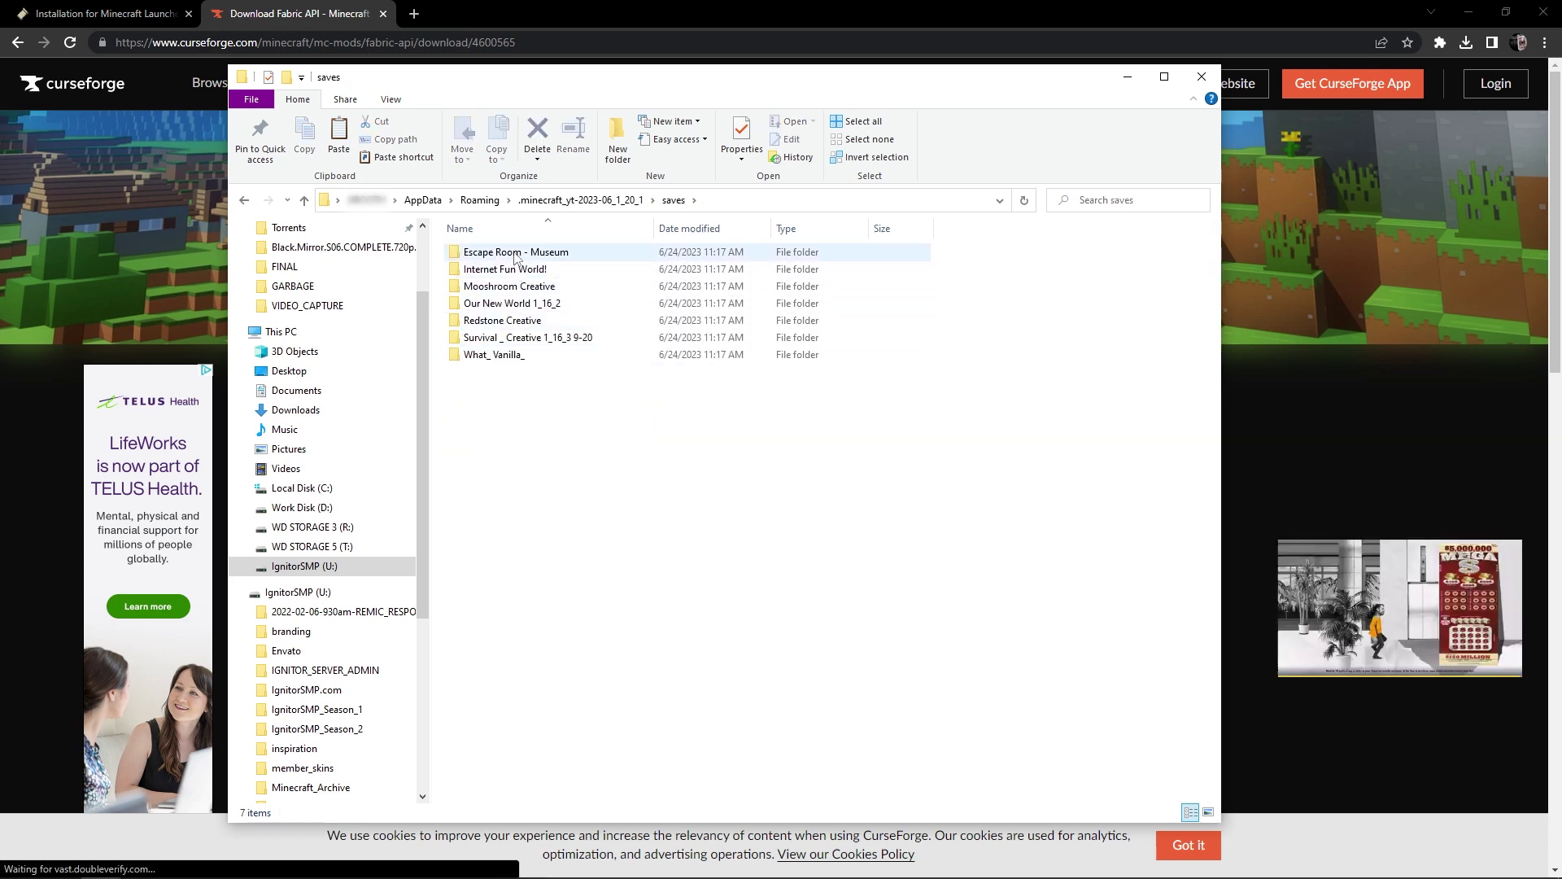
pyautogui.keyDown('shift'); pyautogui.click(489, 358); pyautogui.keyUp('shift')
pyautogui.press('Delete')
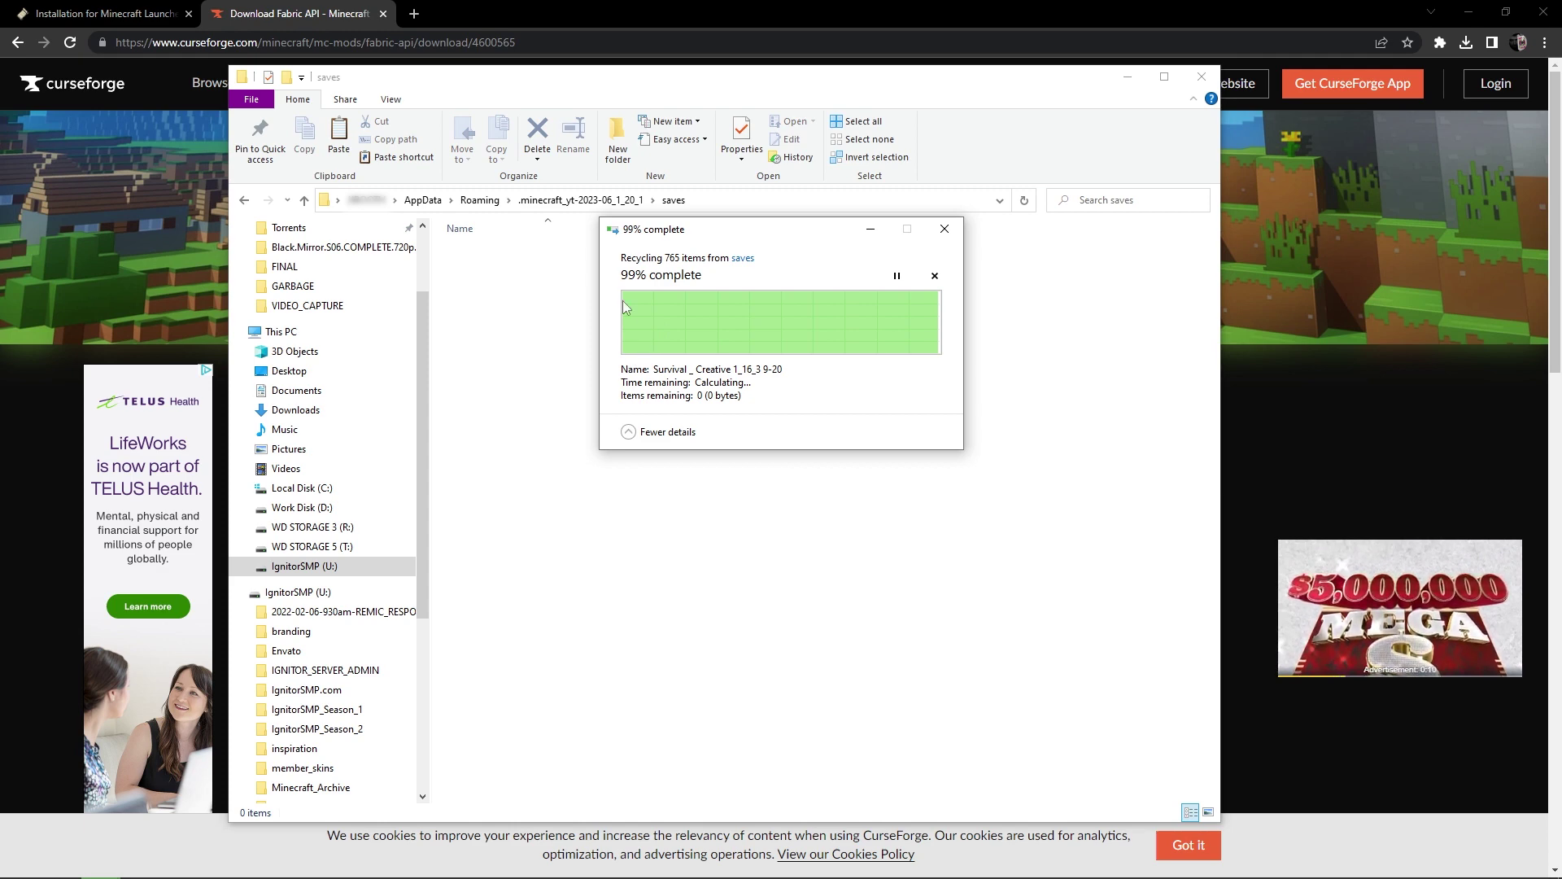
pyautogui.click(581, 200)
# Step: Delete all ten screenshots from the screenshots folder
pyautogui.doubleClick(488, 457)
pyautogui.click(500, 270)
pyautogui.keyDown('shift'); pyautogui.click(499, 377); pyautogui.keyUp('shift')
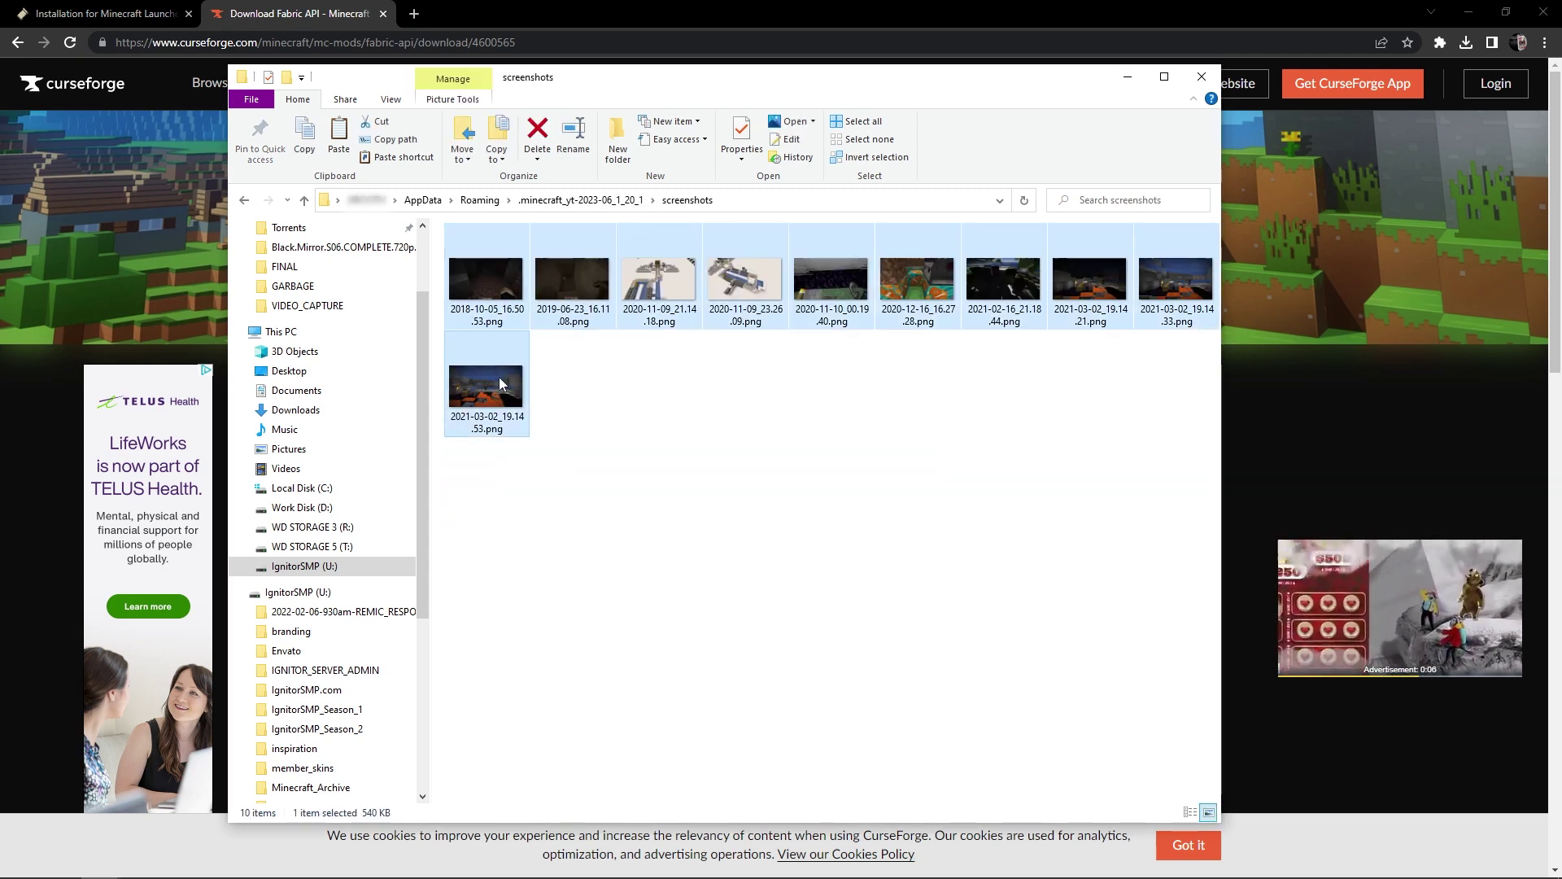
pyautogui.press('Delete')
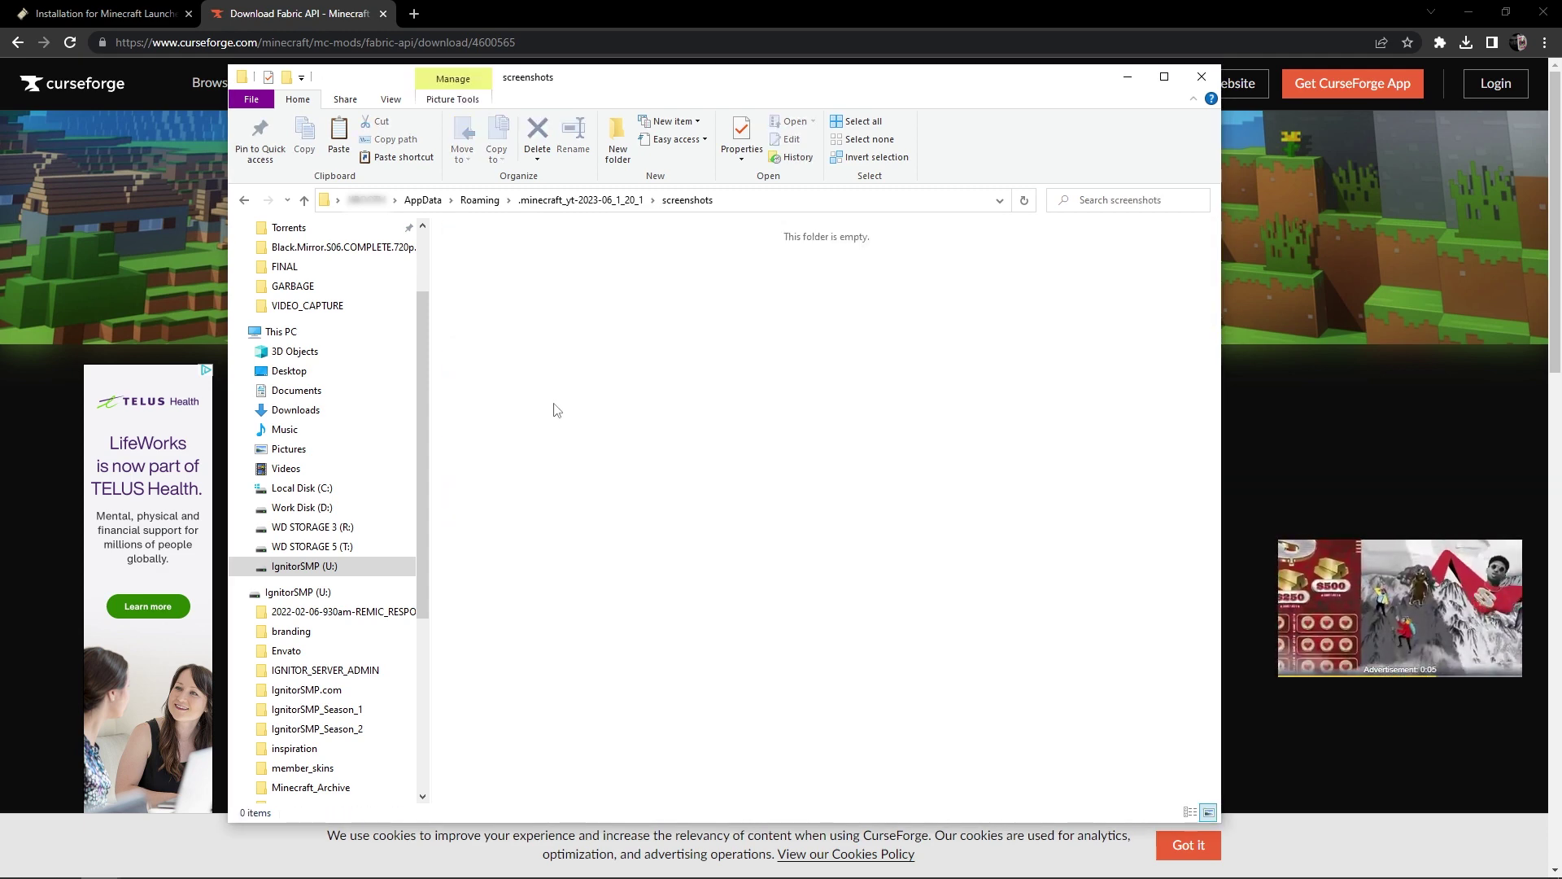
pyautogui.click(607, 201)
# Step: Delete both files from the server-resource-packs folder
pyautogui.doubleClick(488, 475)
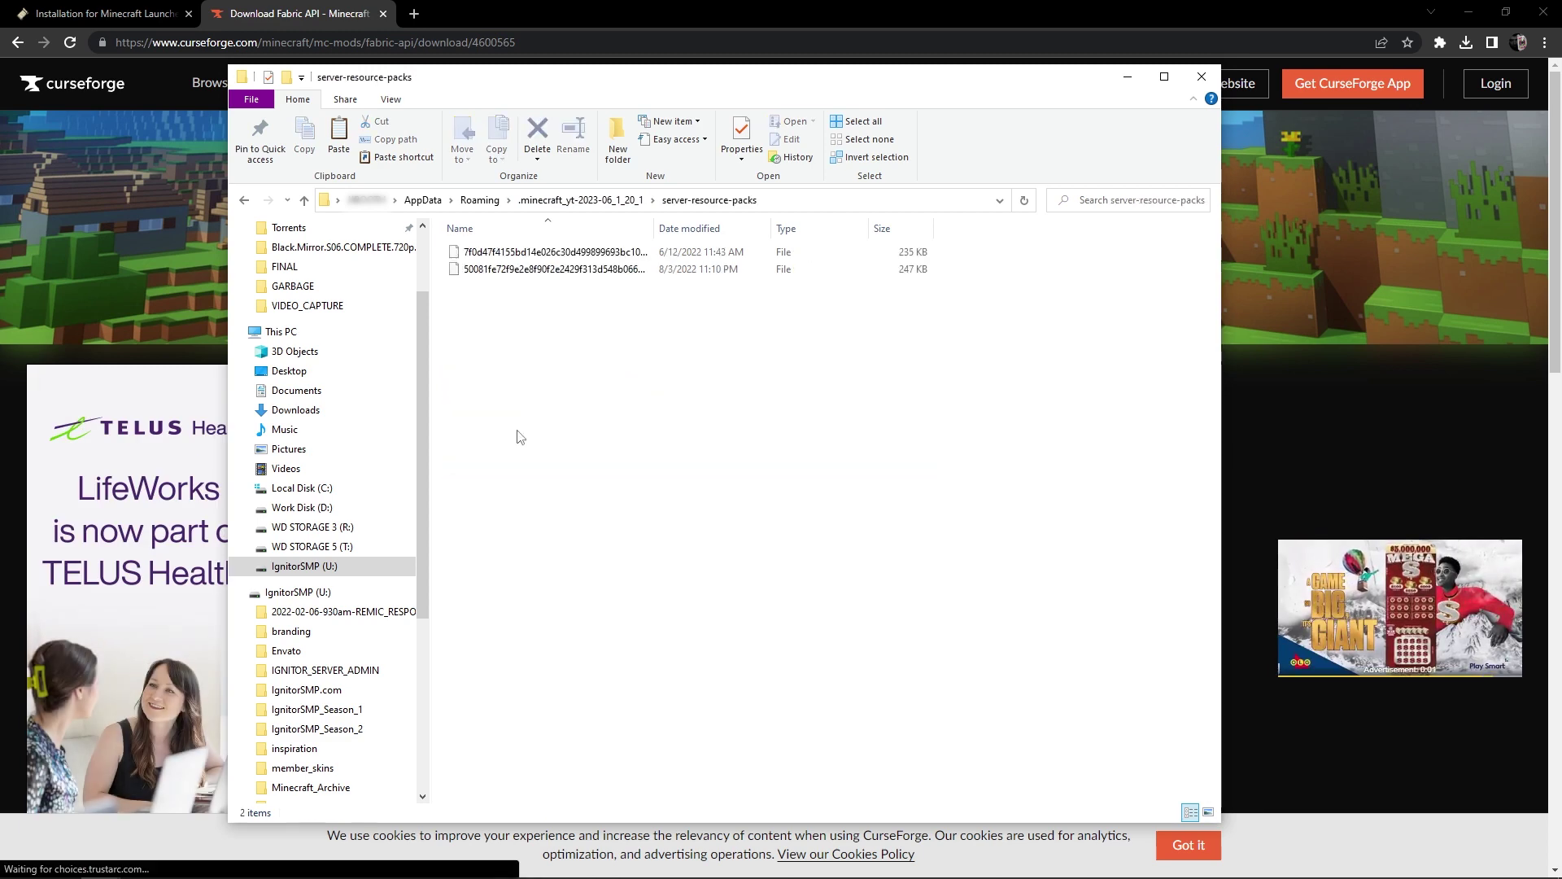
pyautogui.click(478, 251)
pyautogui.keyDown('shift'); pyautogui.click(488, 269); pyautogui.keyUp('shift')
pyautogui.press('Delete')
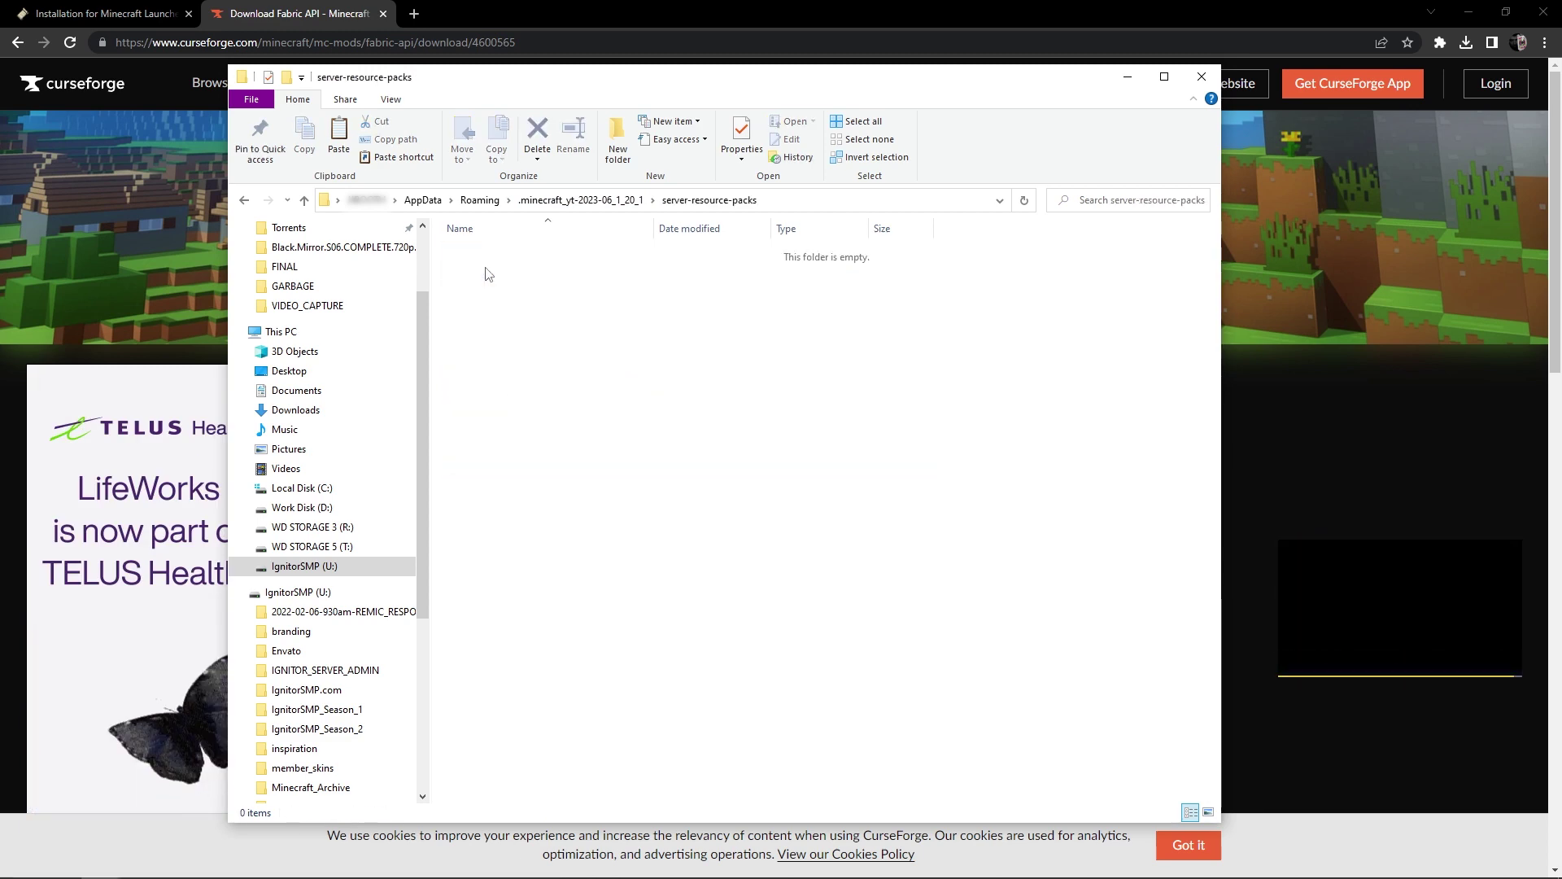
pyautogui.click(581, 200)
pyautogui.doubleClick(489, 491)
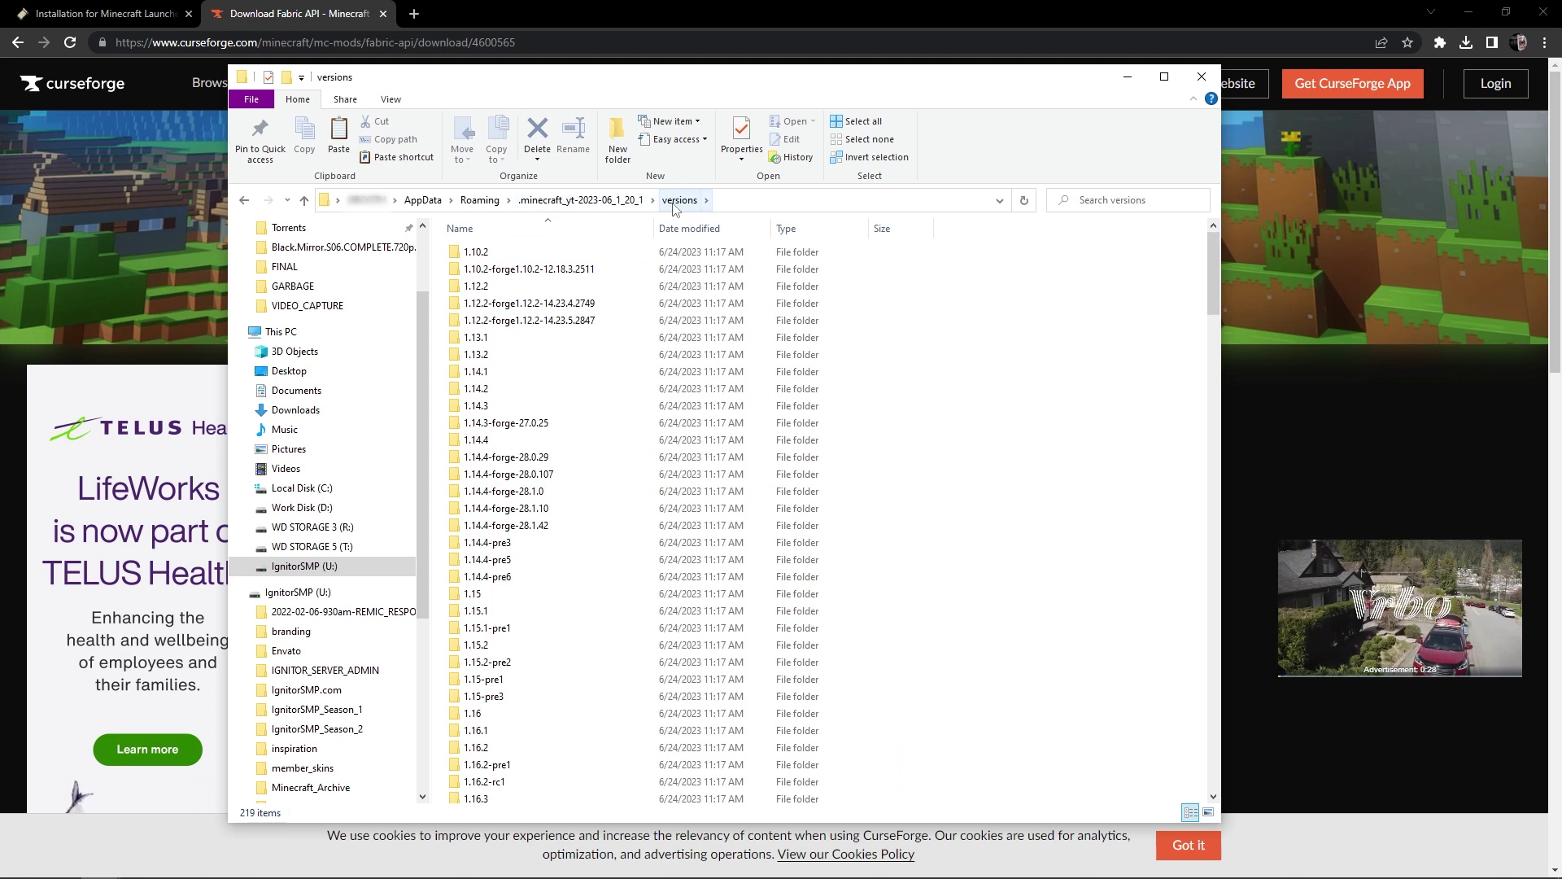
# Step: Delete the 104 old version folders from 1.10.2 through 1.19-rc2
pyautogui.click(477, 255)
pyautogui.scroll(-12, 515, 444)
pyautogui.scroll(-16, 514, 444)
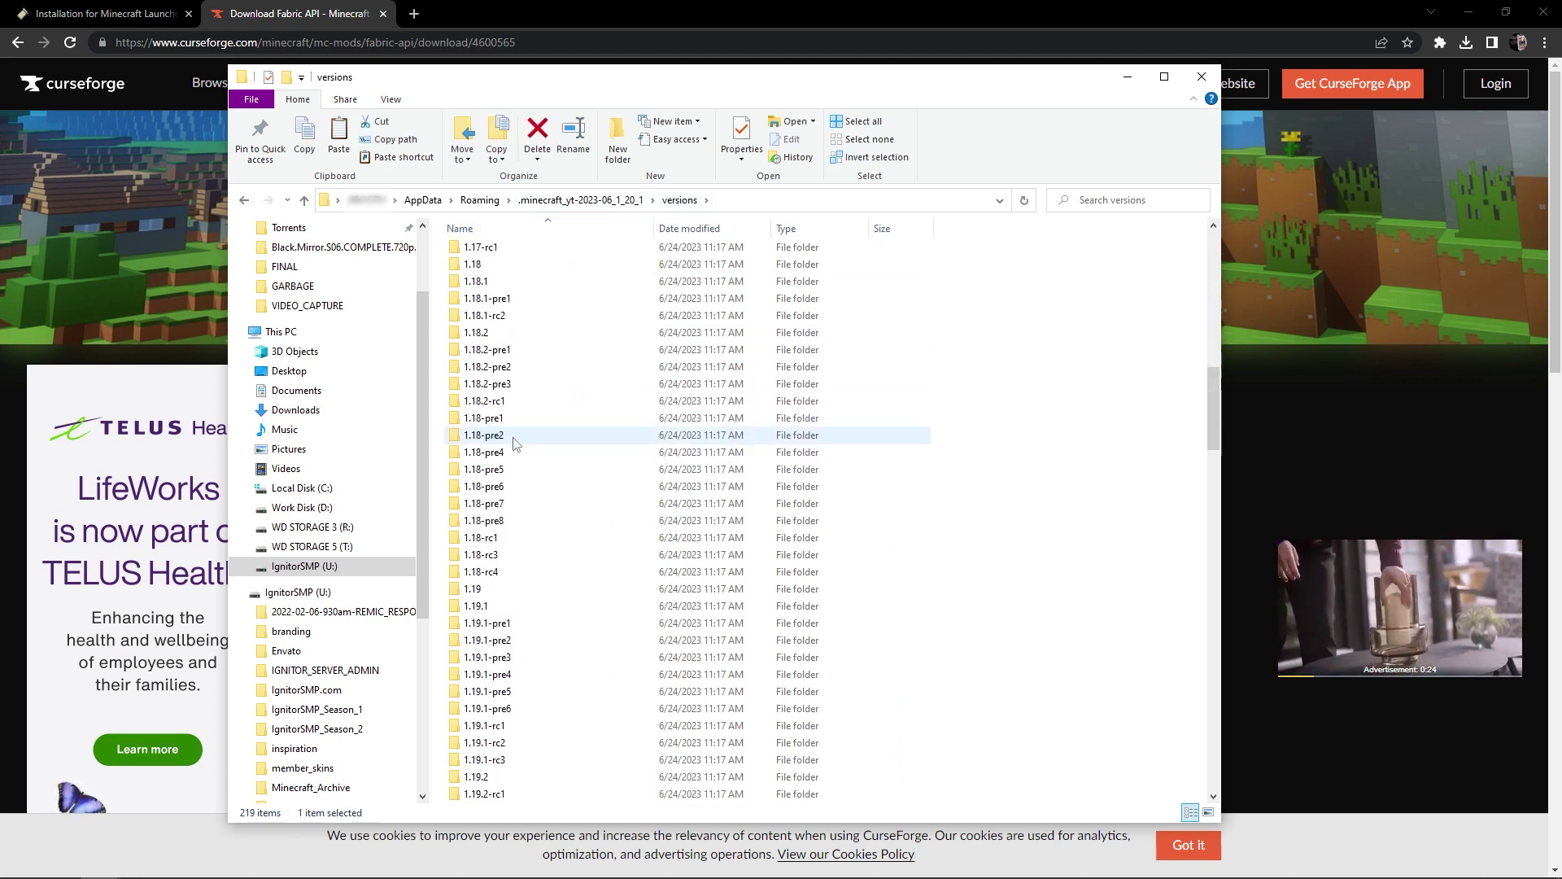
pyautogui.scroll(-3, 514, 444)
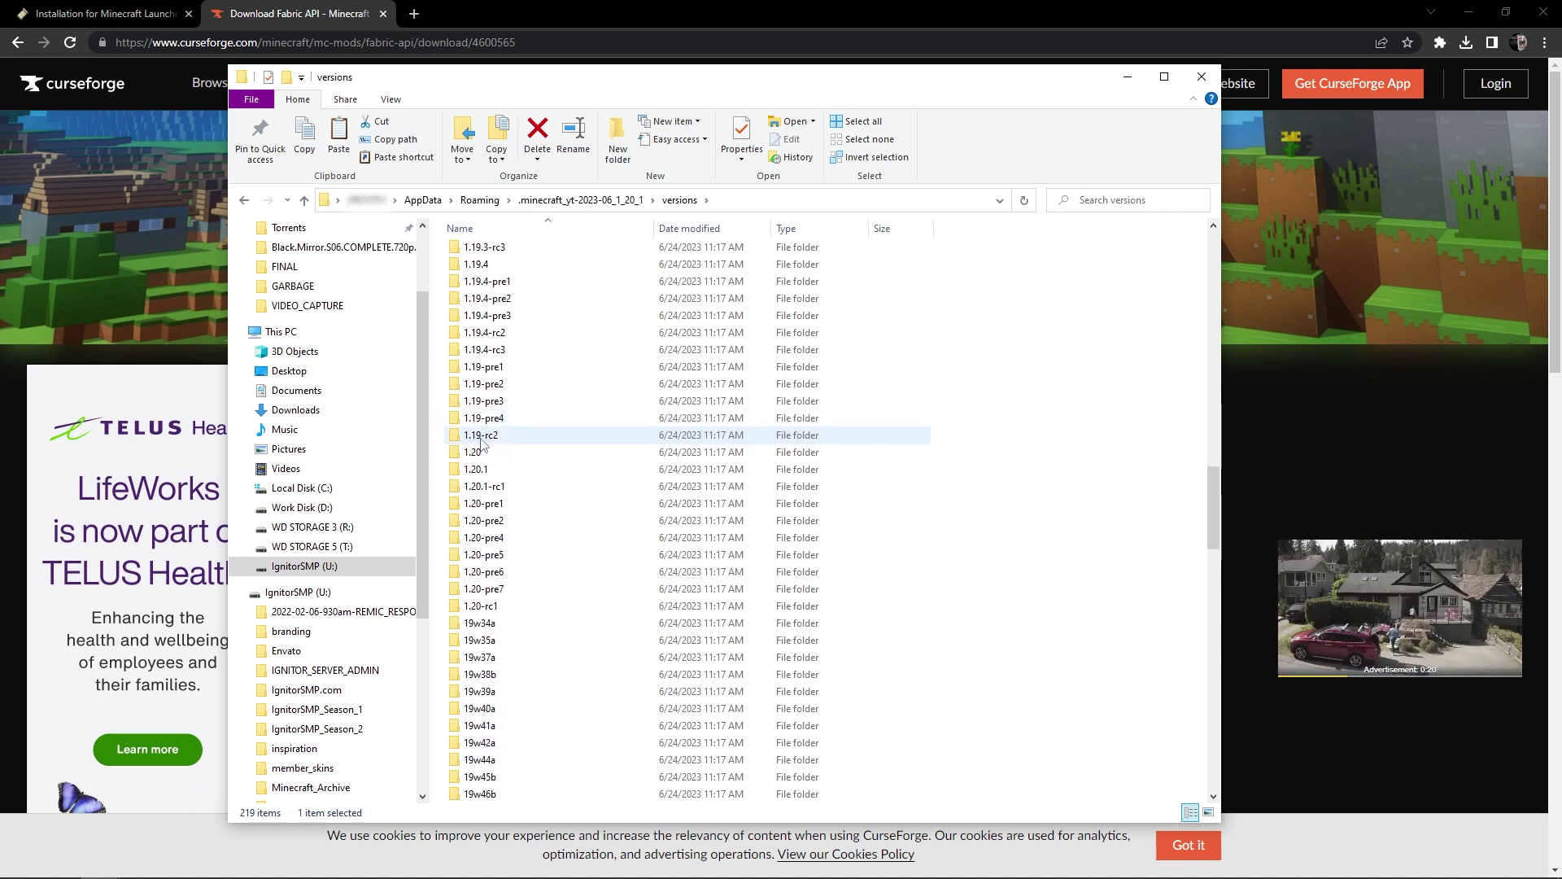
pyautogui.keyDown('shift'); pyautogui.click(481, 439); pyautogui.keyUp('shift')
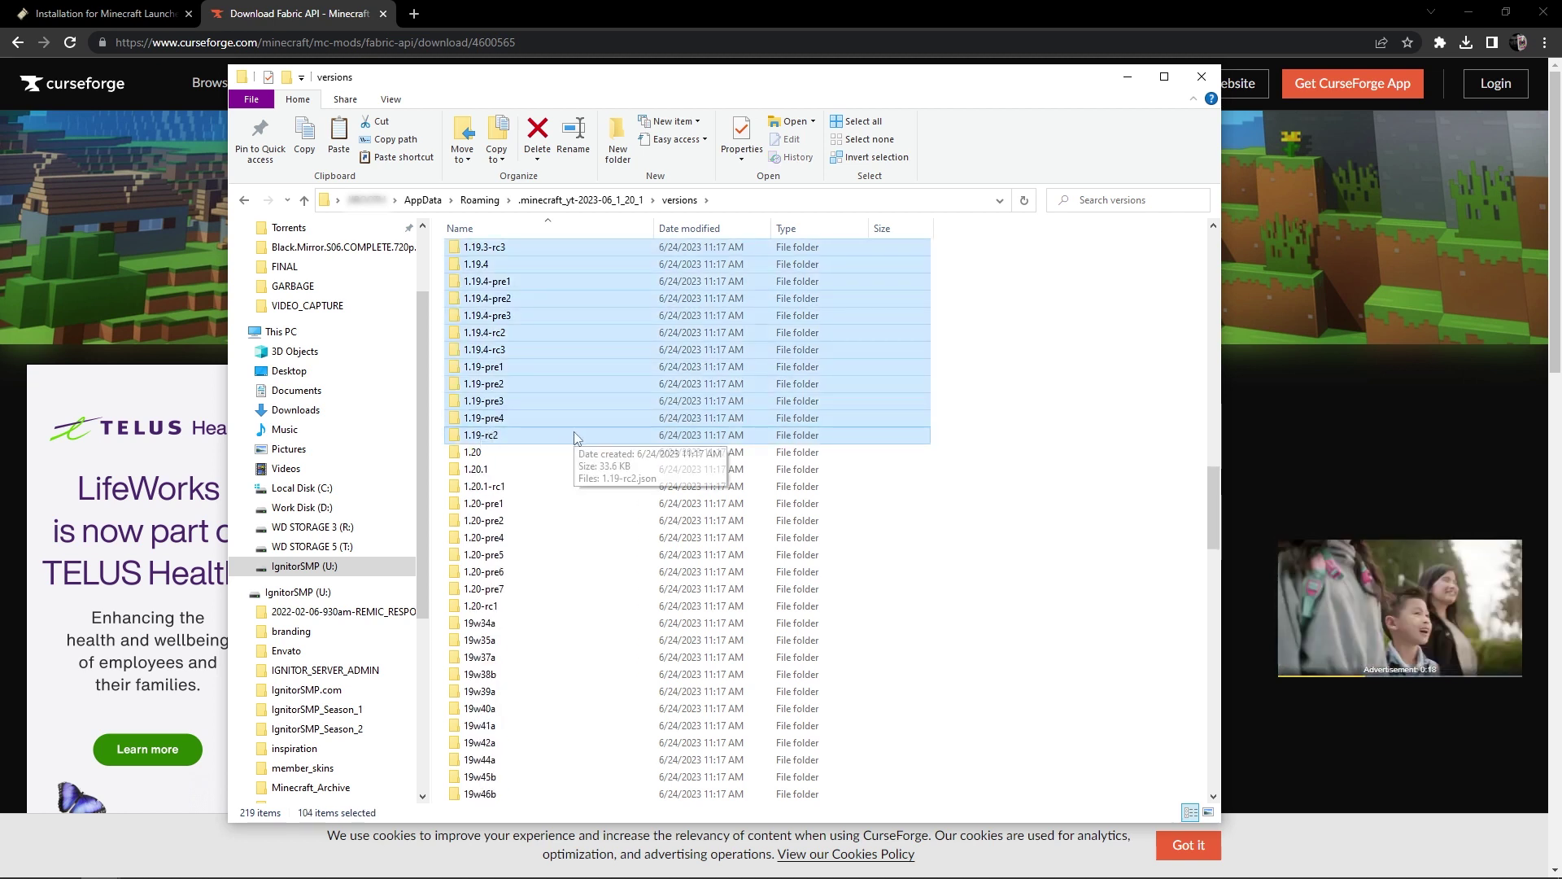
pyautogui.press('Delete')
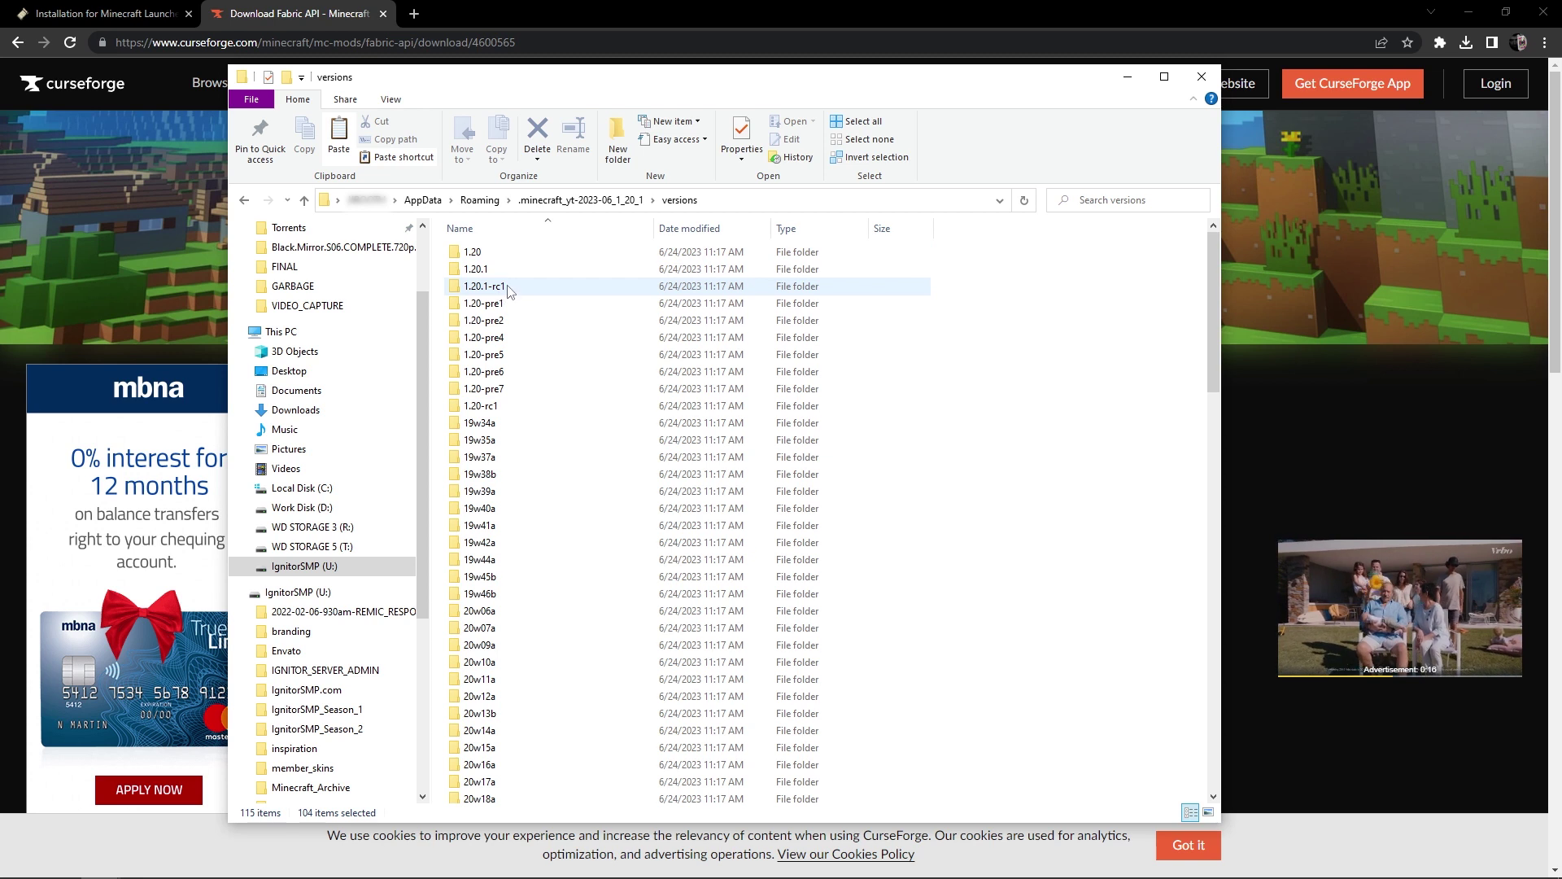
# Step: Delete the 111 folders from 1.20.1-rc1 through fabric-loader-0.14.13-1.19.3, then return to the main game folder
pyautogui.click(499, 289)
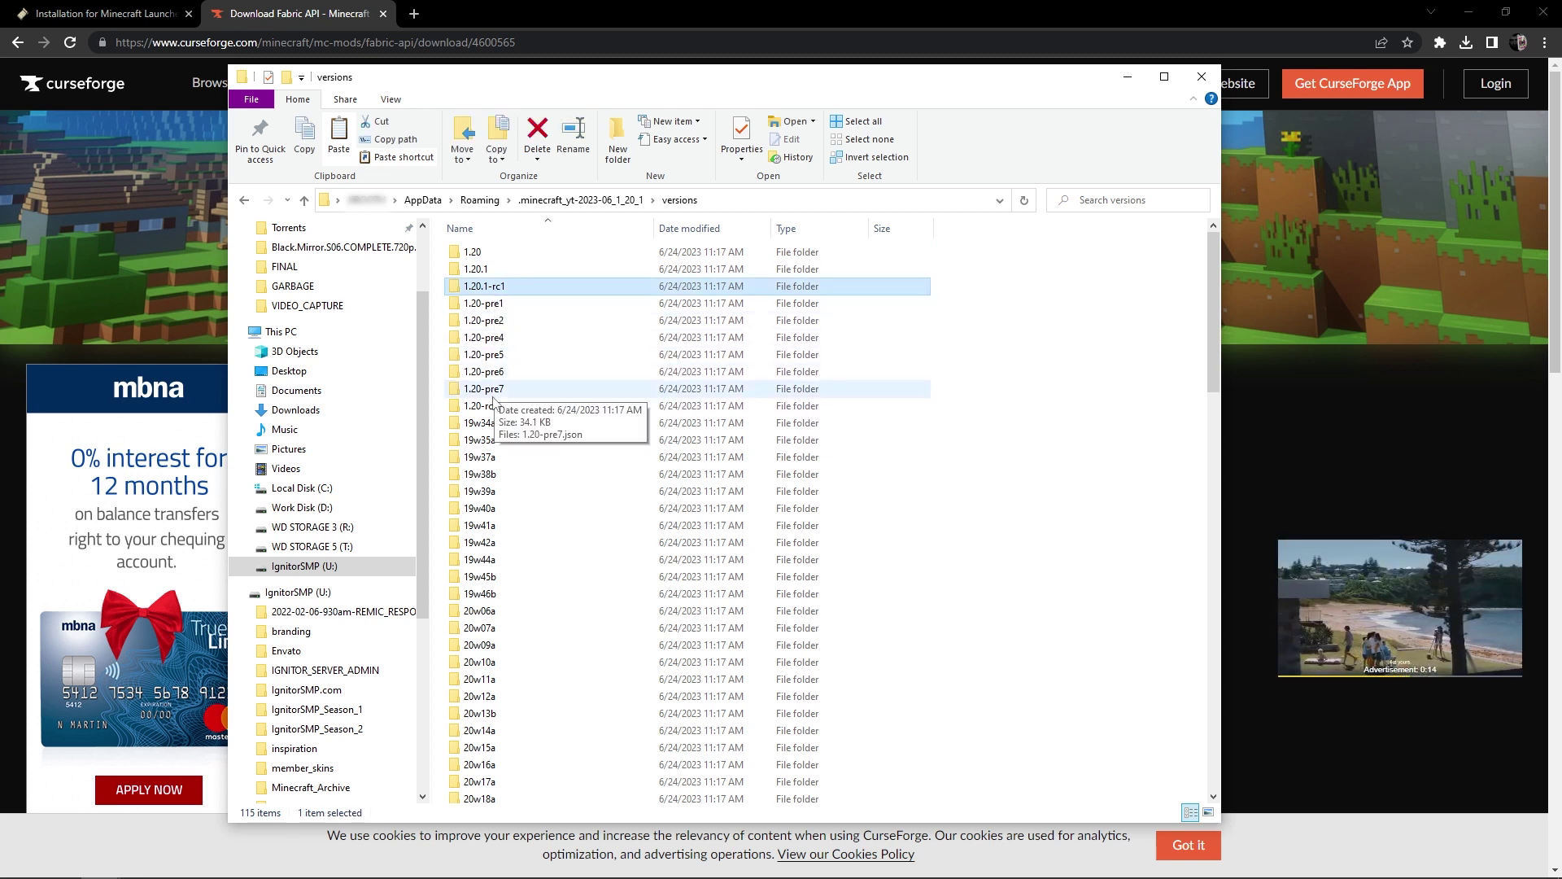
pyautogui.scroll(-15, 498, 514)
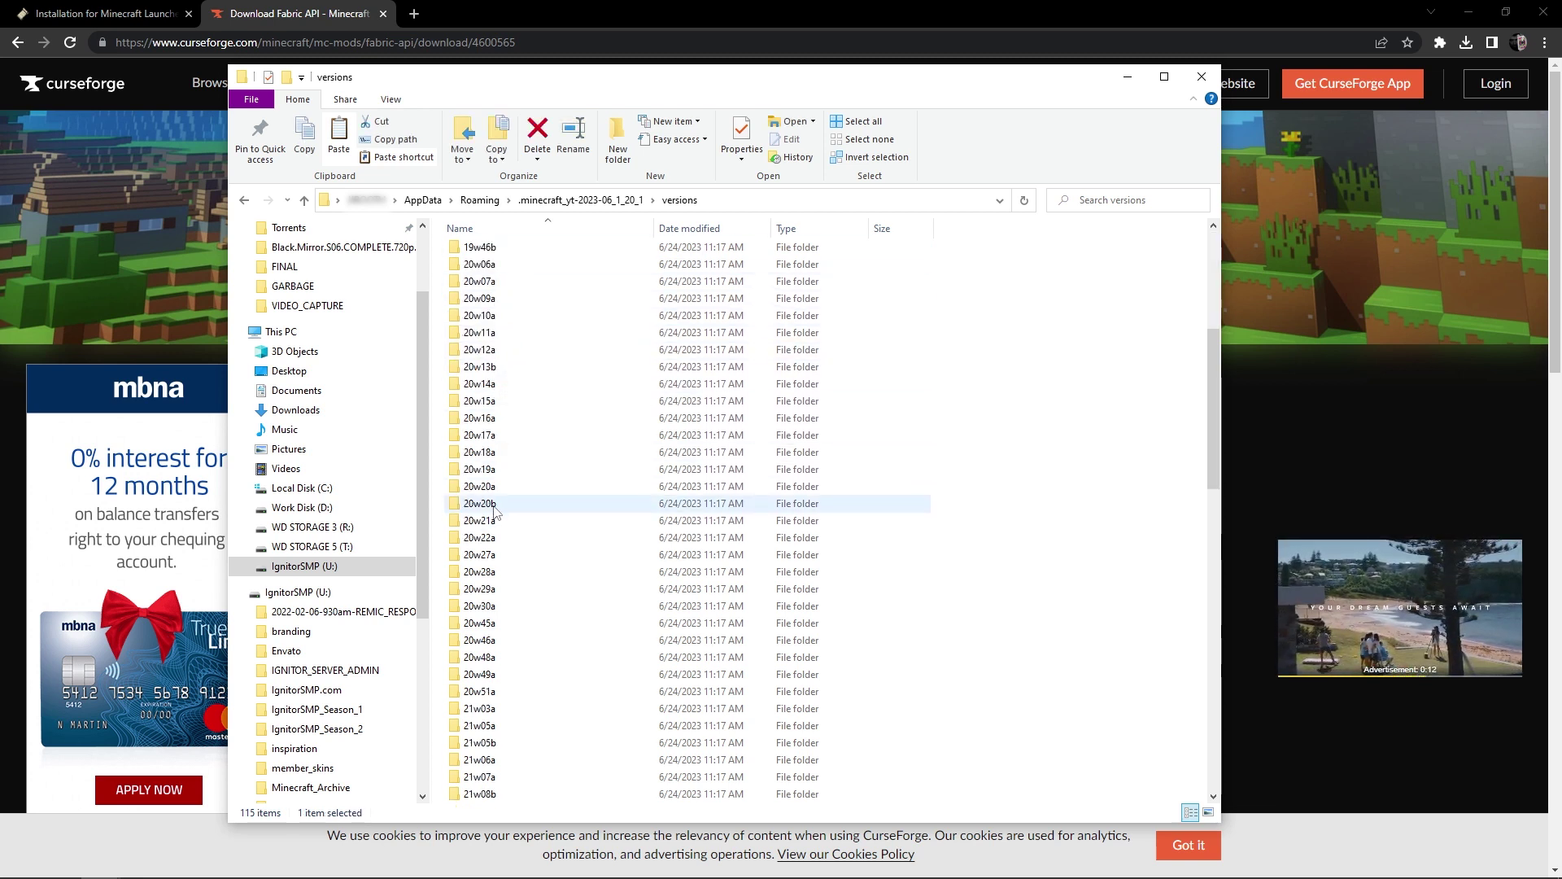
pyautogui.scroll(-10, 494, 510)
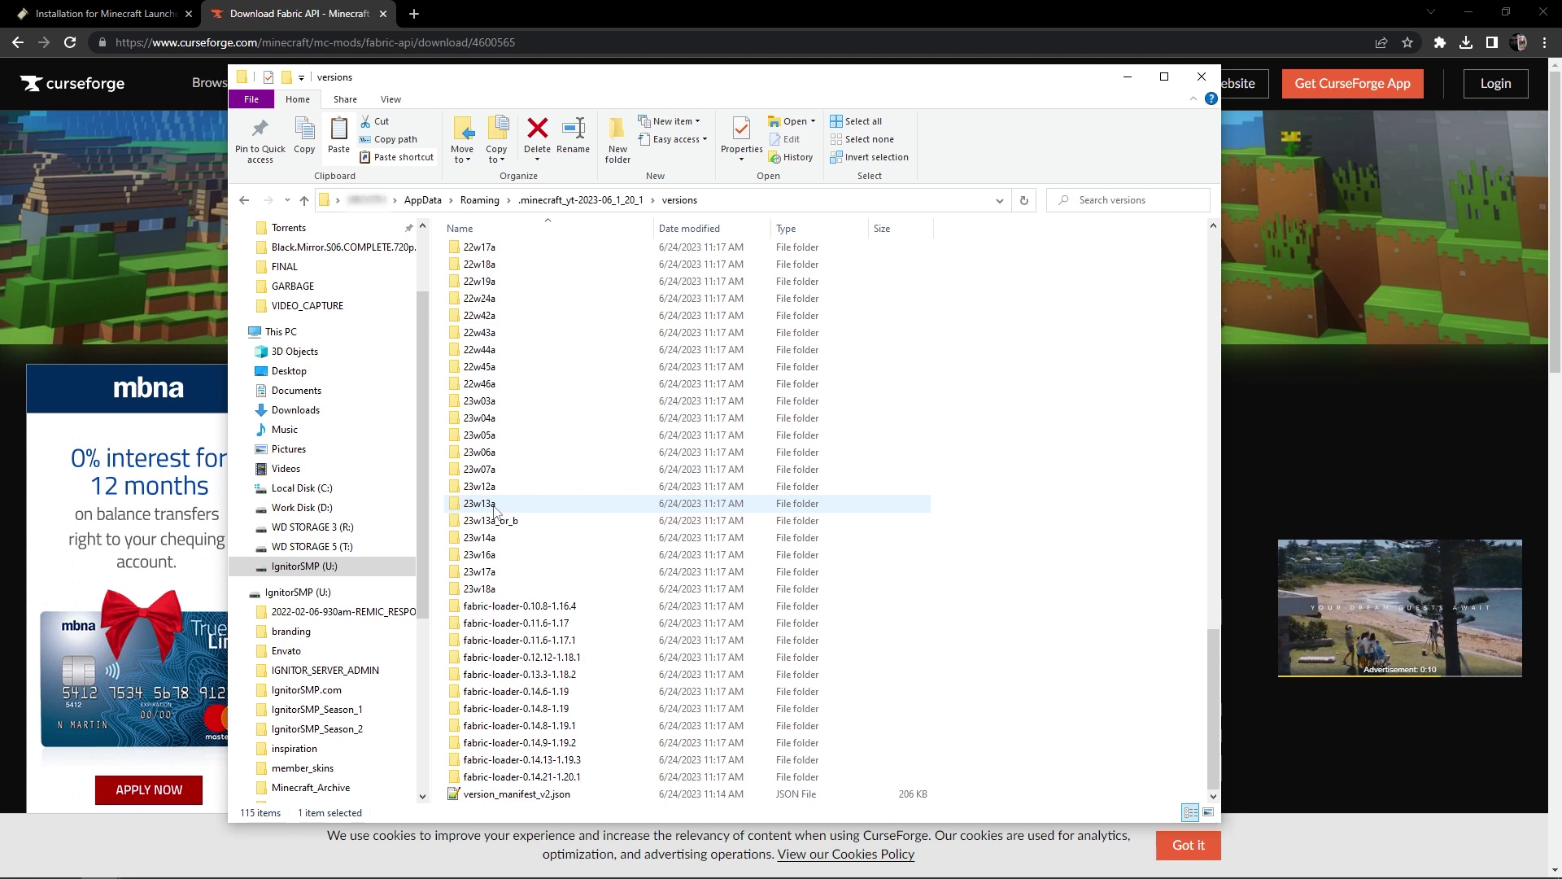
pyautogui.keyDown('shift'); pyautogui.click(575, 760); pyautogui.keyUp('shift')
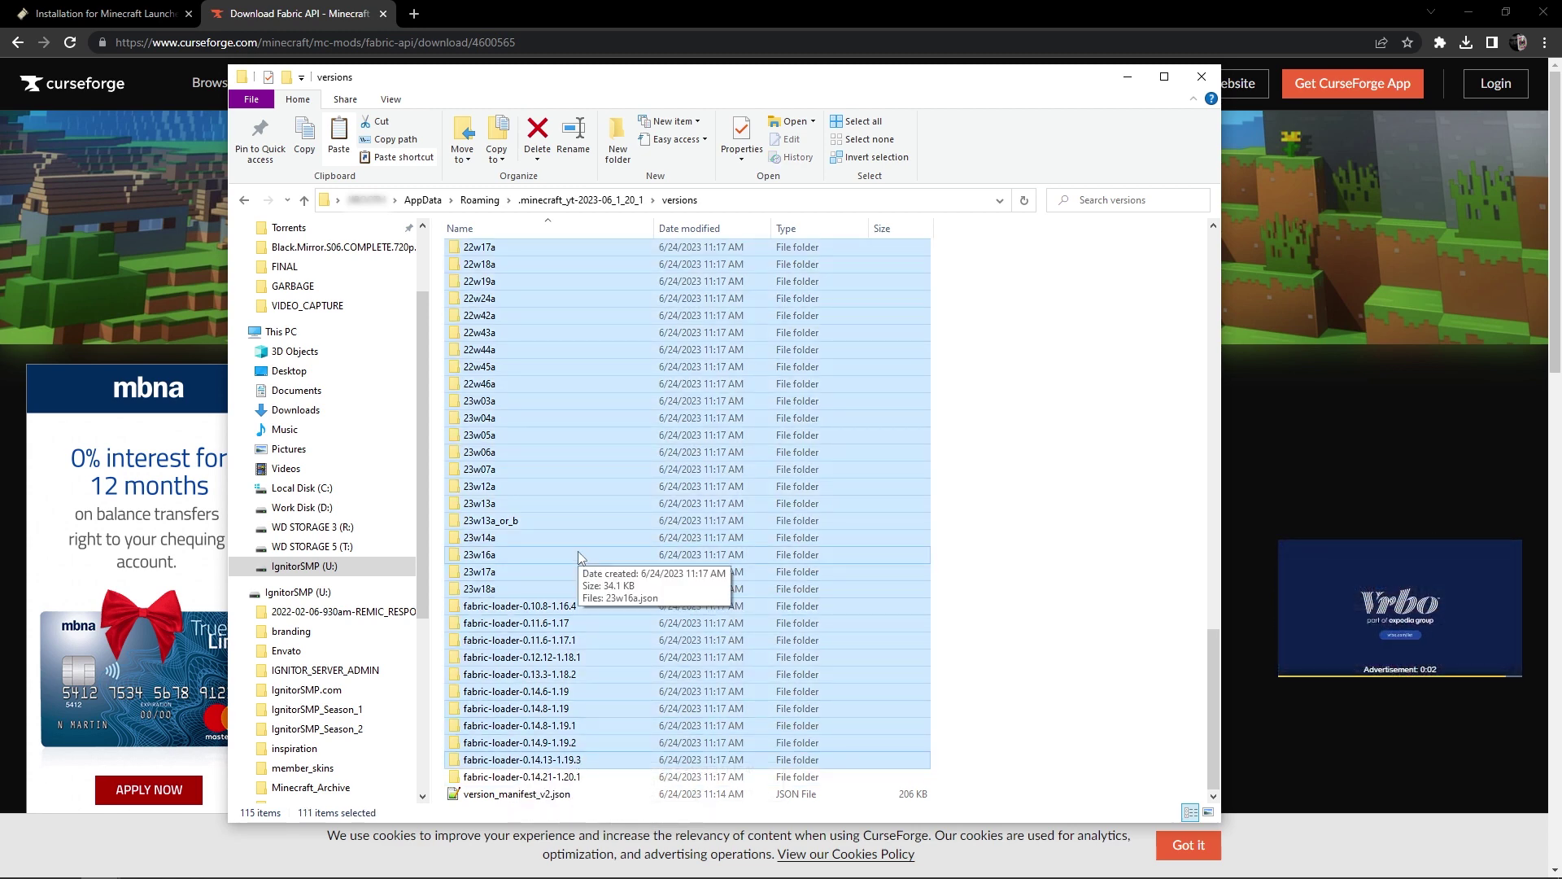
pyautogui.press('Delete')
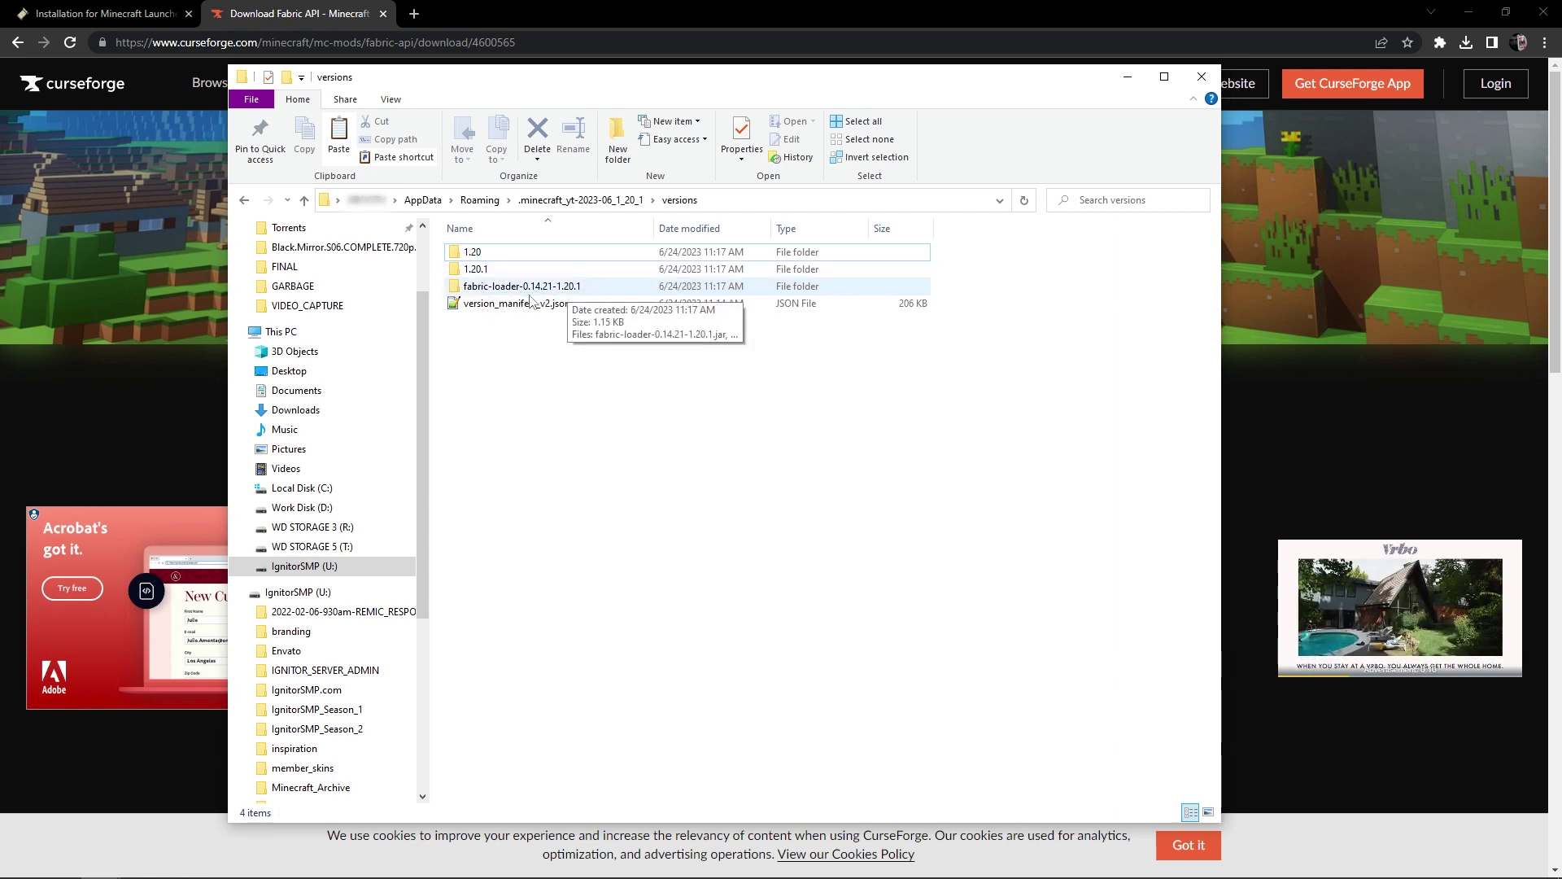
pyautogui.hotkey('alt', 'Up')
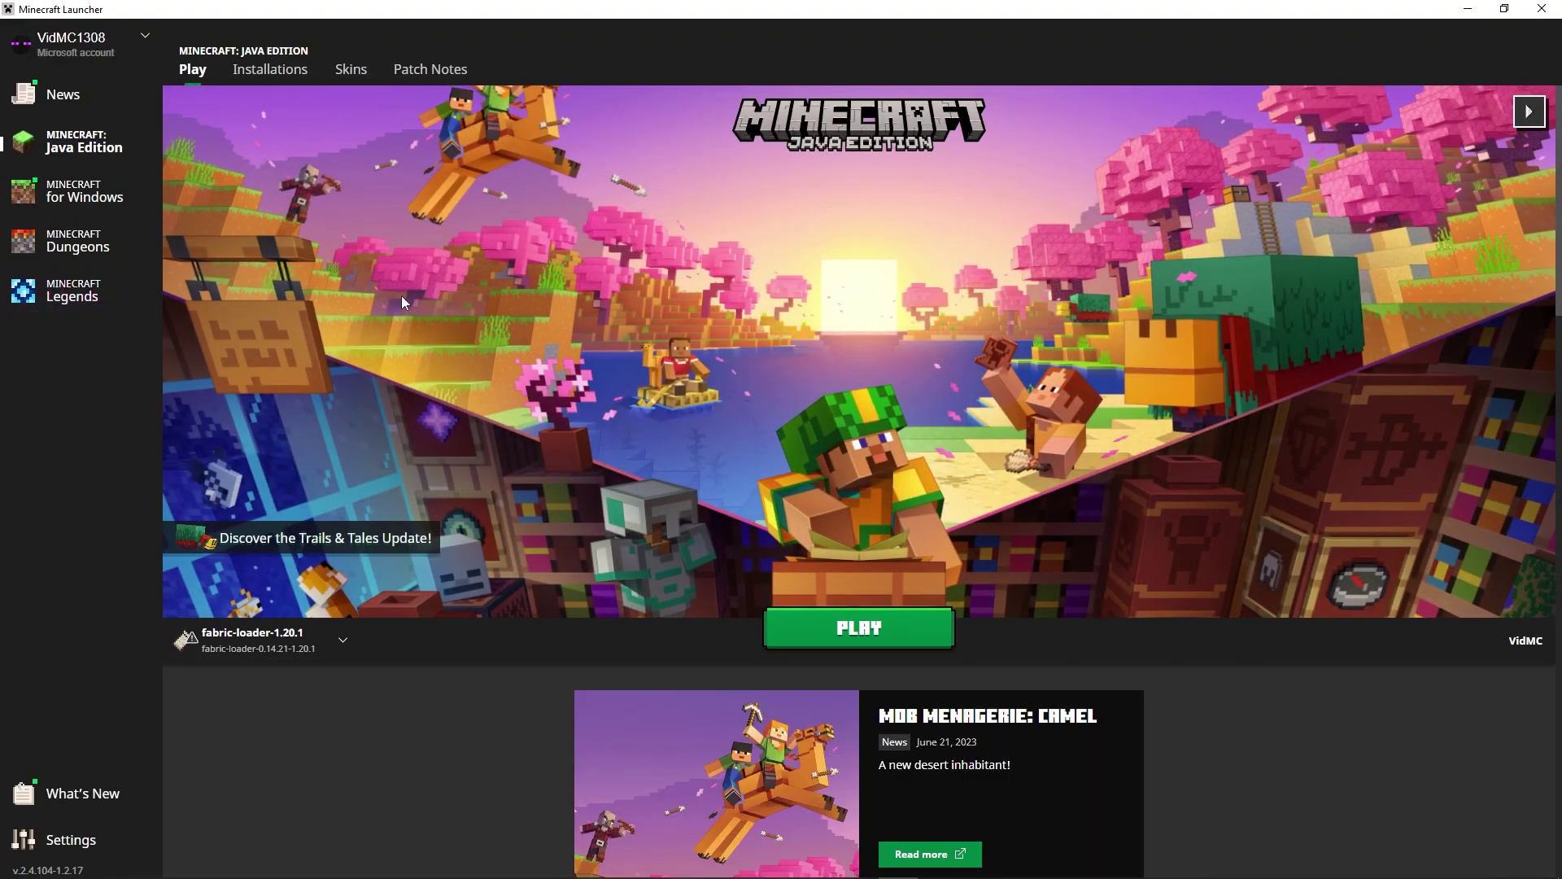
# Step: Start a new installation named 'Minecraft 1.20.1 YT Modded' with version release fabric-loader-0.14.21-1.20.1
pyautogui.click(280, 73)
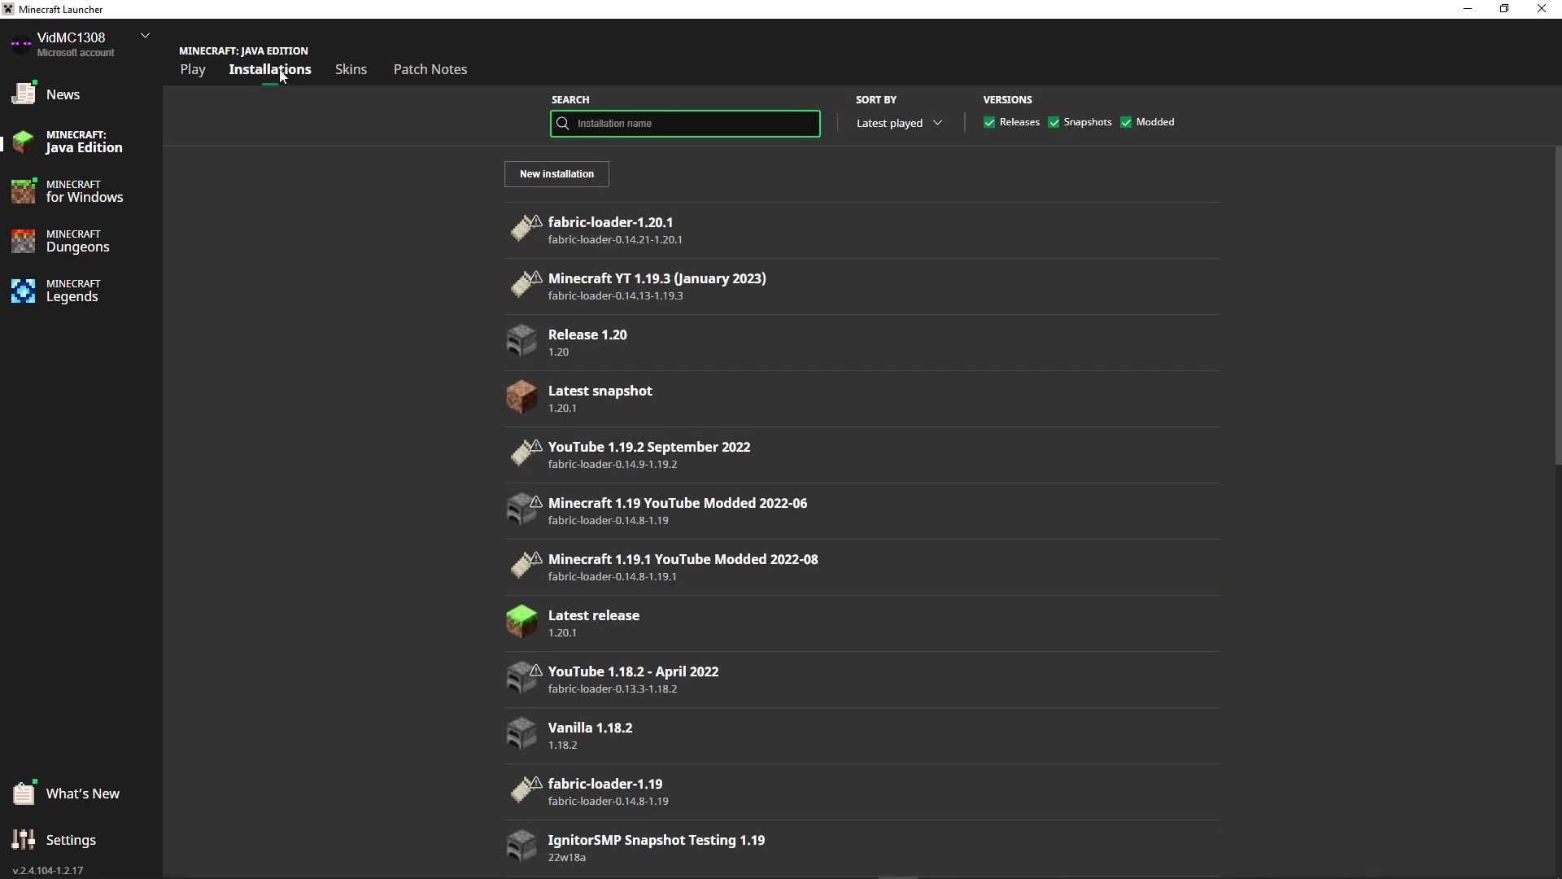
pyautogui.click(574, 175)
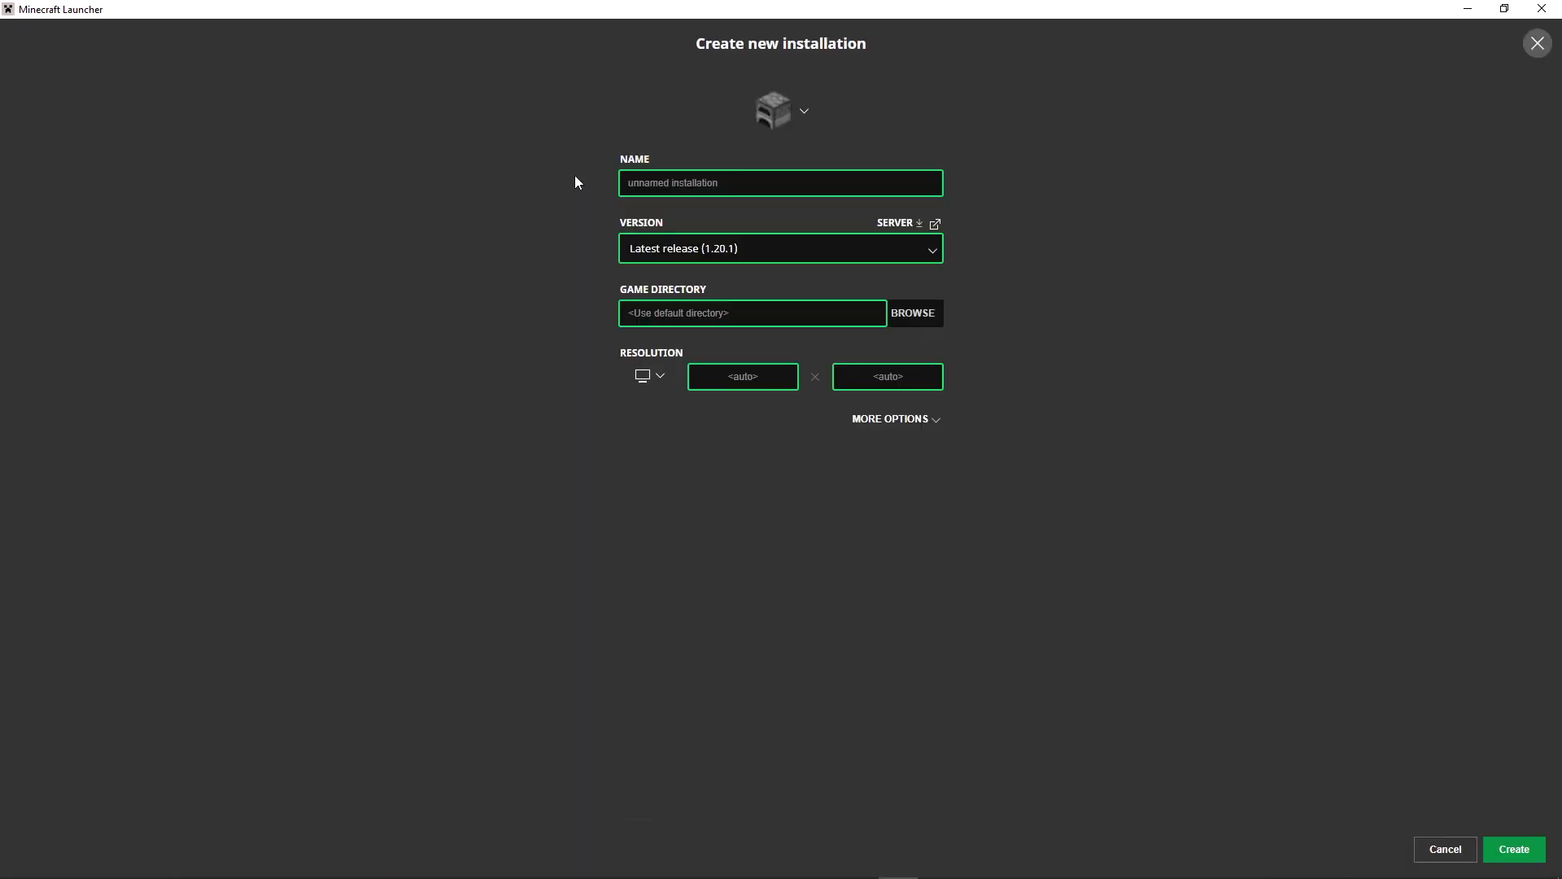
pyautogui.click(801, 182)
pyautogui.write('Minec')
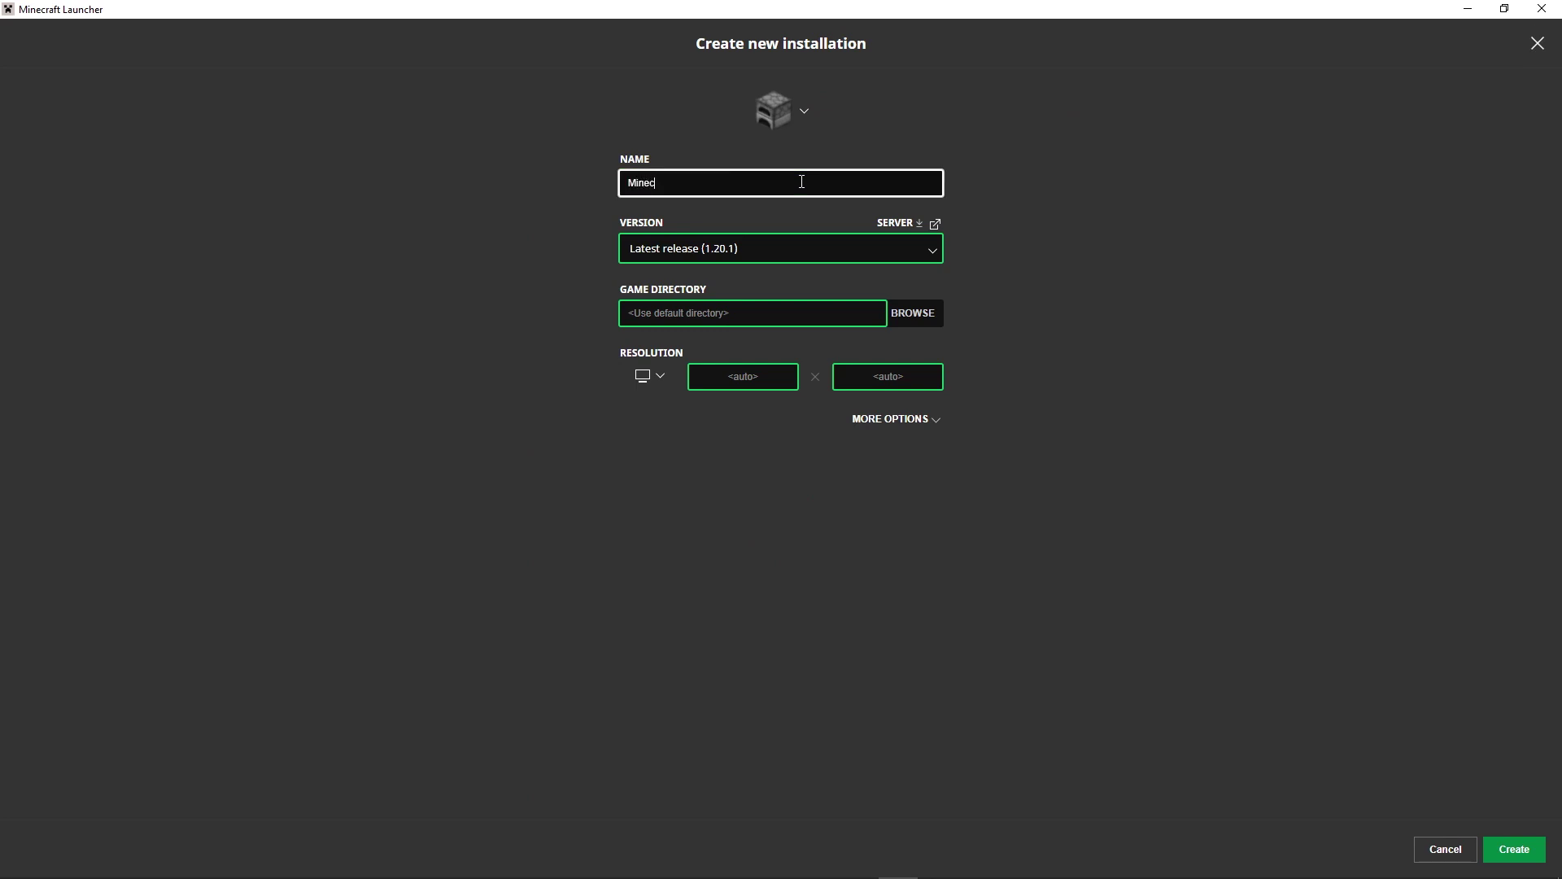
pyautogui.write('raft 1.20.1 YT Modded')
pyautogui.click(935, 253)
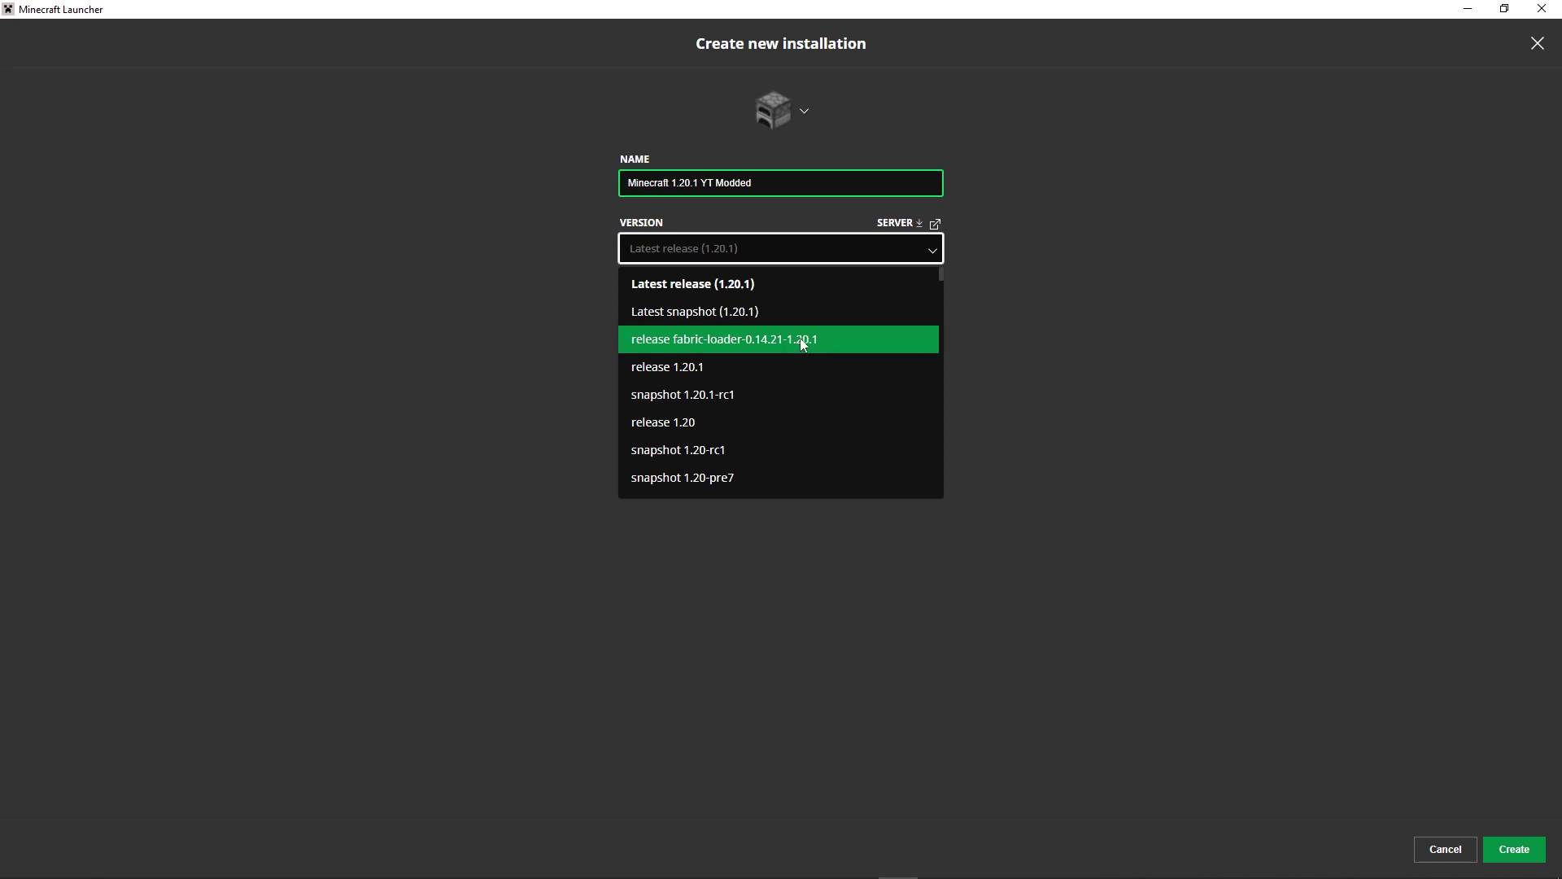
pyautogui.click(826, 339)
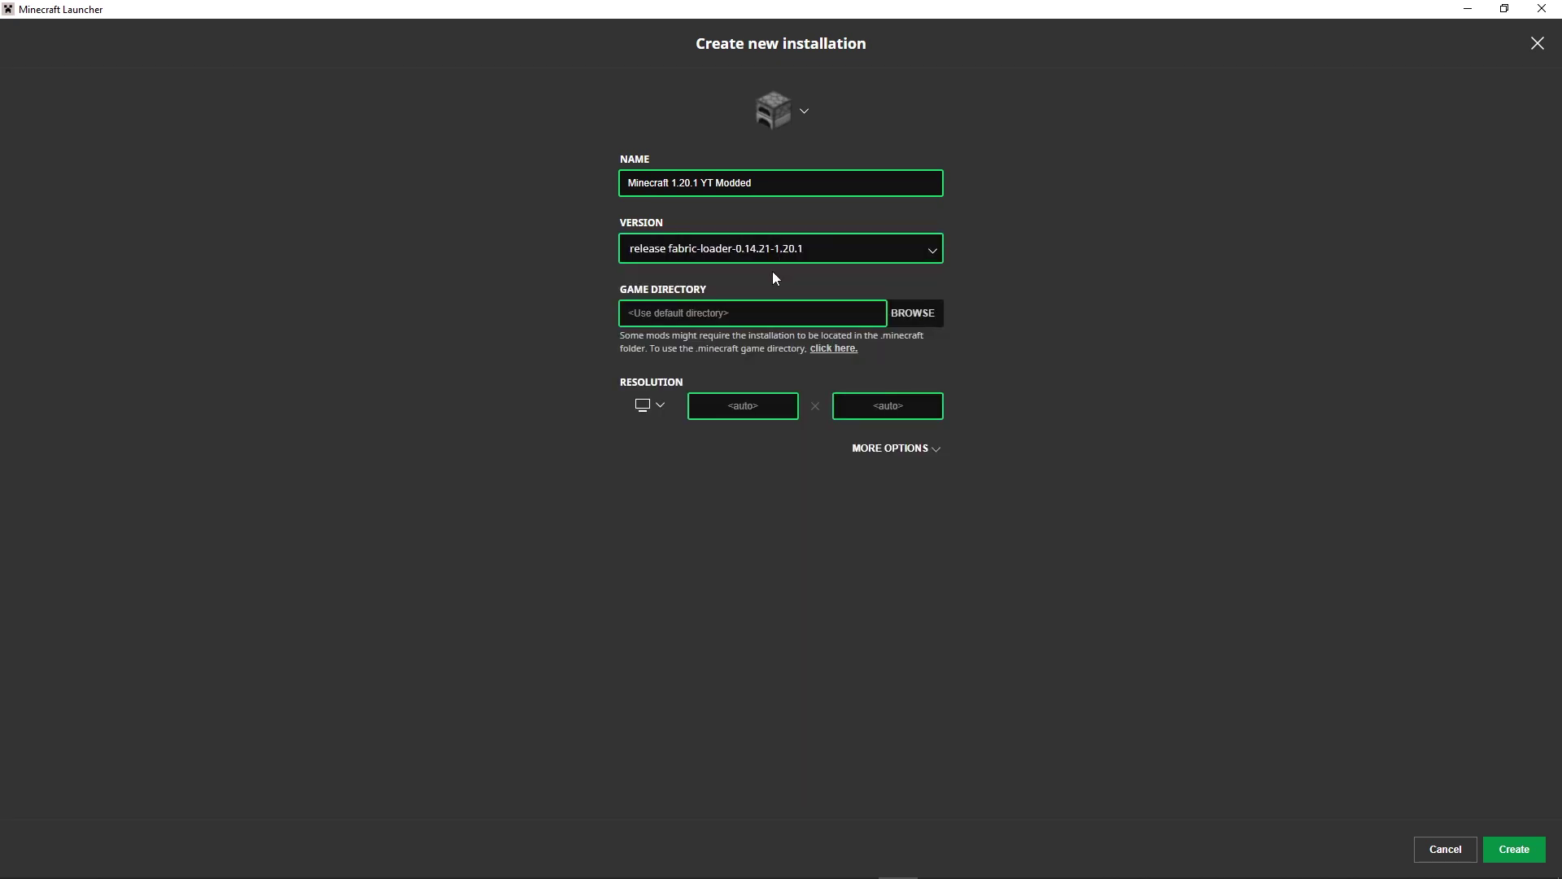
# Step: Set the game directory to the .minecraft_yt-2023-06_1_20_1 folder in Roaming and expand More Options
pyautogui.click(925, 317)
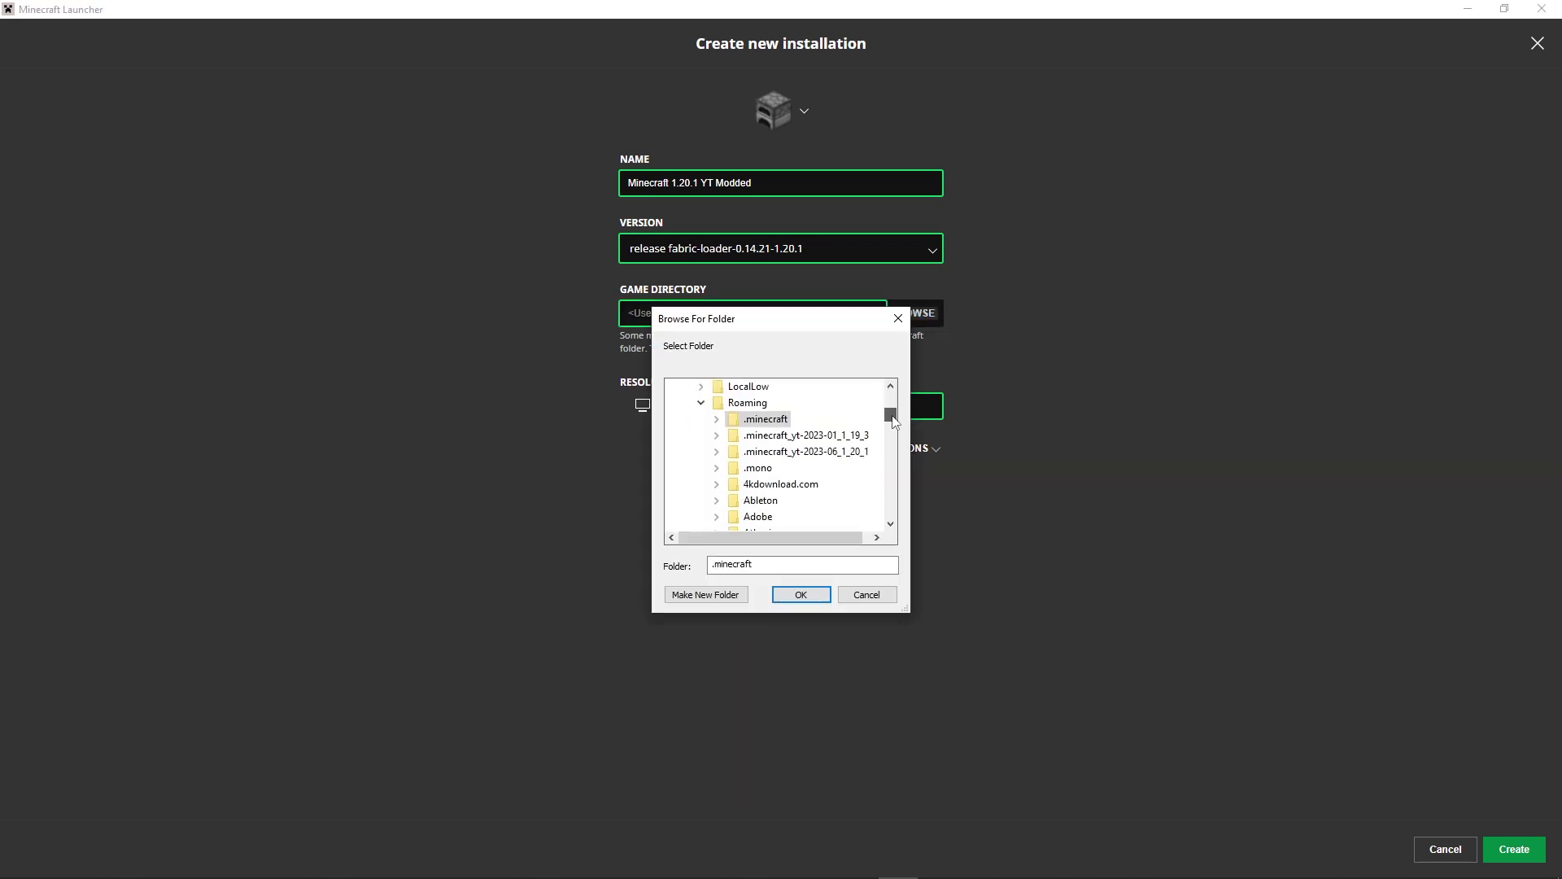
pyautogui.doubleClick(857, 460)
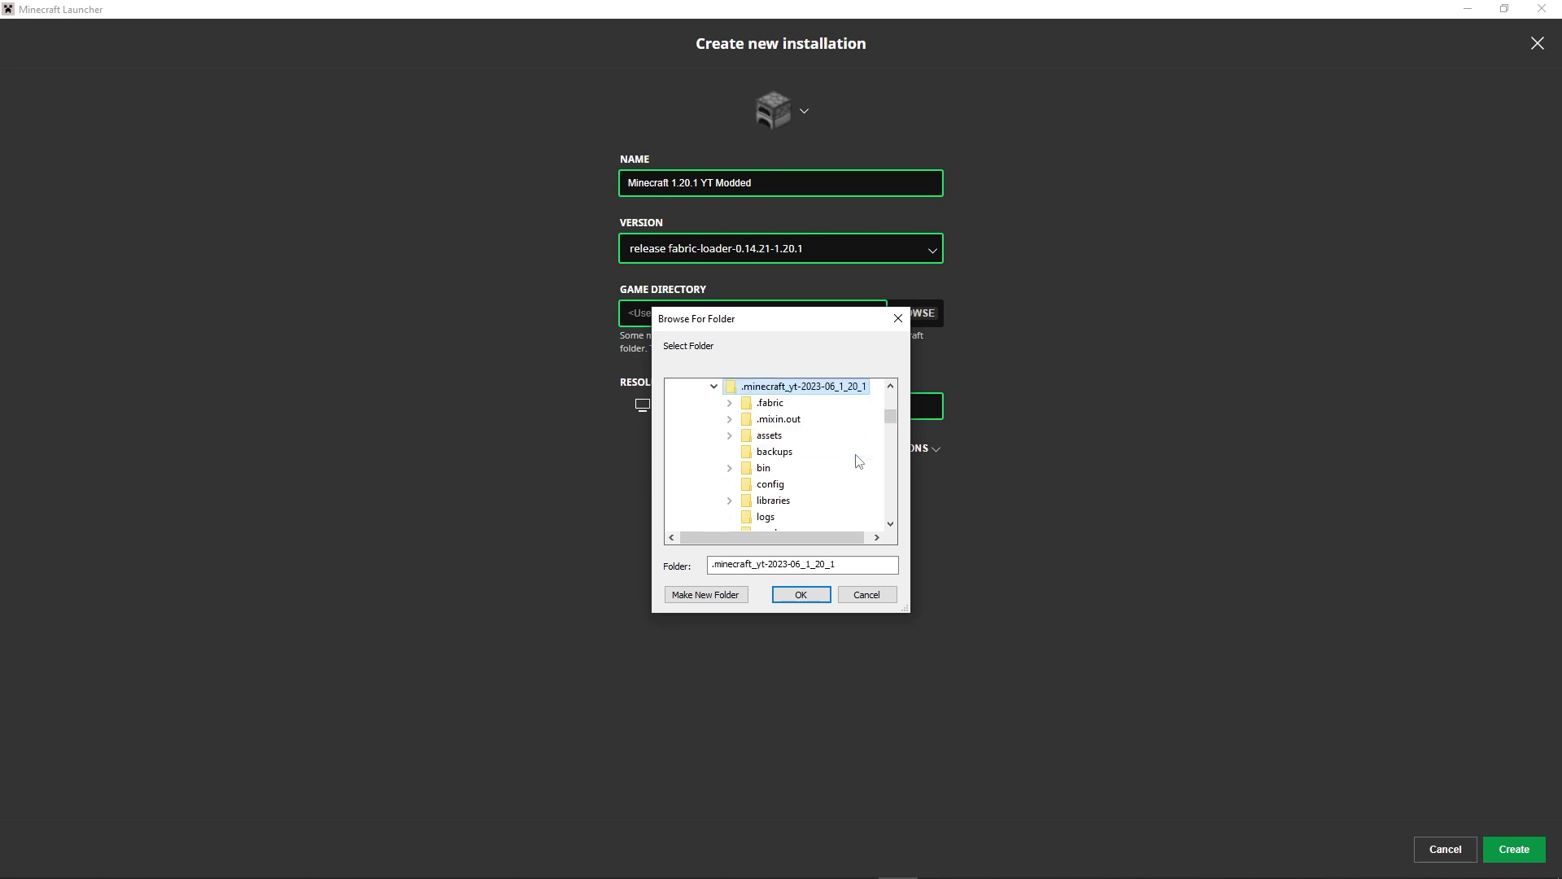
pyautogui.click(800, 594)
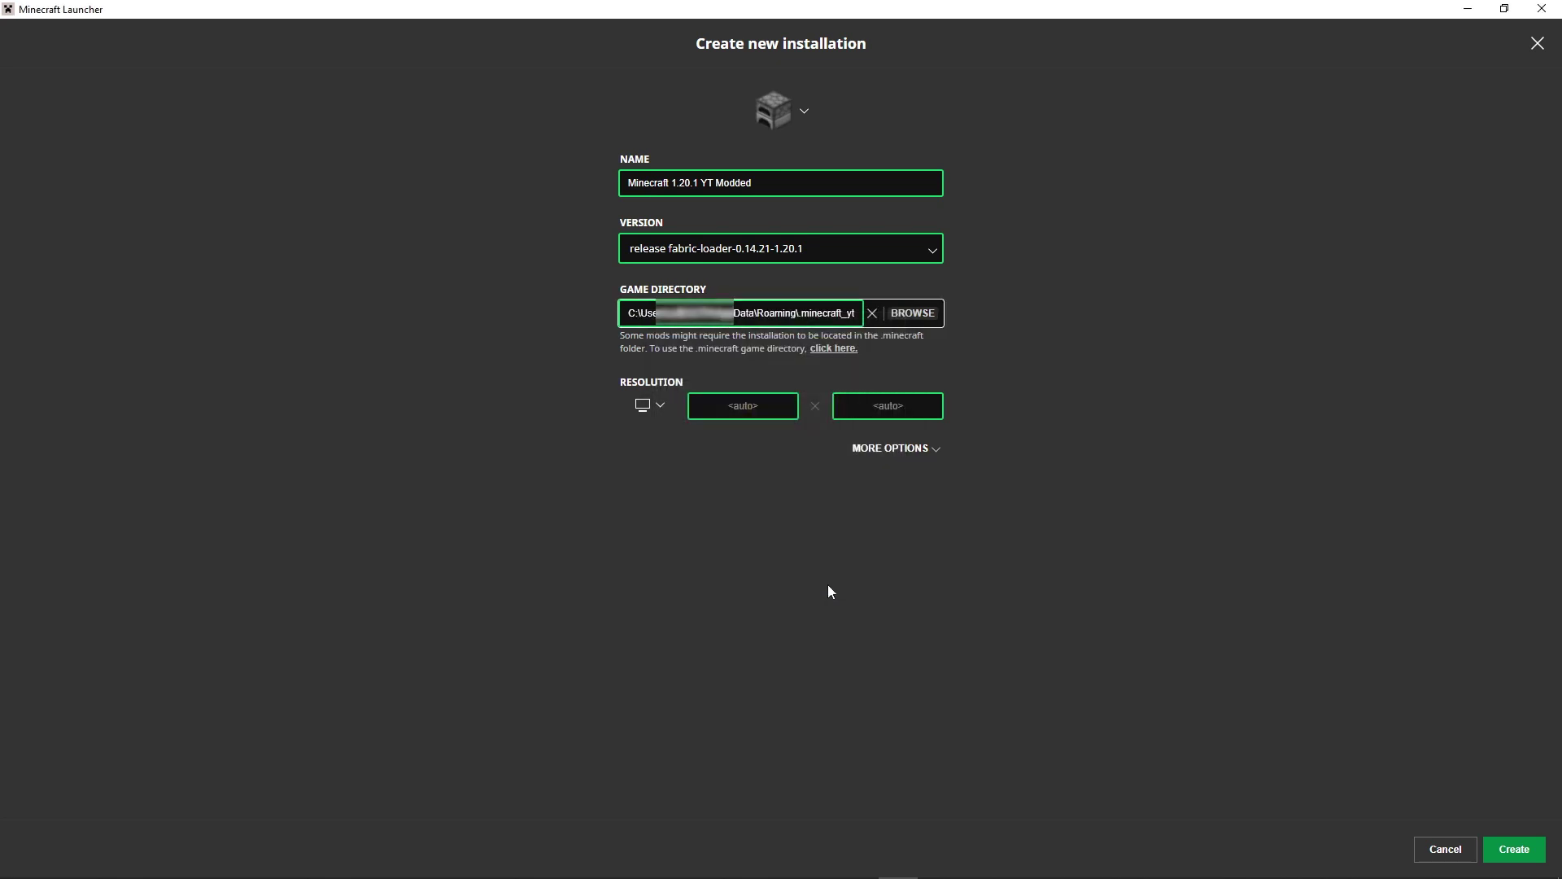
pyautogui.click(903, 452)
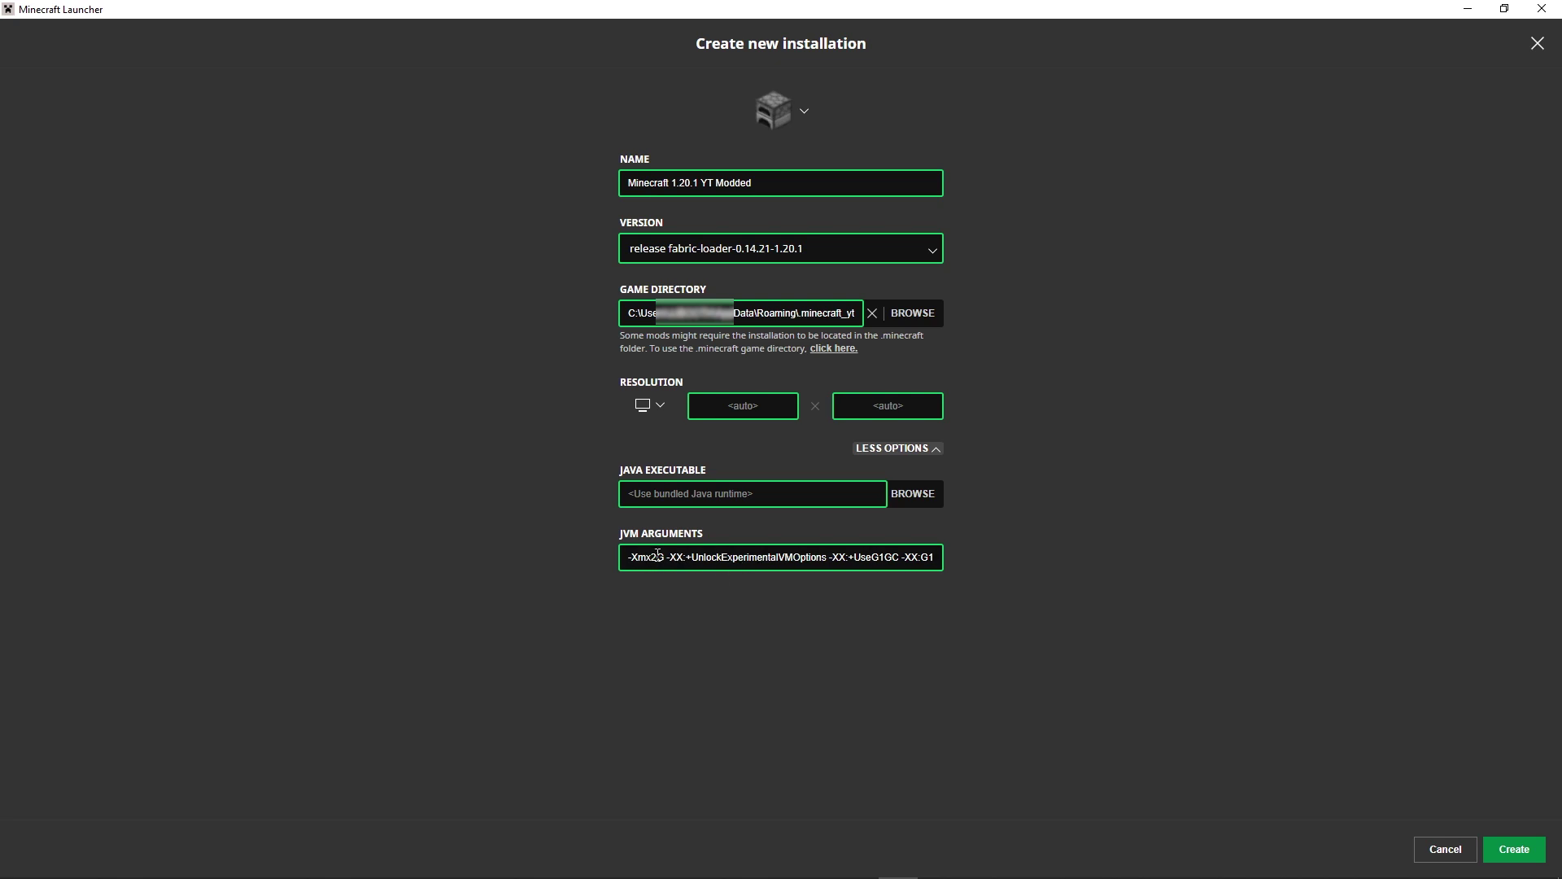
# Step: Change -Xmx2G to -Xmx24G in the JVM arguments field
pyautogui.click(656, 556)
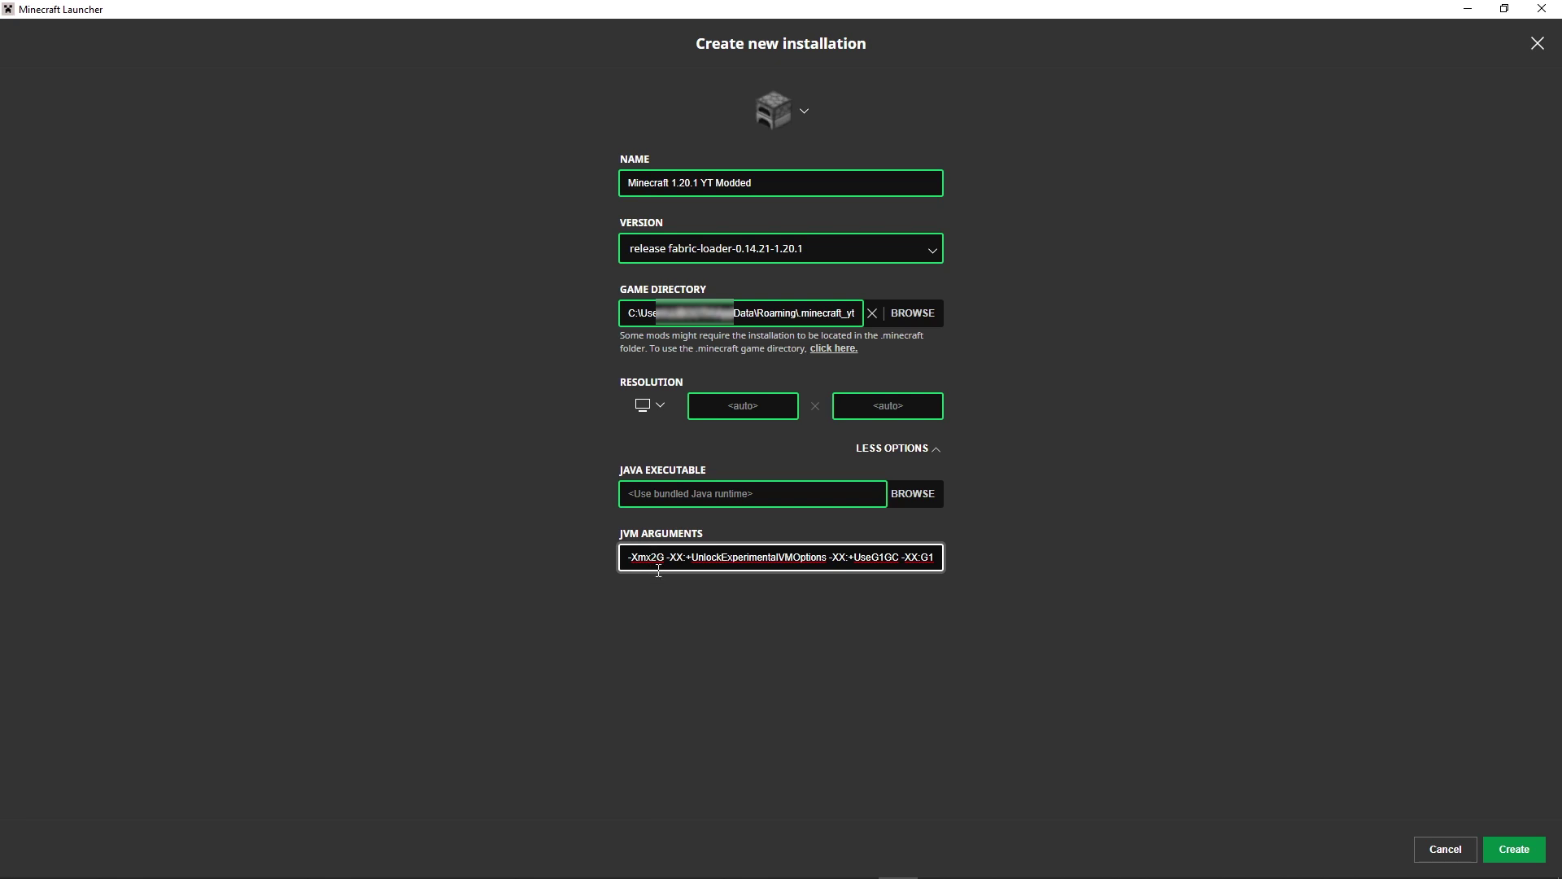
pyautogui.doubleClick(652, 558)
pyautogui.click(657, 558)
pyautogui.write('4')
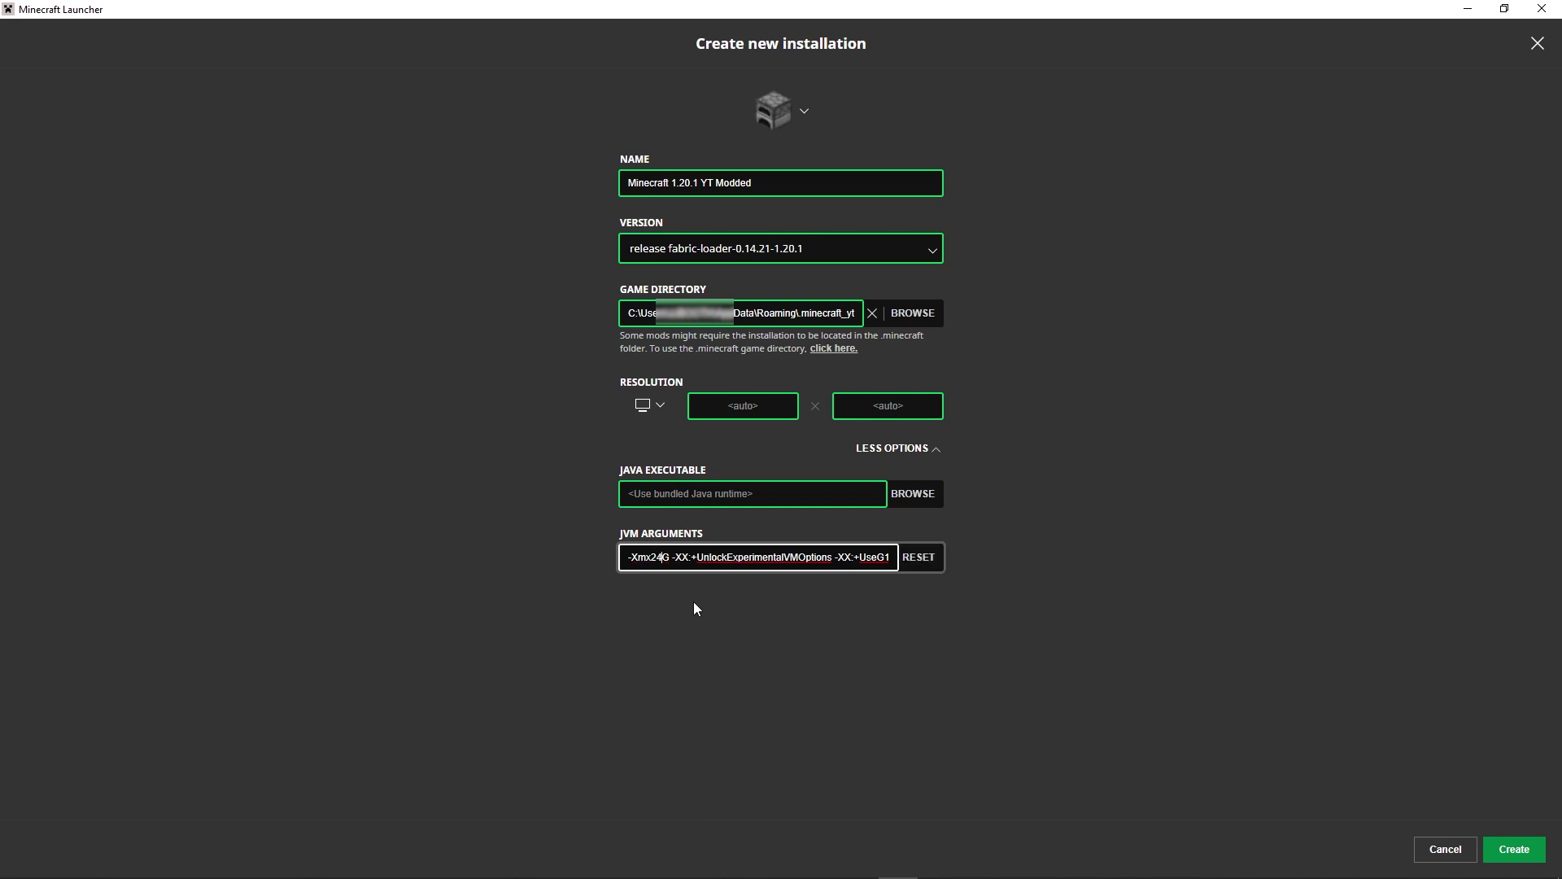